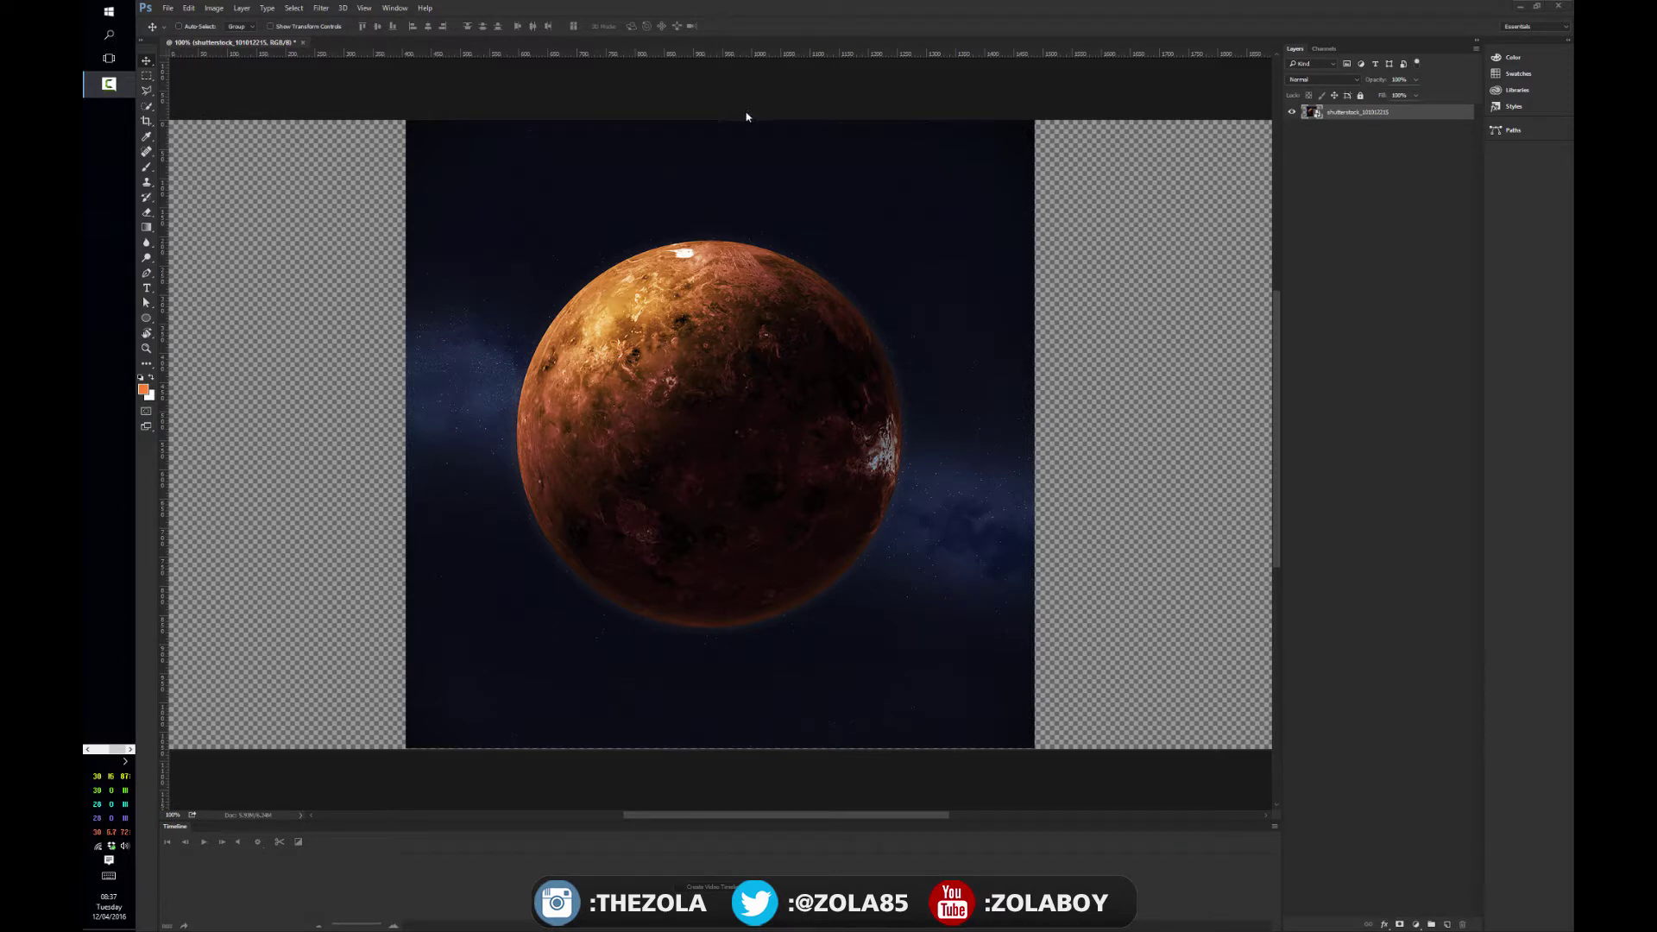
Realign the planet layer and crop the canvas to the picture's bounds, removing the transparent side strips
left_click_drag(750, 345, 842, 385)
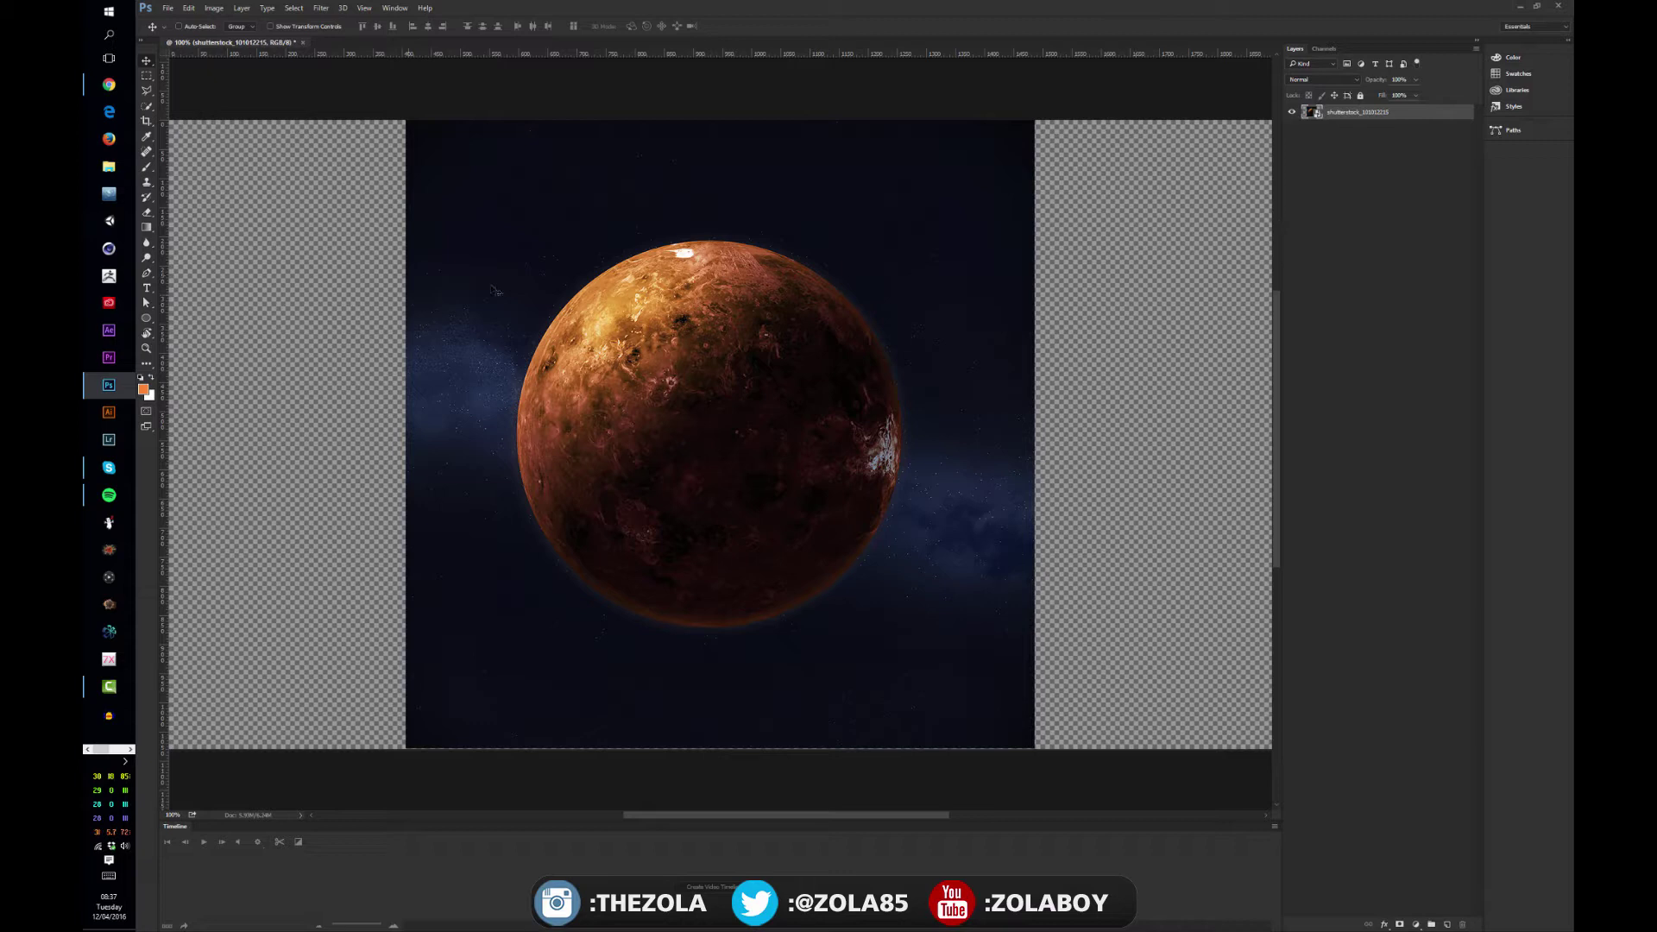
key("c")
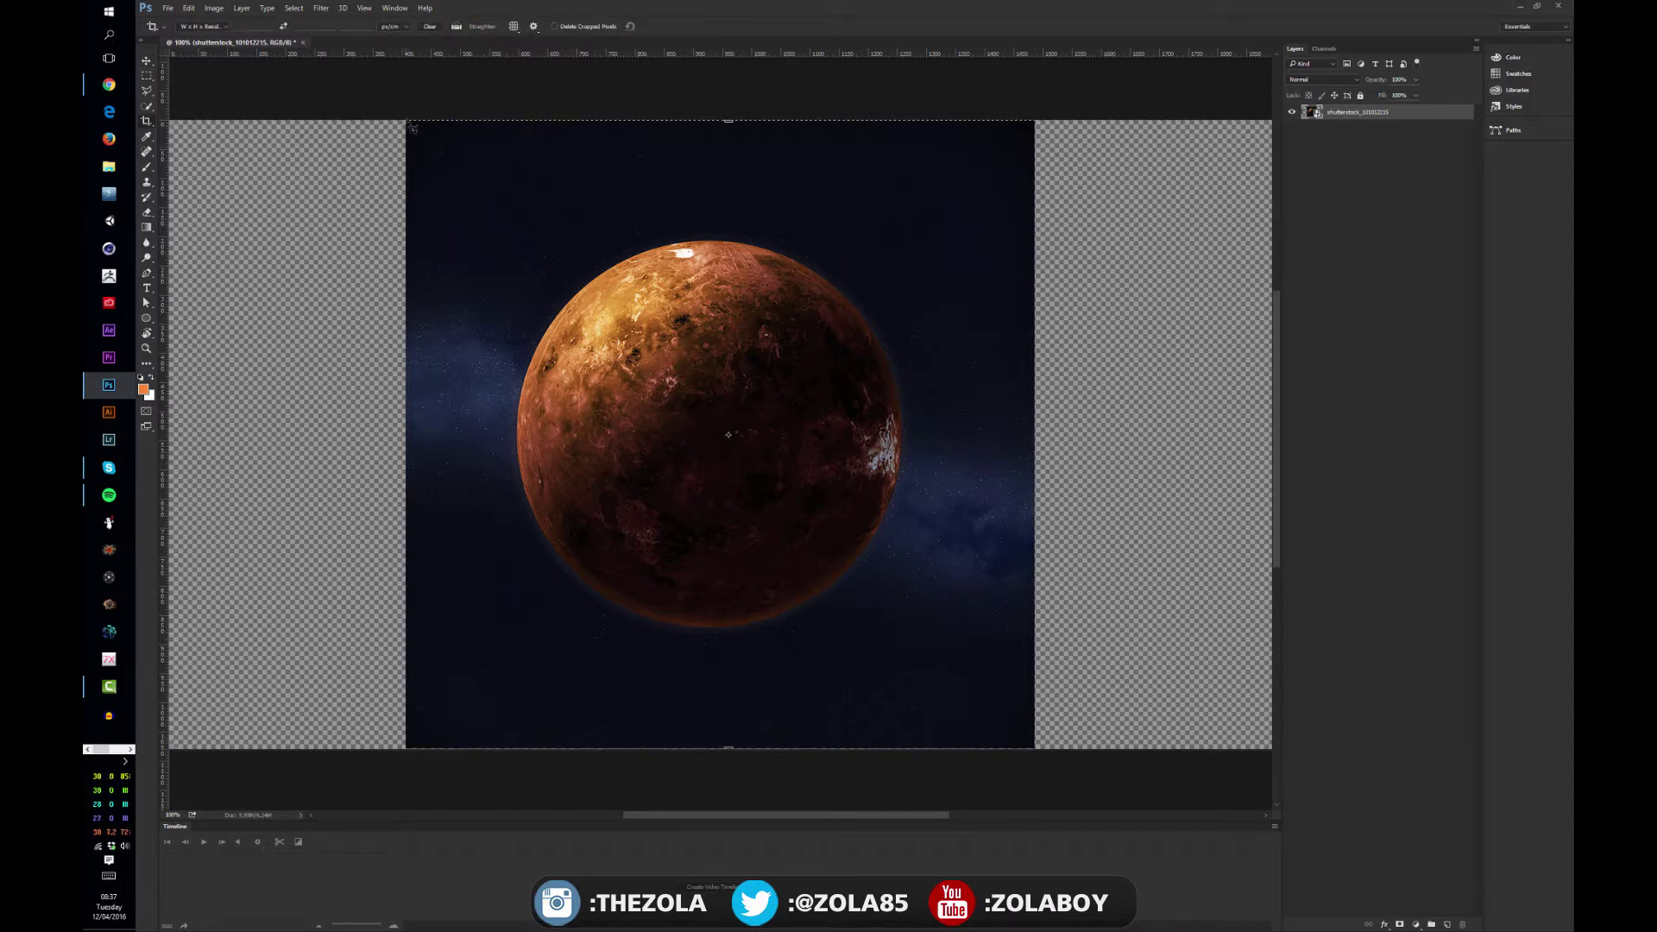
left_click_drag(414, 127, 1041, 752)
key("Return")
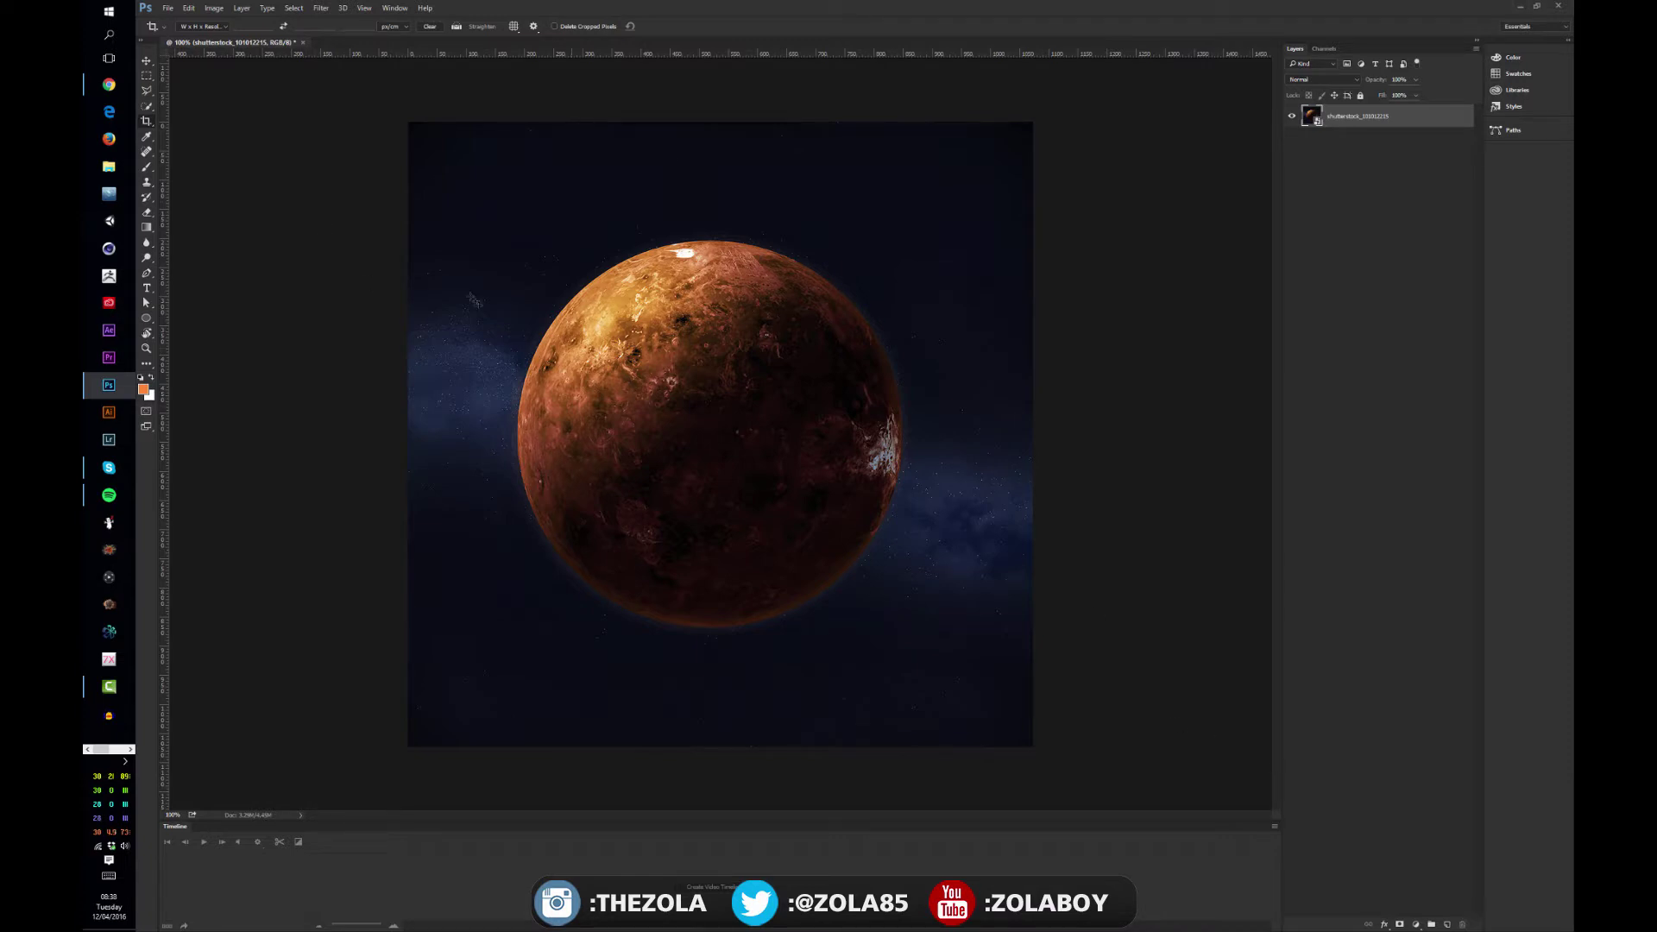
left_click_drag(148, 213, 192, 215)
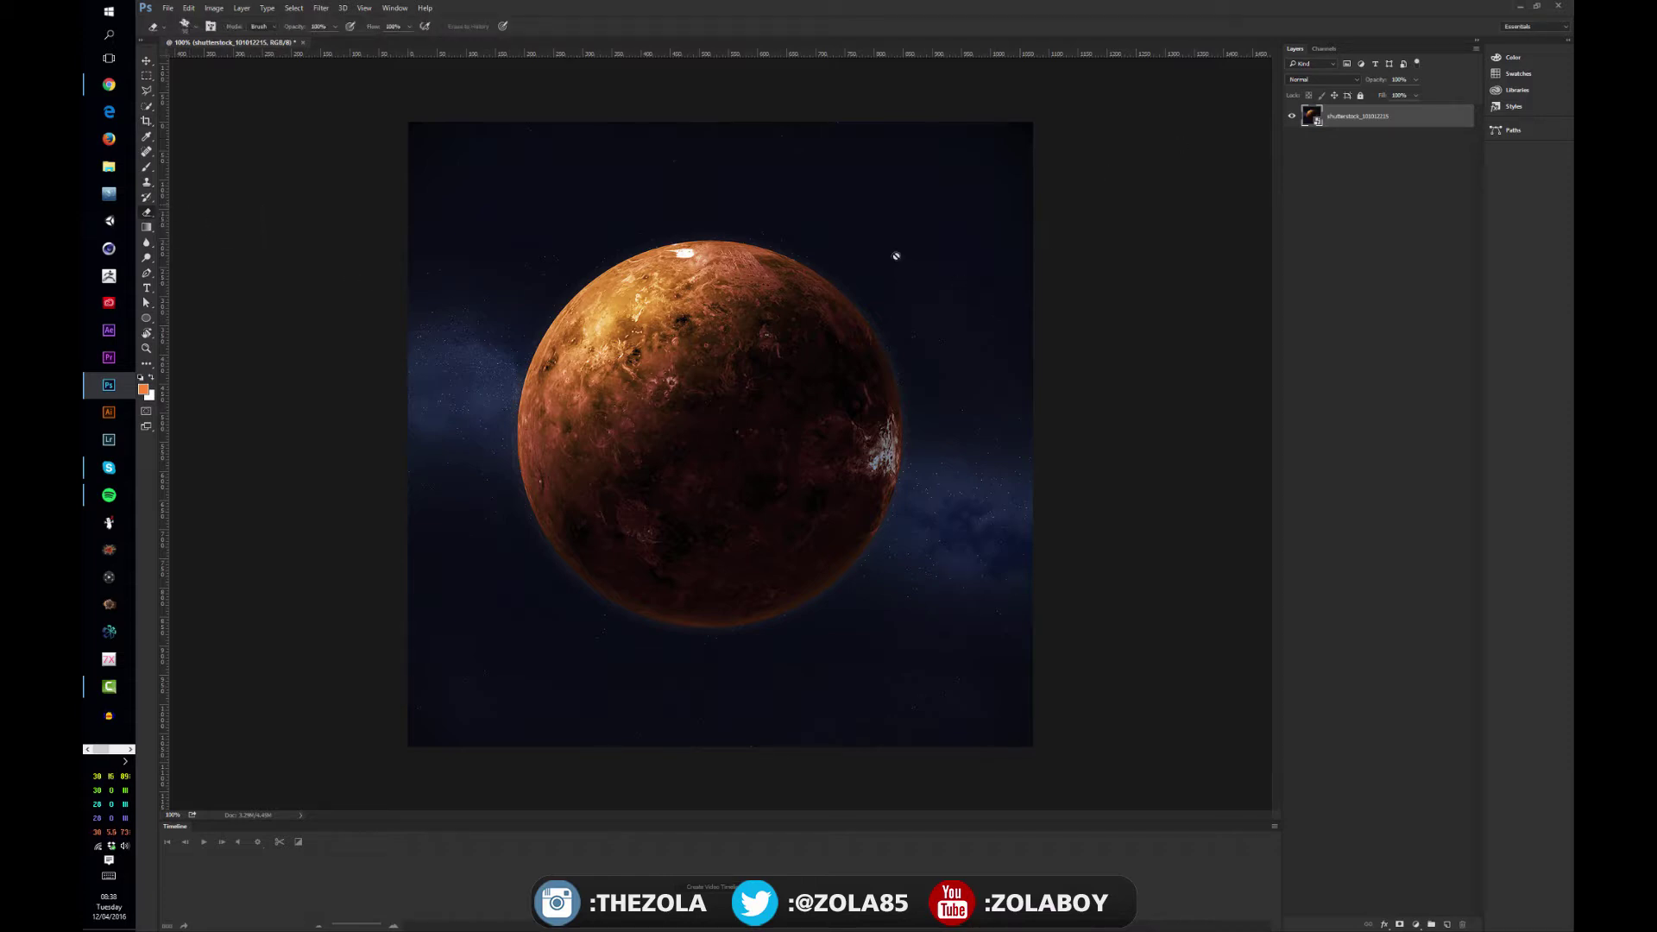
left_click(1040, 236)
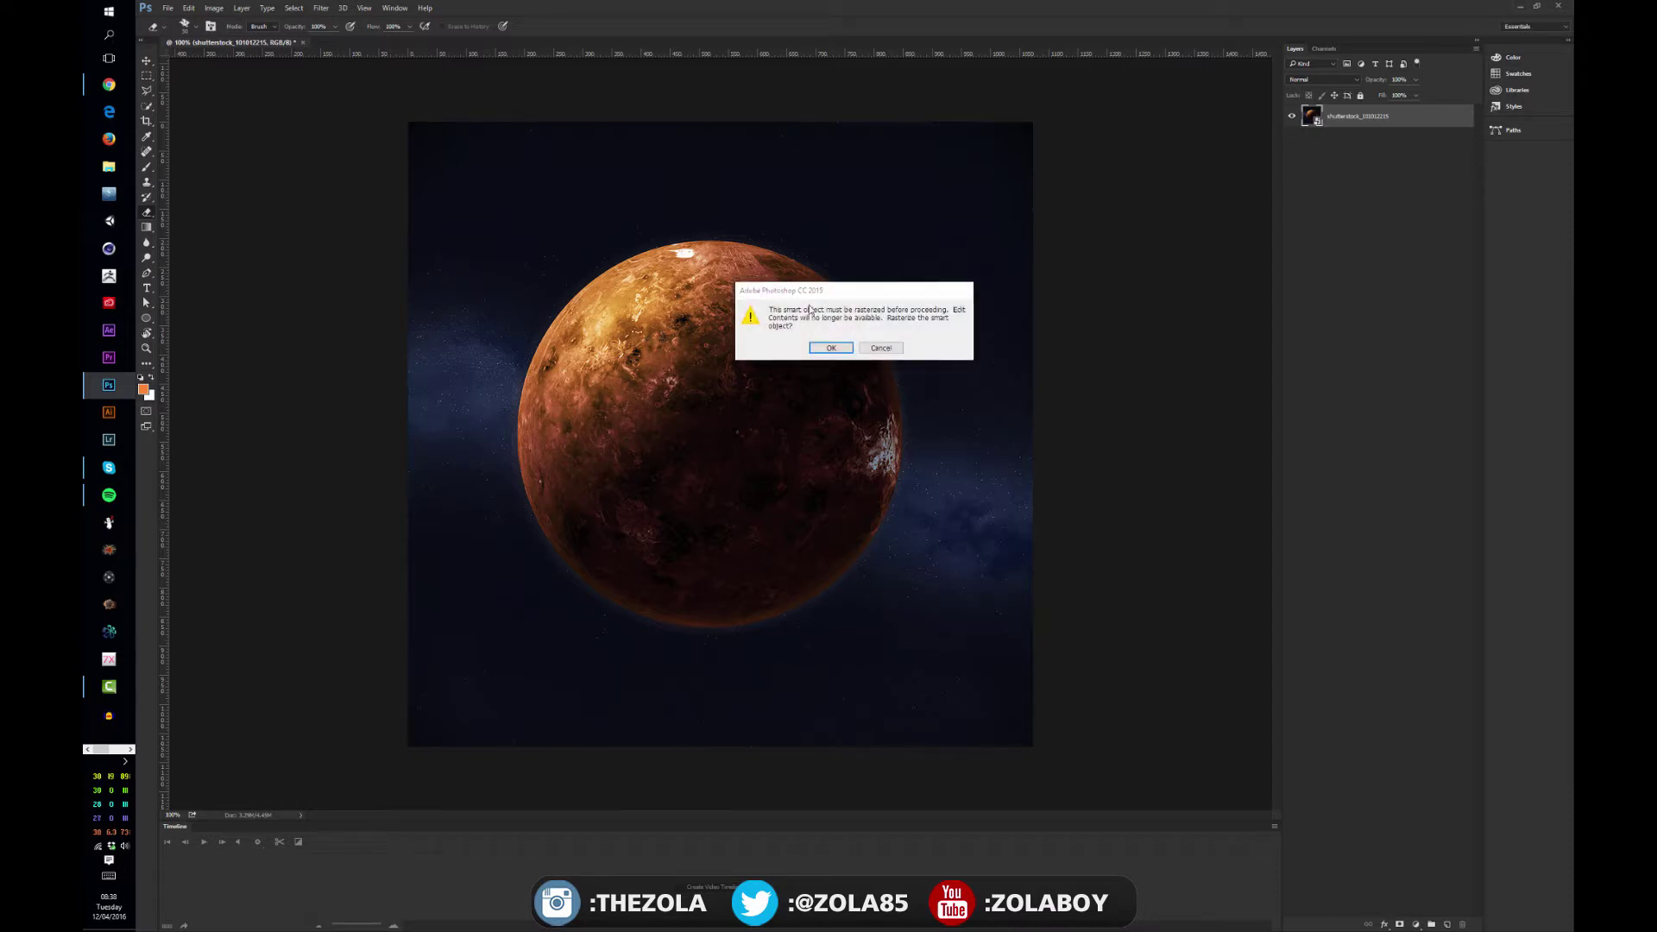
left_click_drag(816, 290, 481, 201)
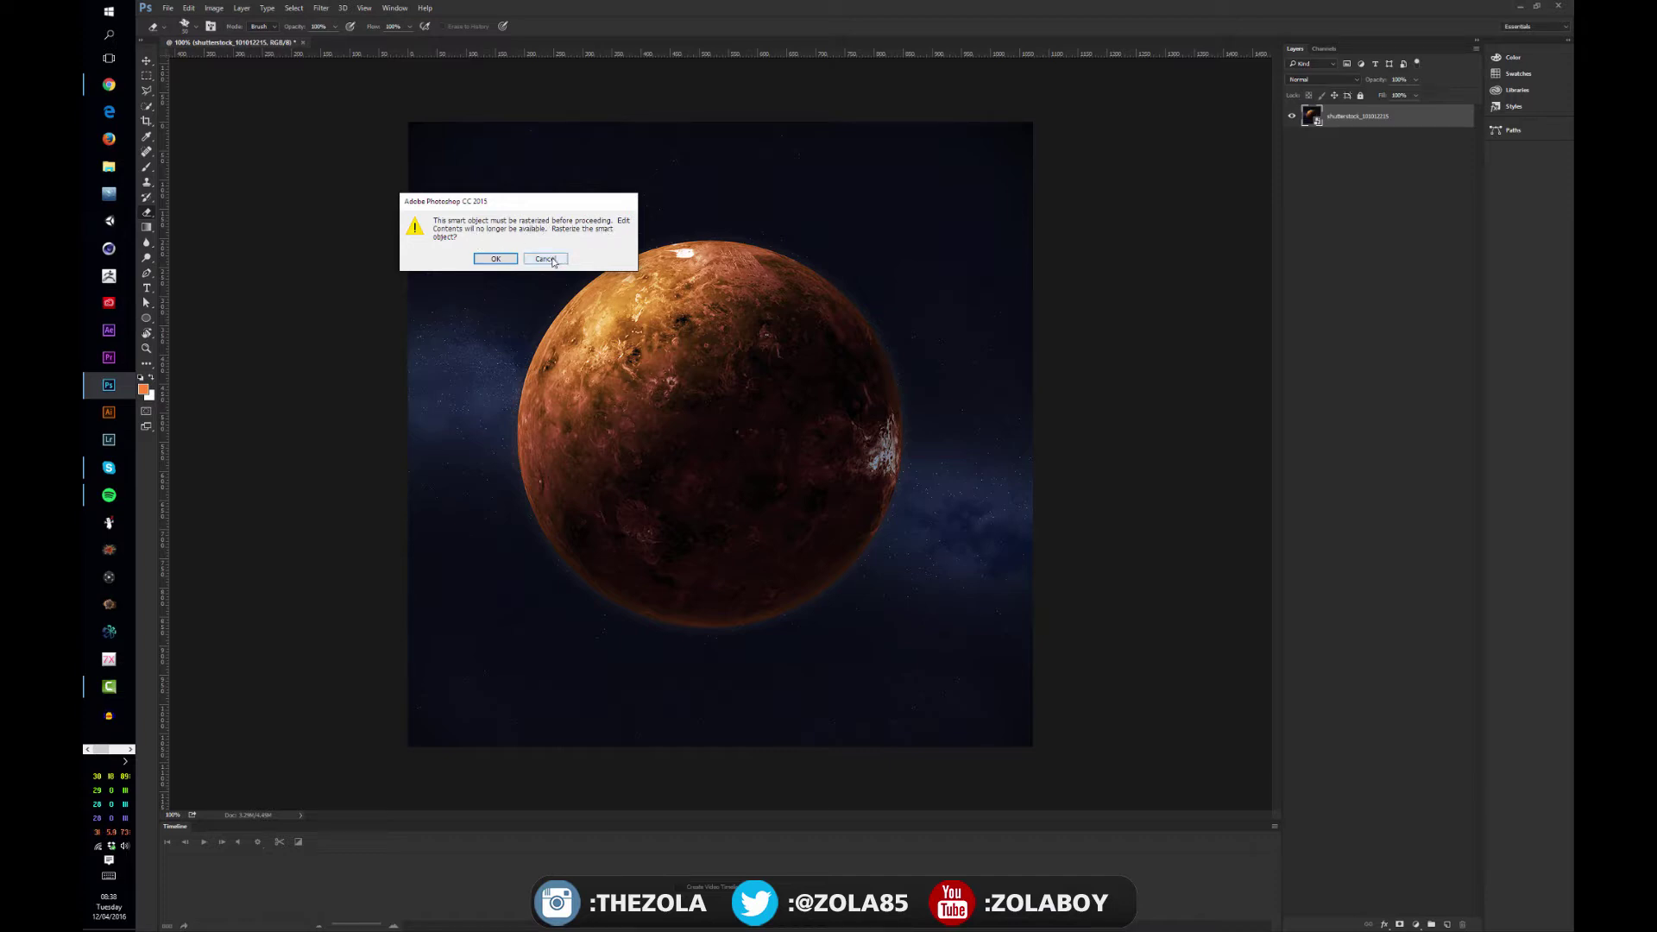
left_click(552, 259)
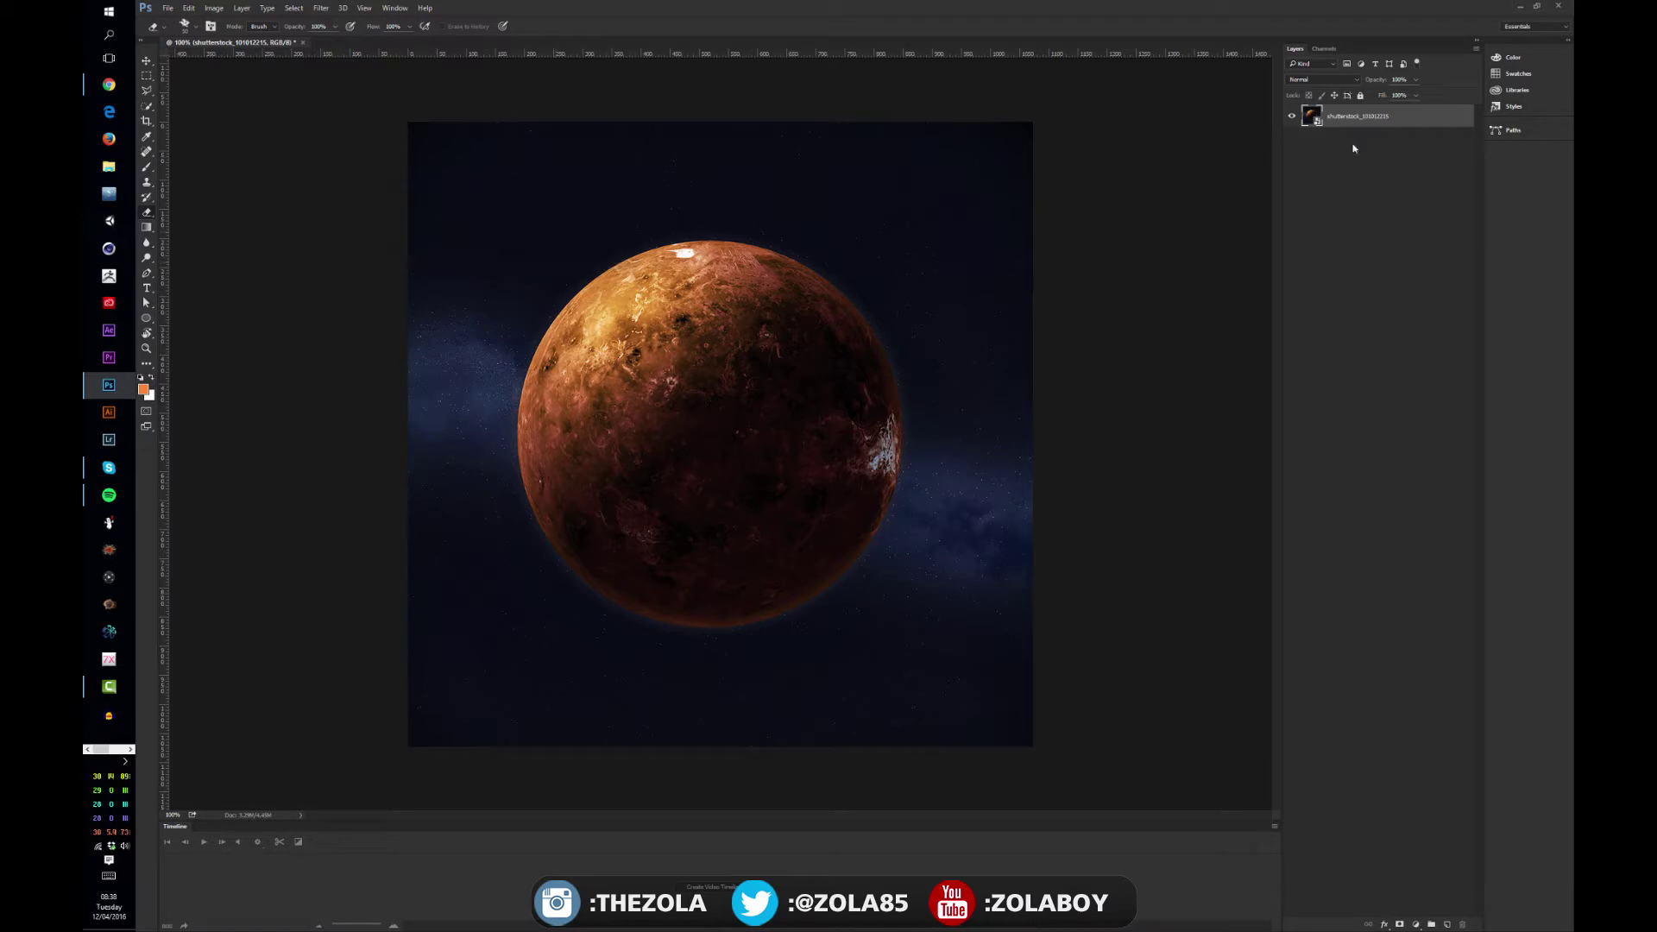
key("ctrl+t")
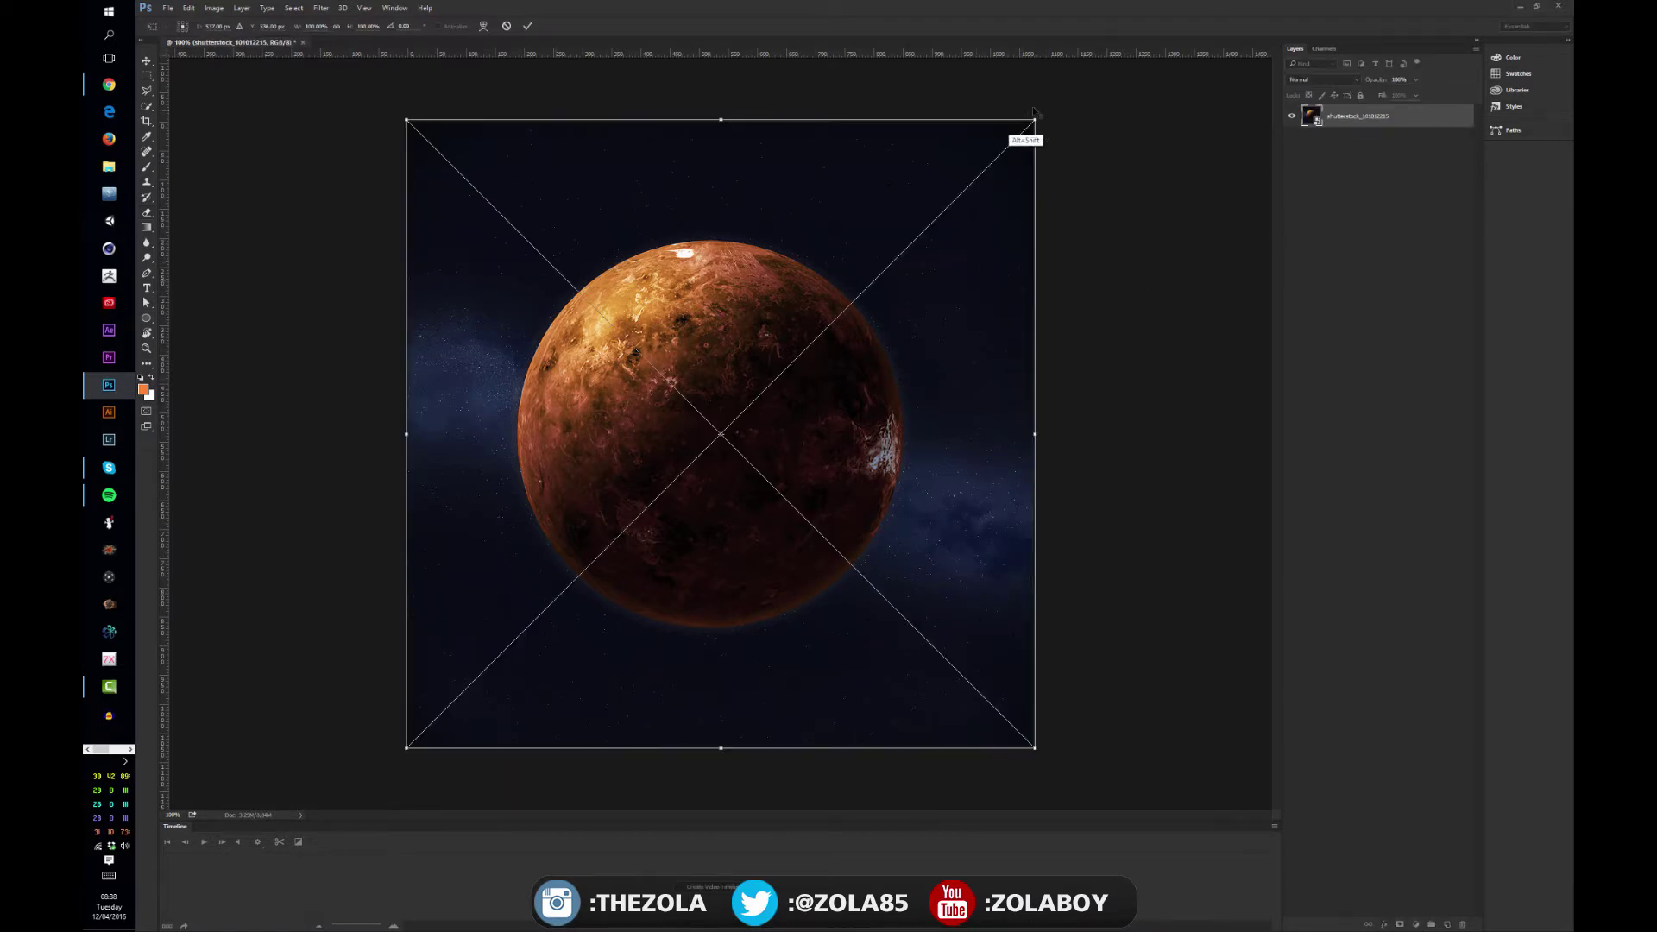
left_click_drag(1035, 113, 880, 231)
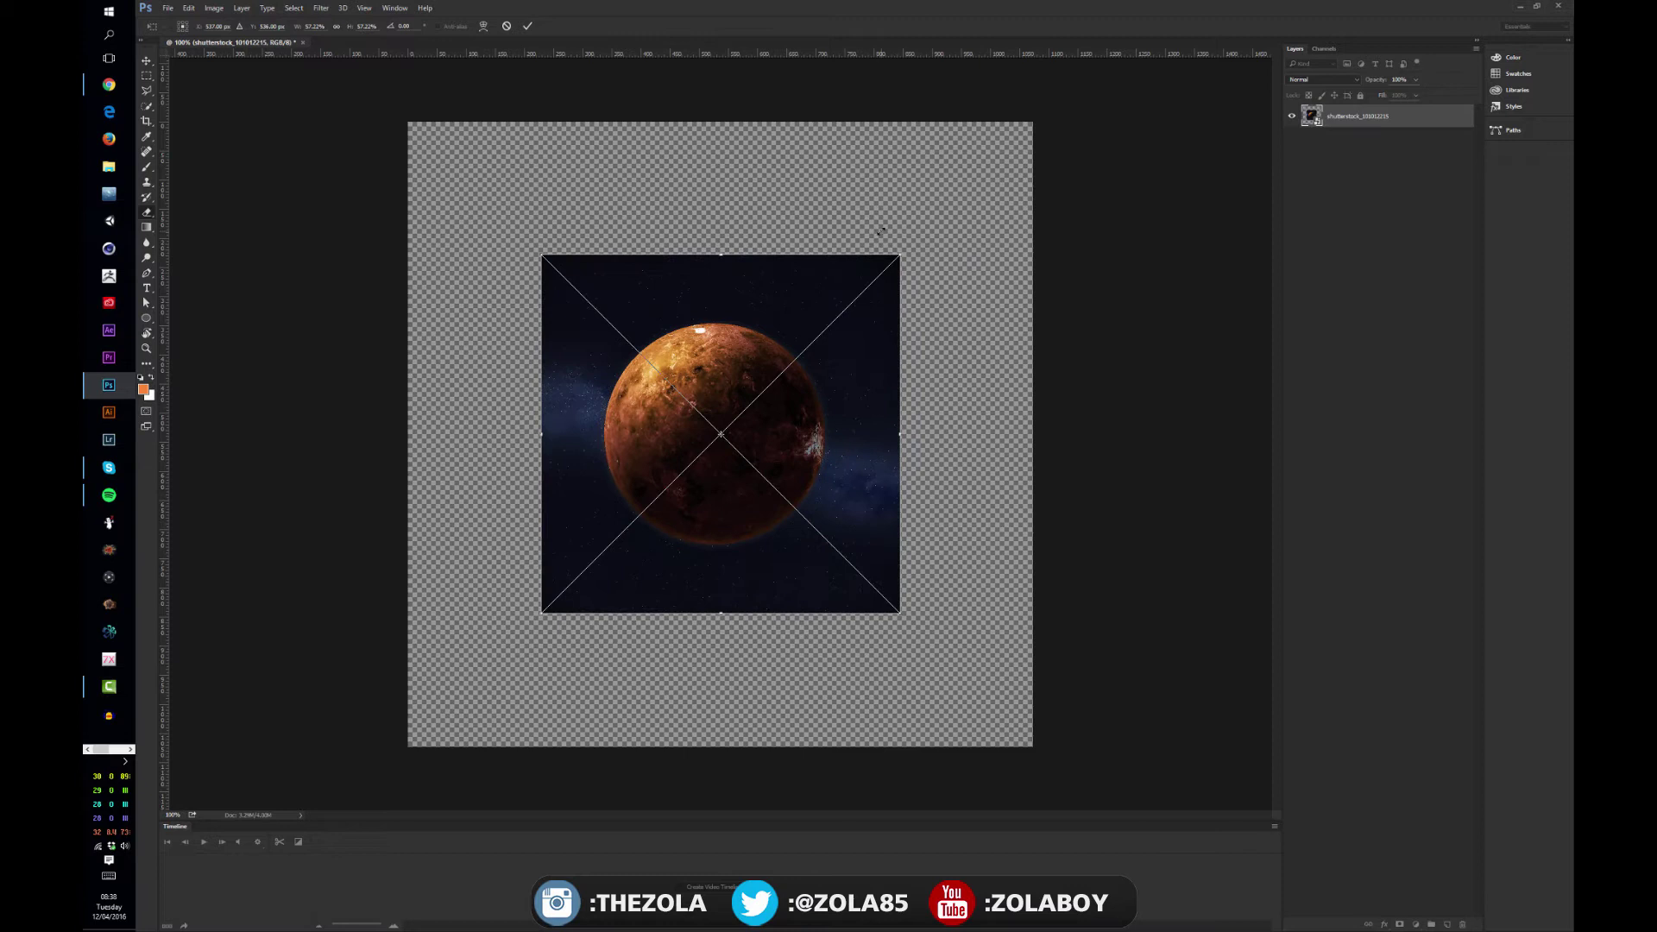
key("Return")
key("e")
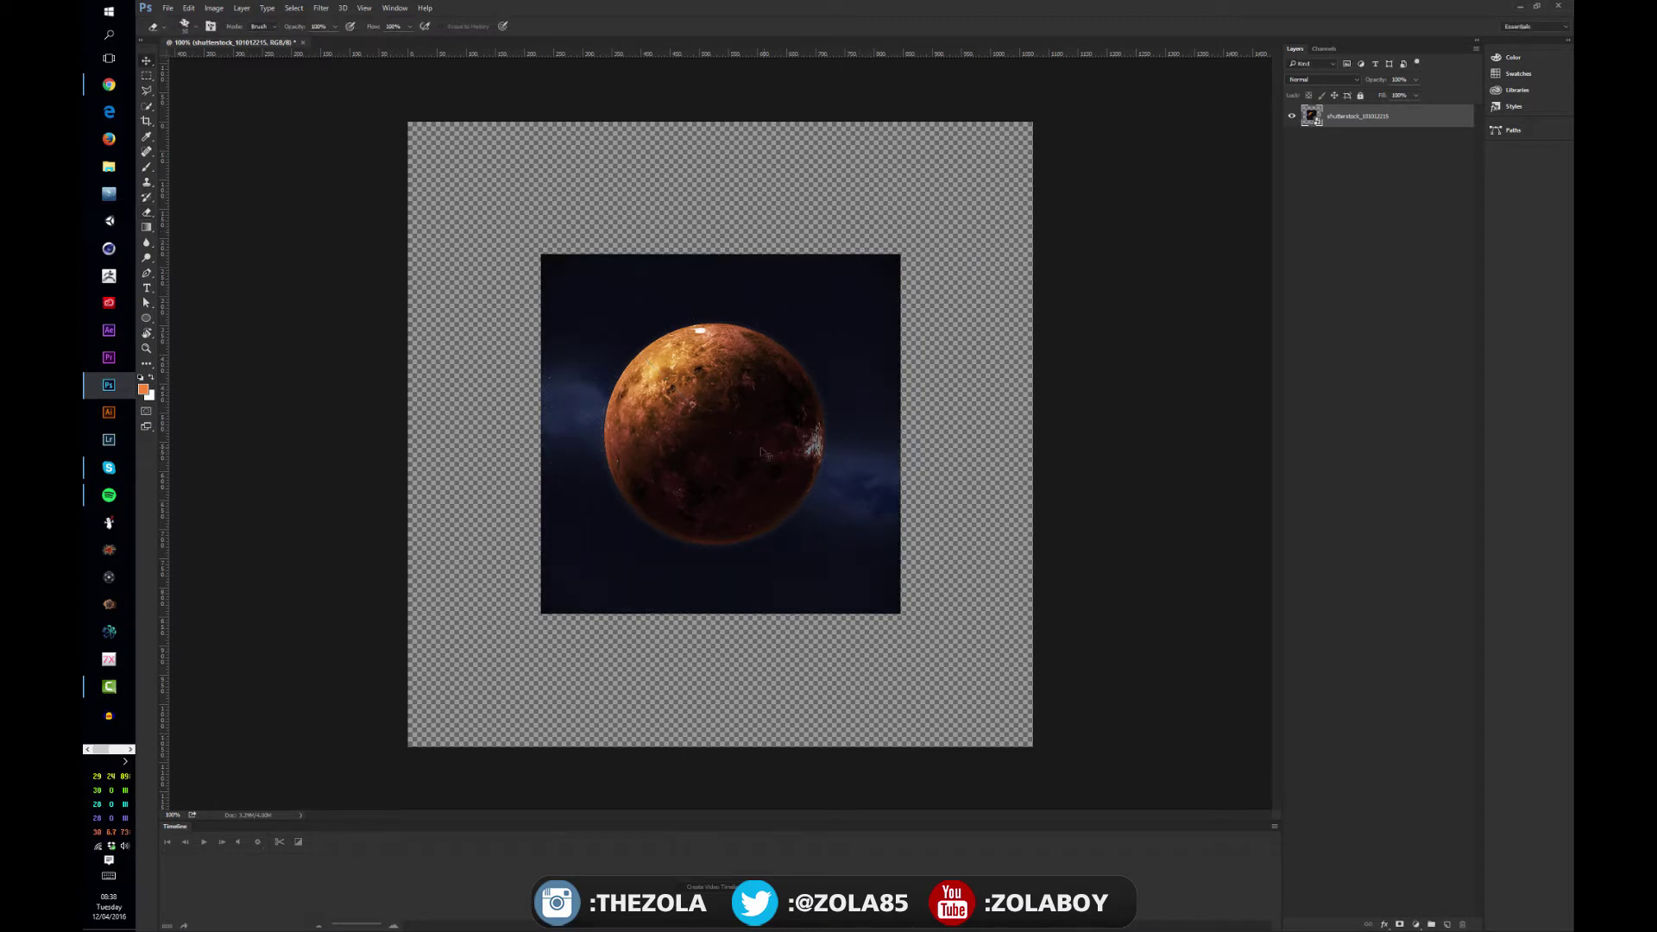
key("v")
mouse_move(762, 452)
left_mouse_down()
mouse_move(638, 513)
mouse_move(726, 508)
mouse_move(697, 538)
left_mouse_up()
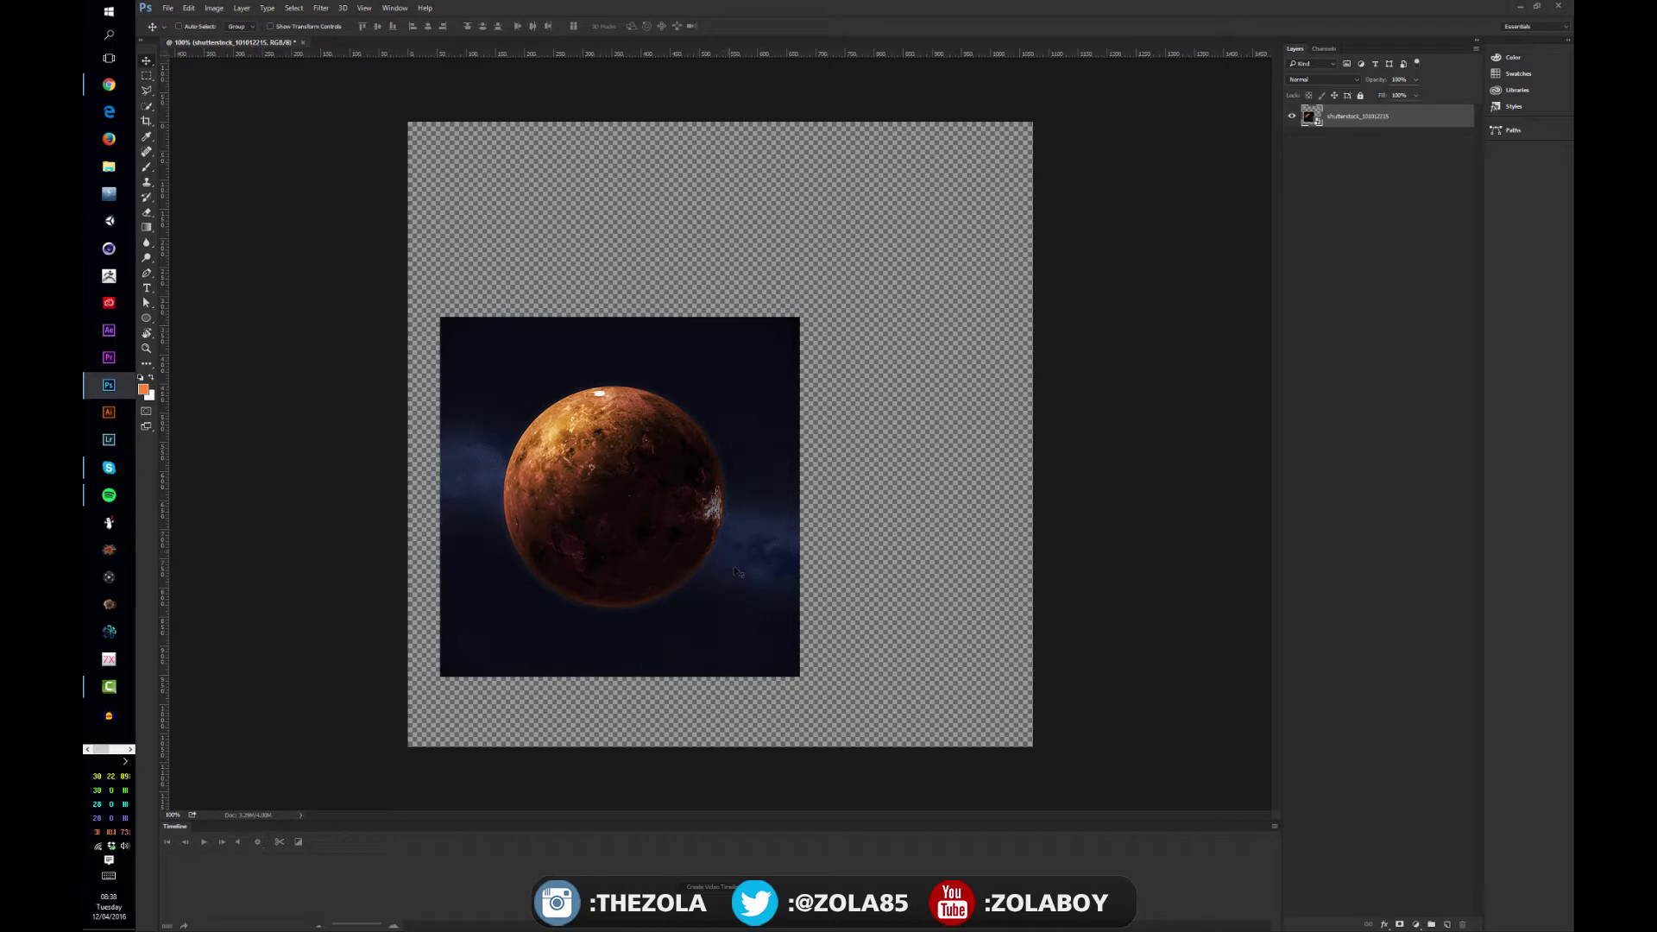
key("ctrl+t")
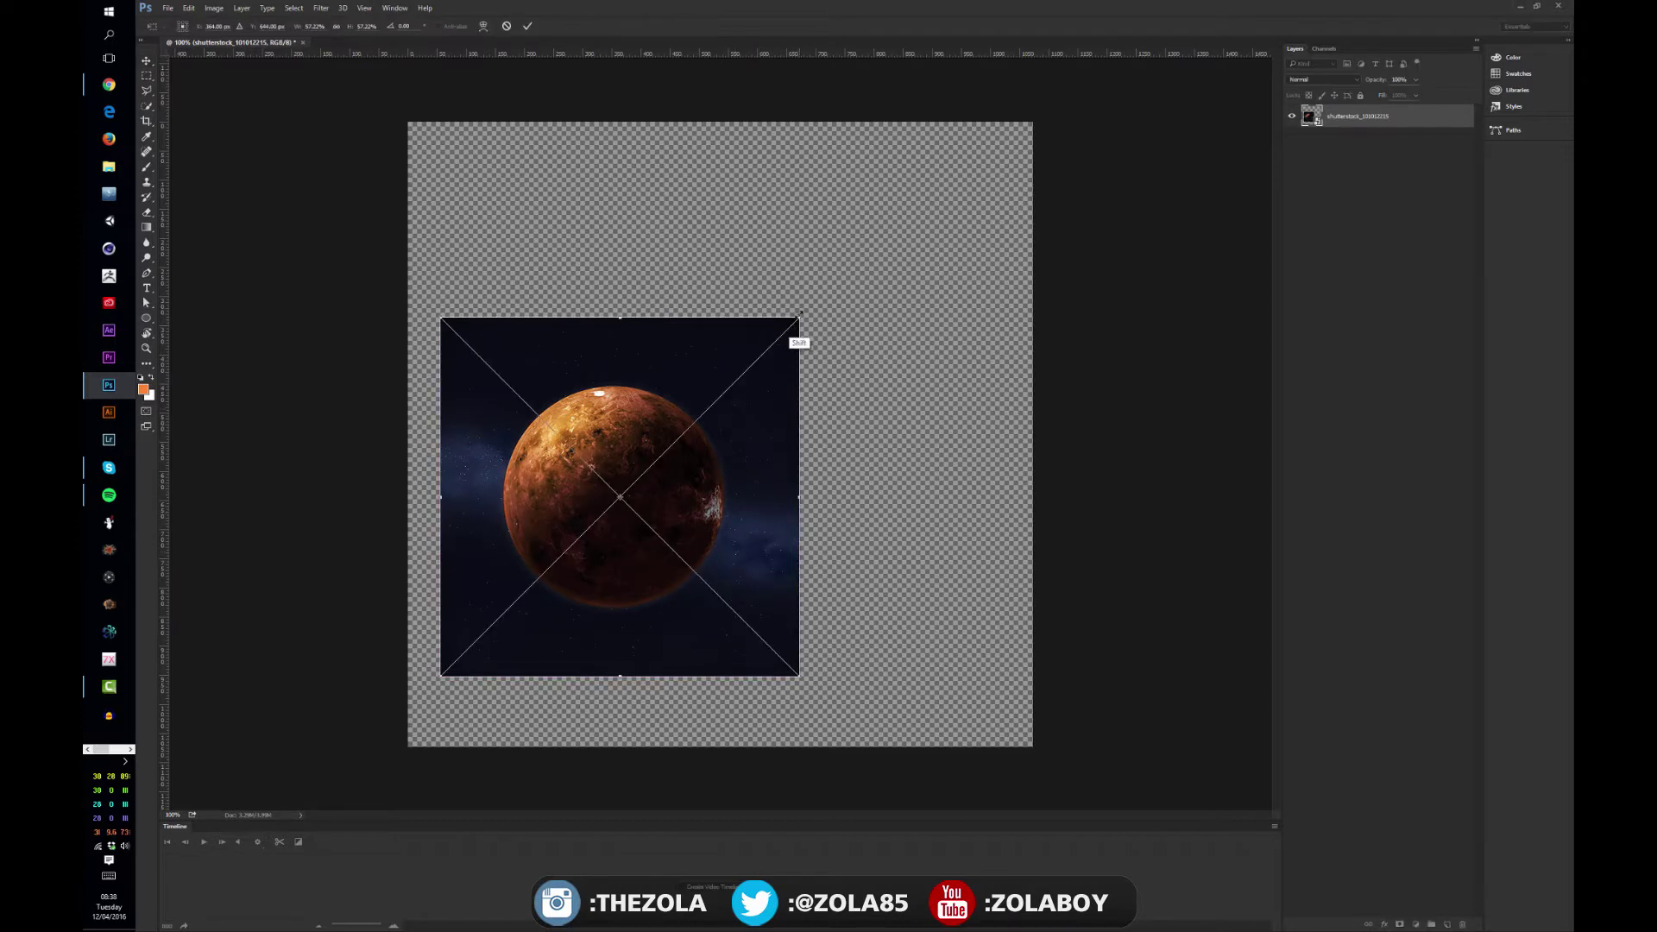
left_click_drag(800, 313, 1048, 65)
left_click_drag(871, 328, 836, 367)
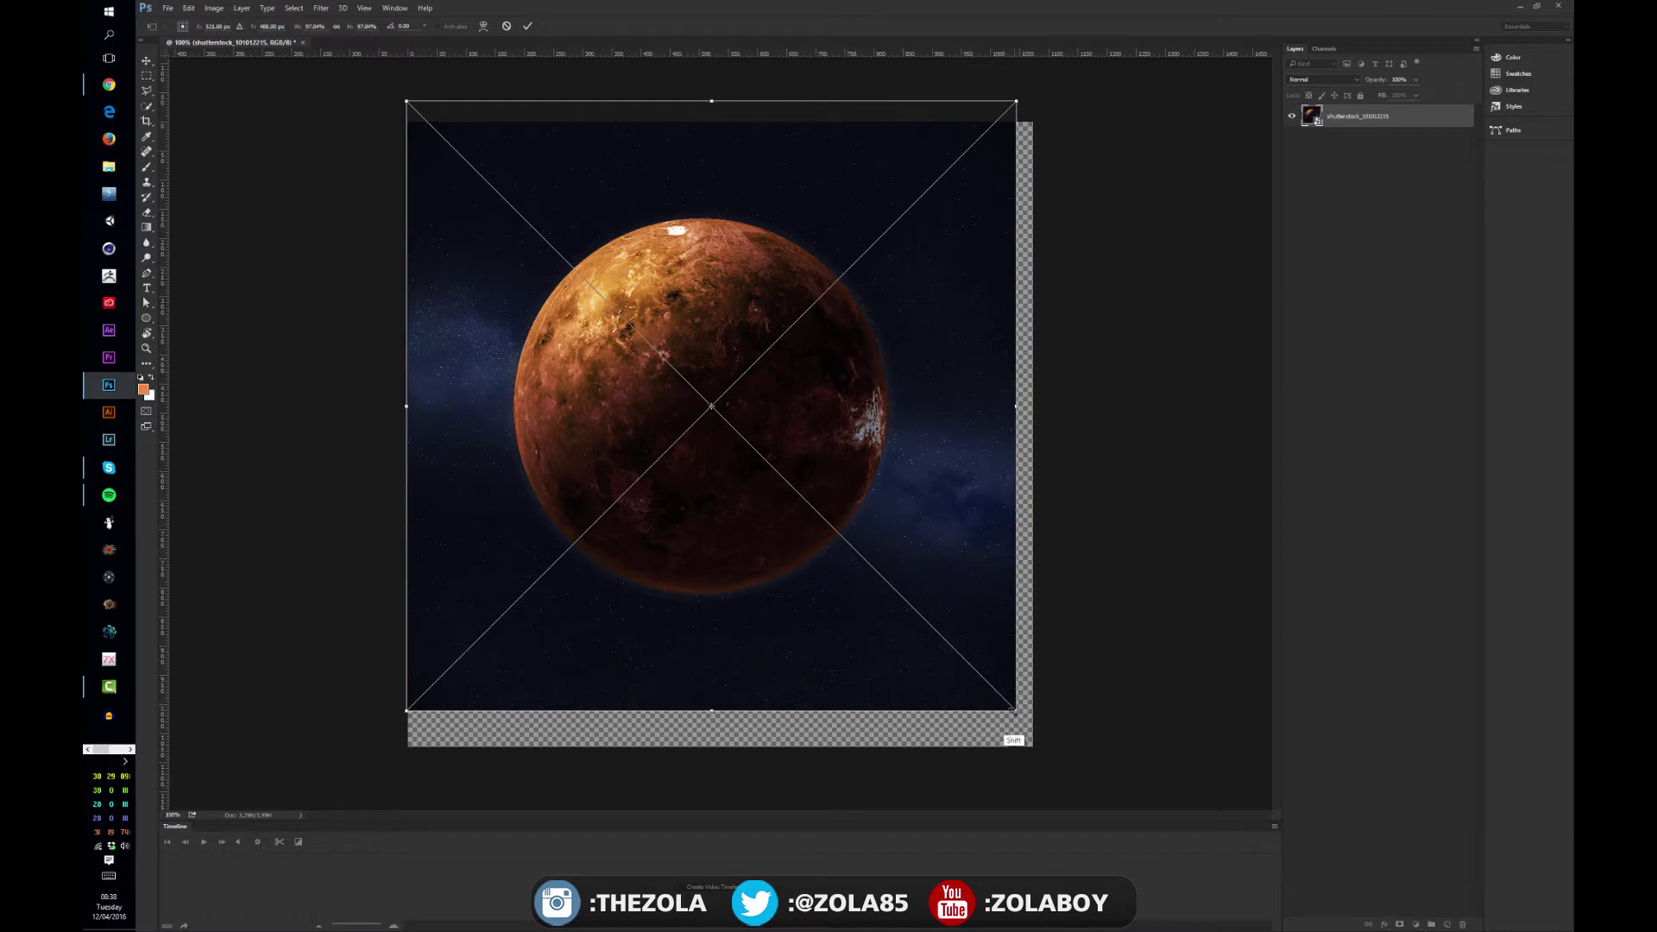
left_click_drag(1016, 711, 1055, 751)
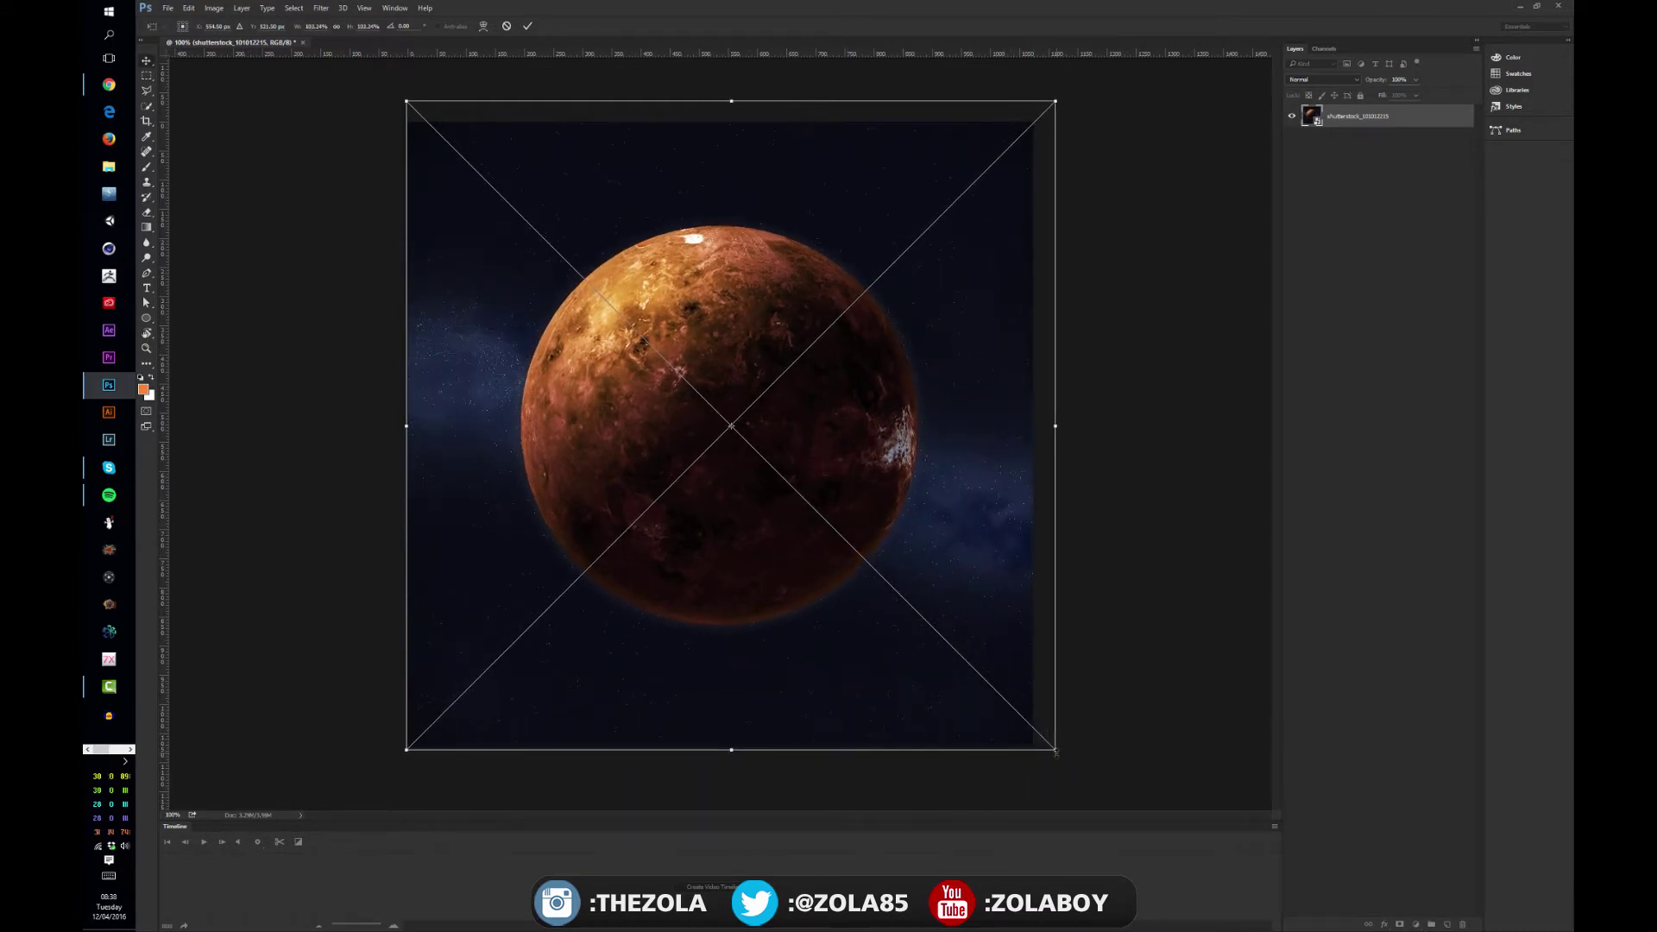
key("Return")
mouse_move(808, 379)
left_mouse_down()
mouse_move(832, 398)
mouse_move(803, 401)
left_mouse_up()
key("ctrl+t")
left_click_drag(1052, 128, 1121, 183)
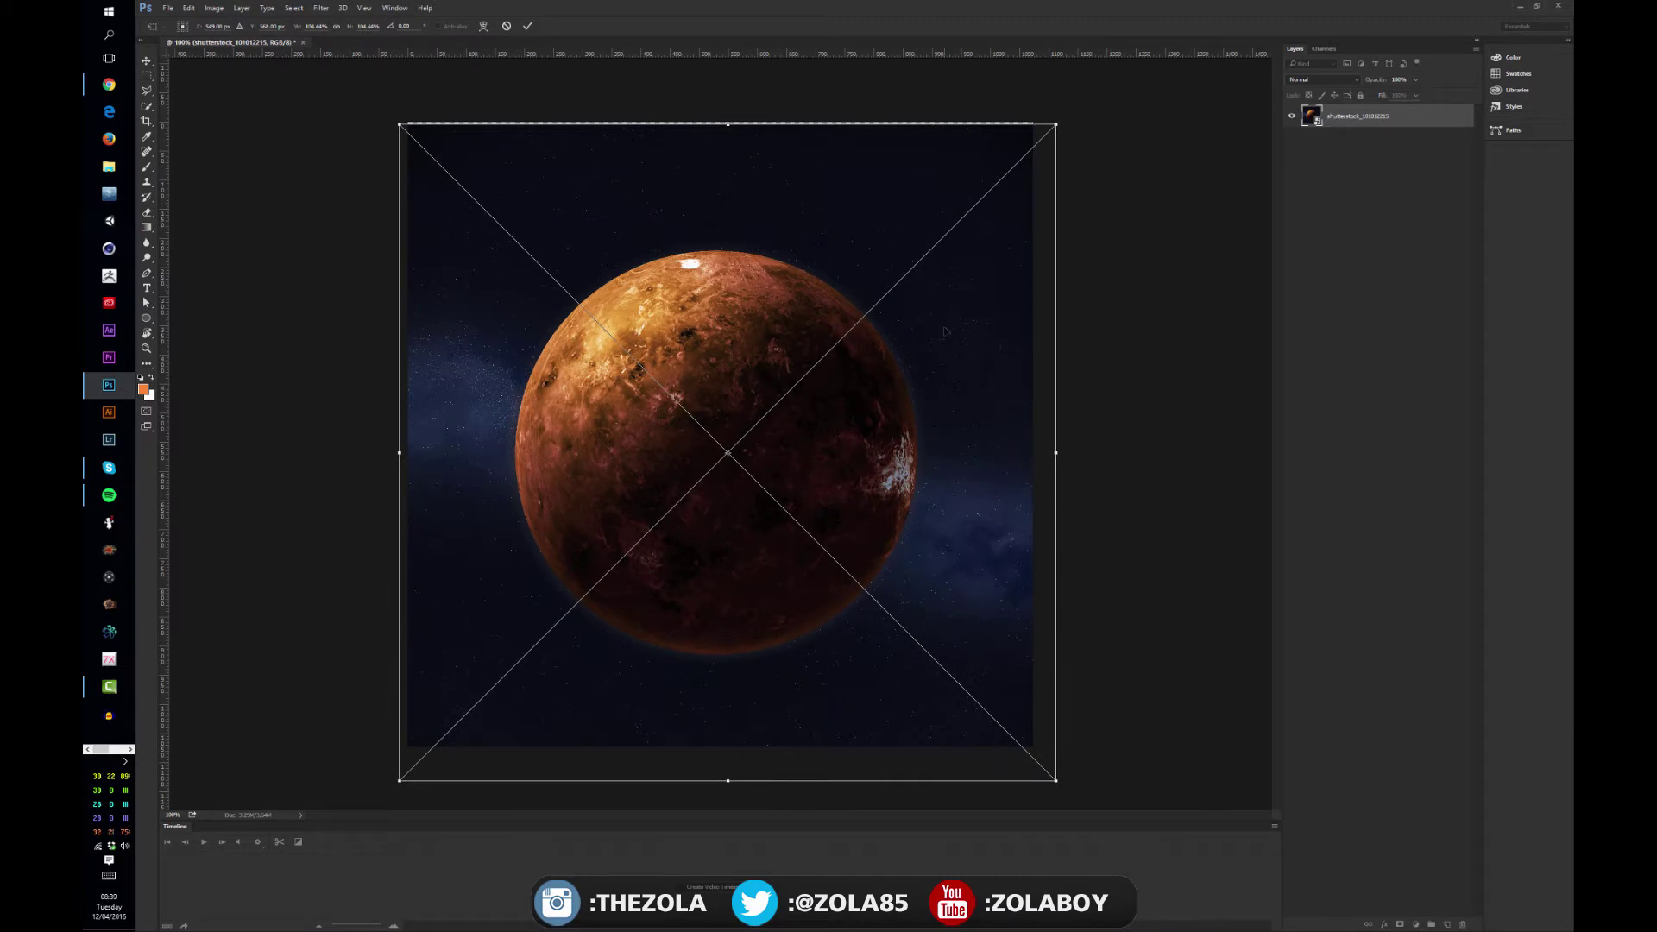
left_click_drag(945, 331, 940, 330)
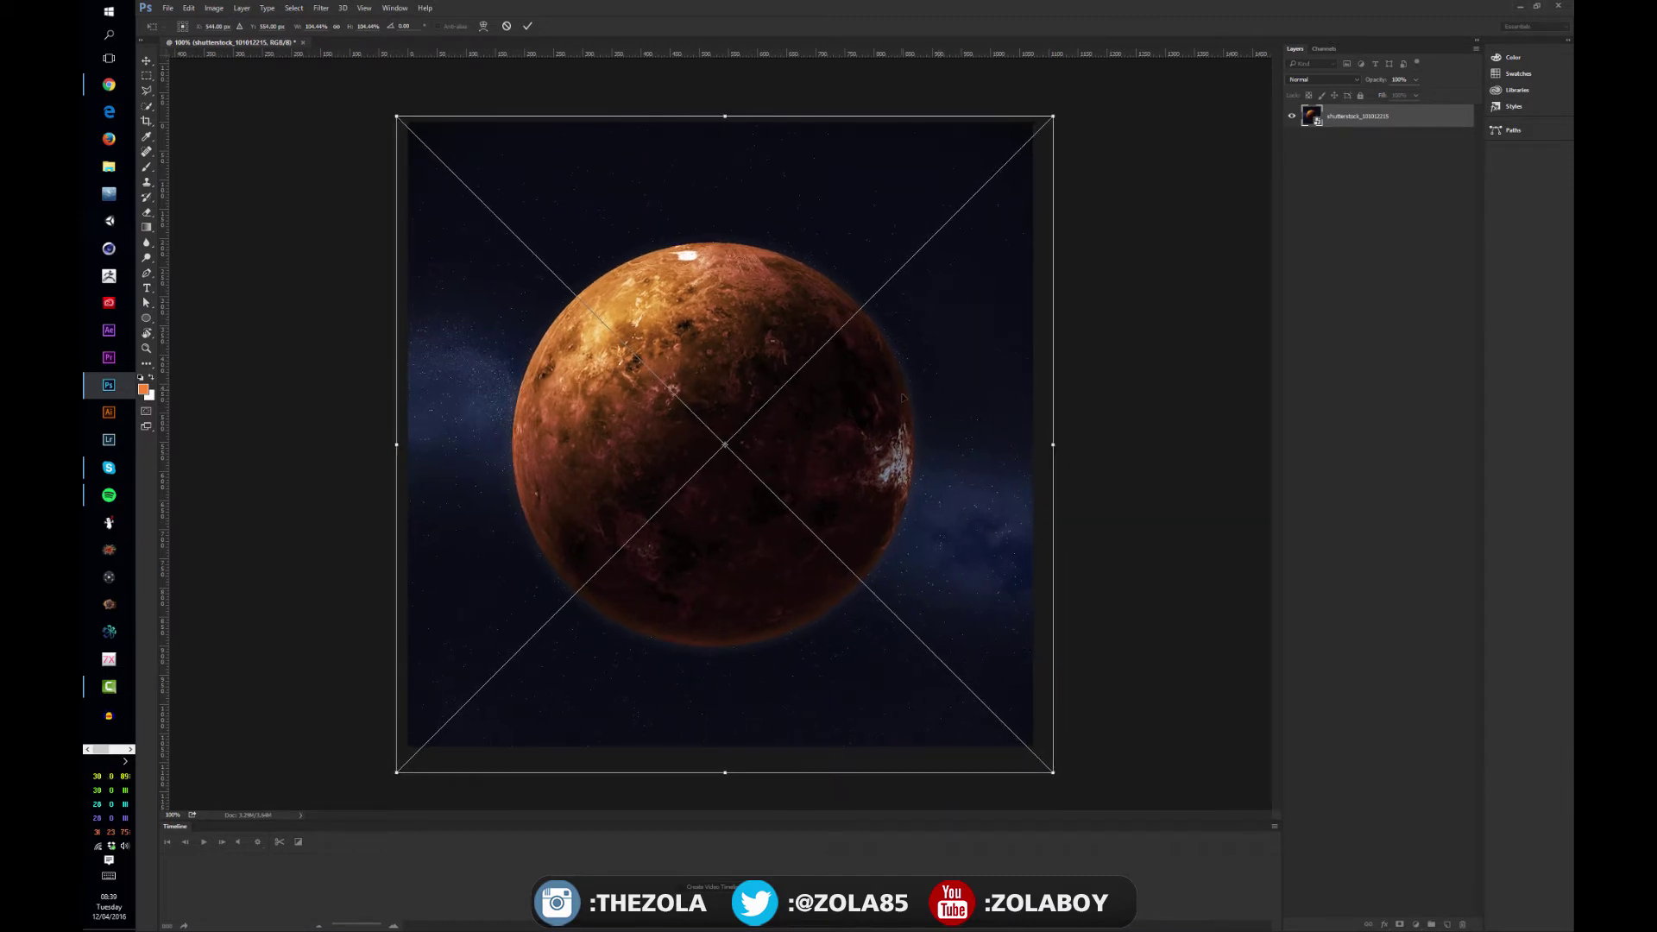
left_click_drag(903, 398, 947, 370)
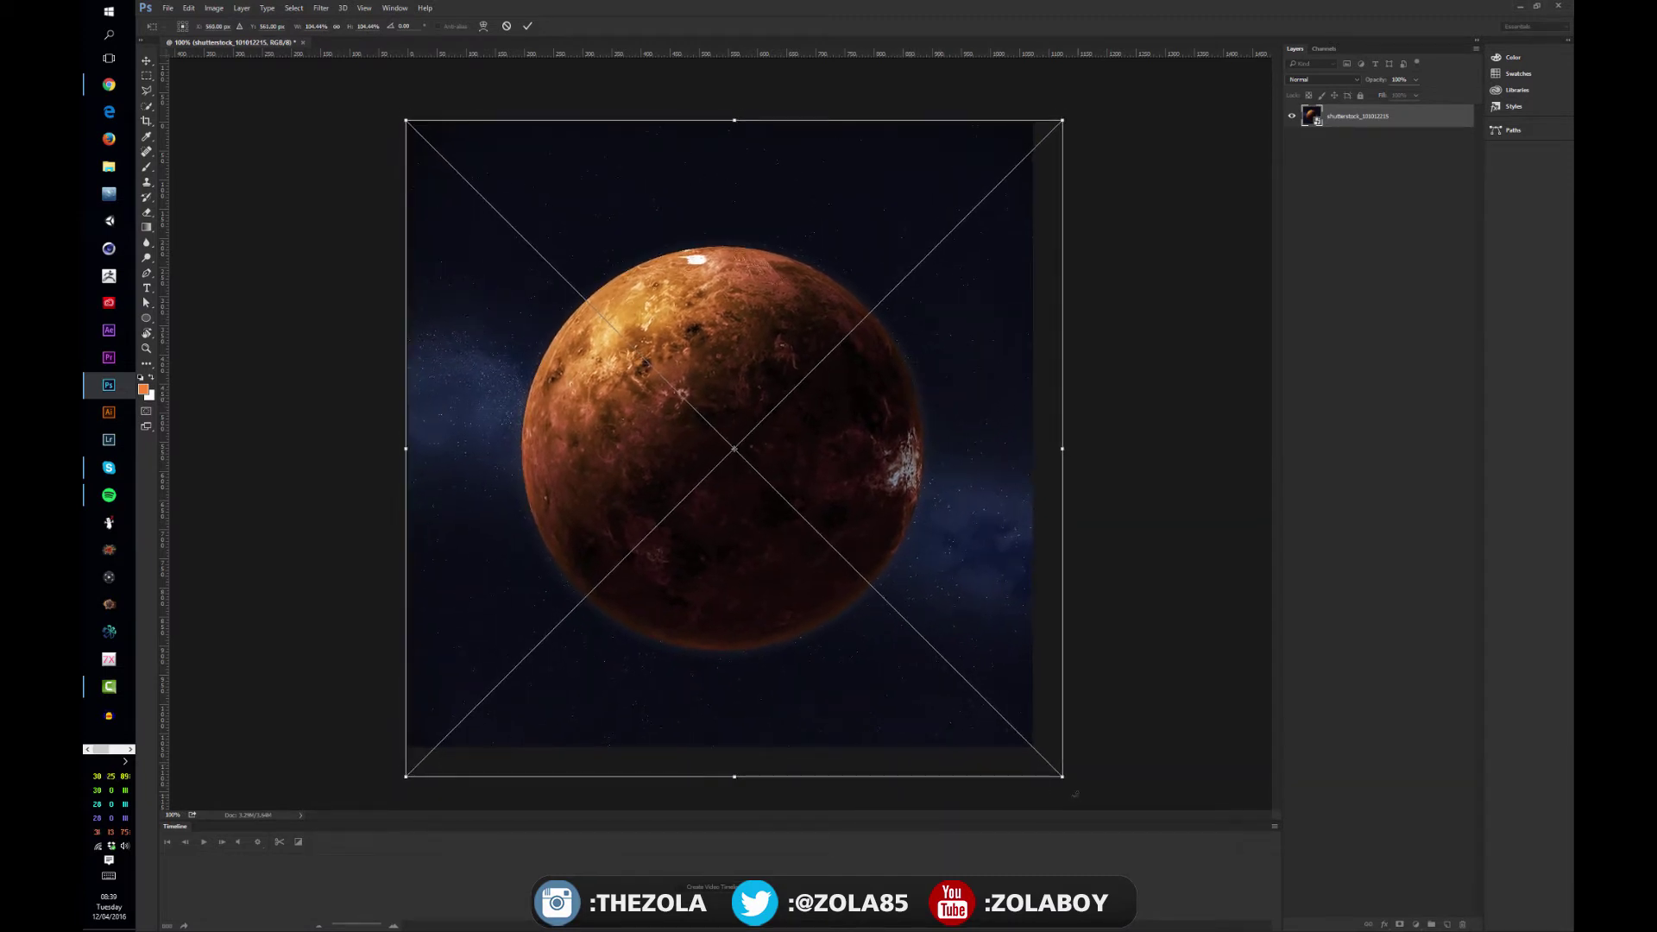
left_click_drag(1075, 794, 1021, 753)
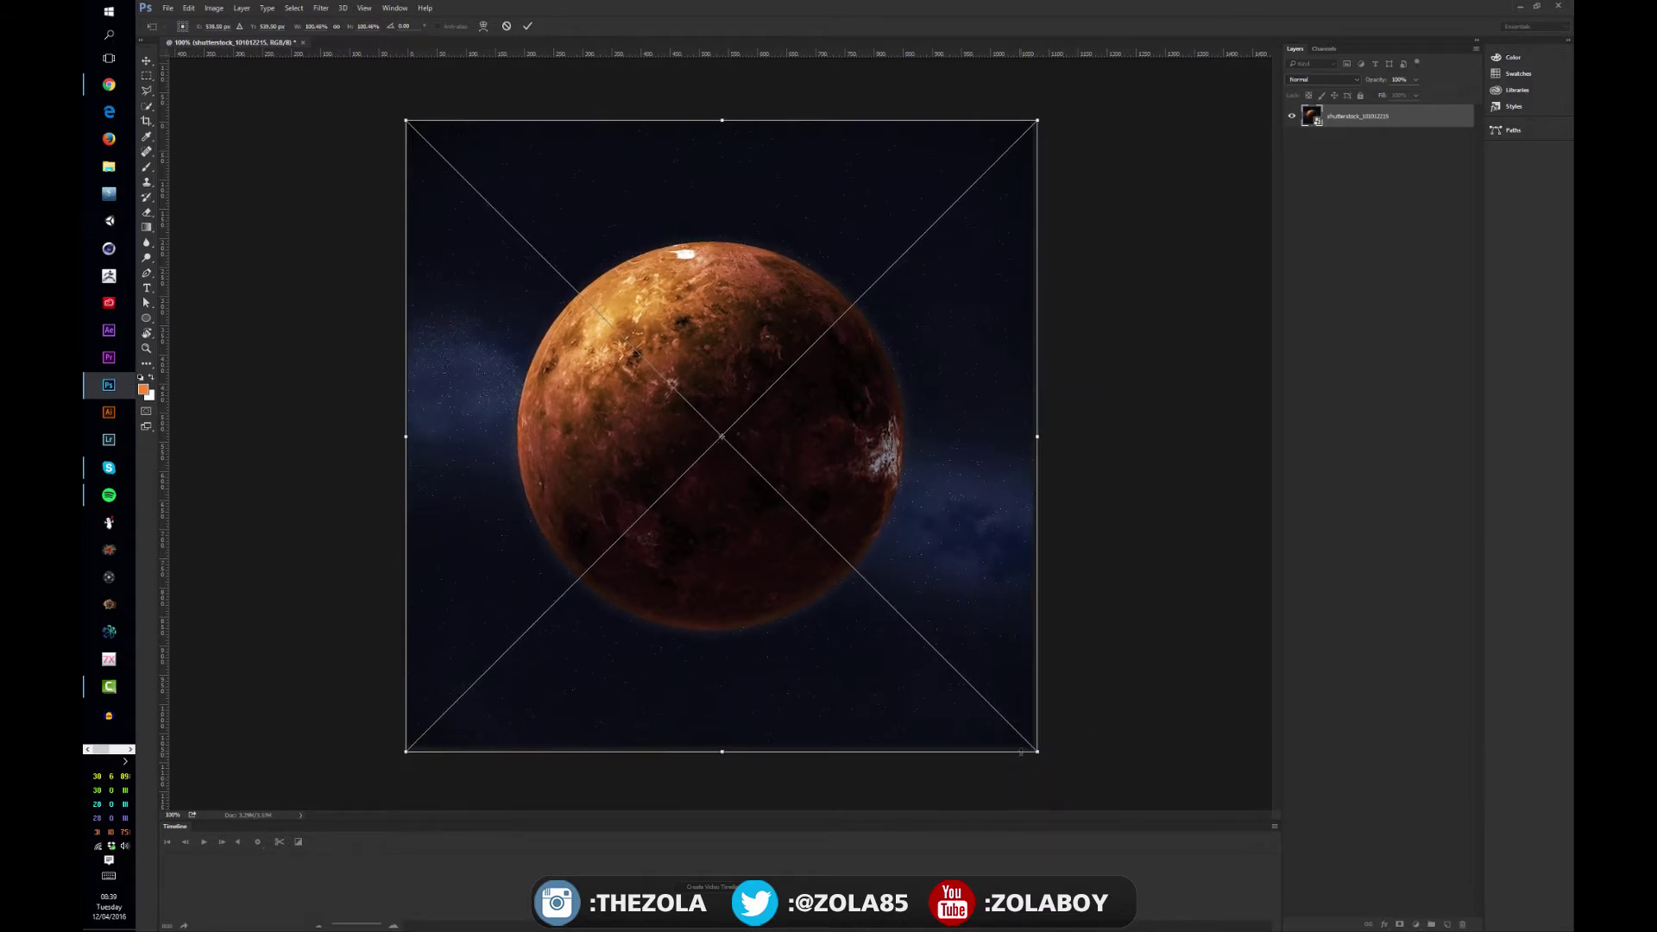
key("Return")
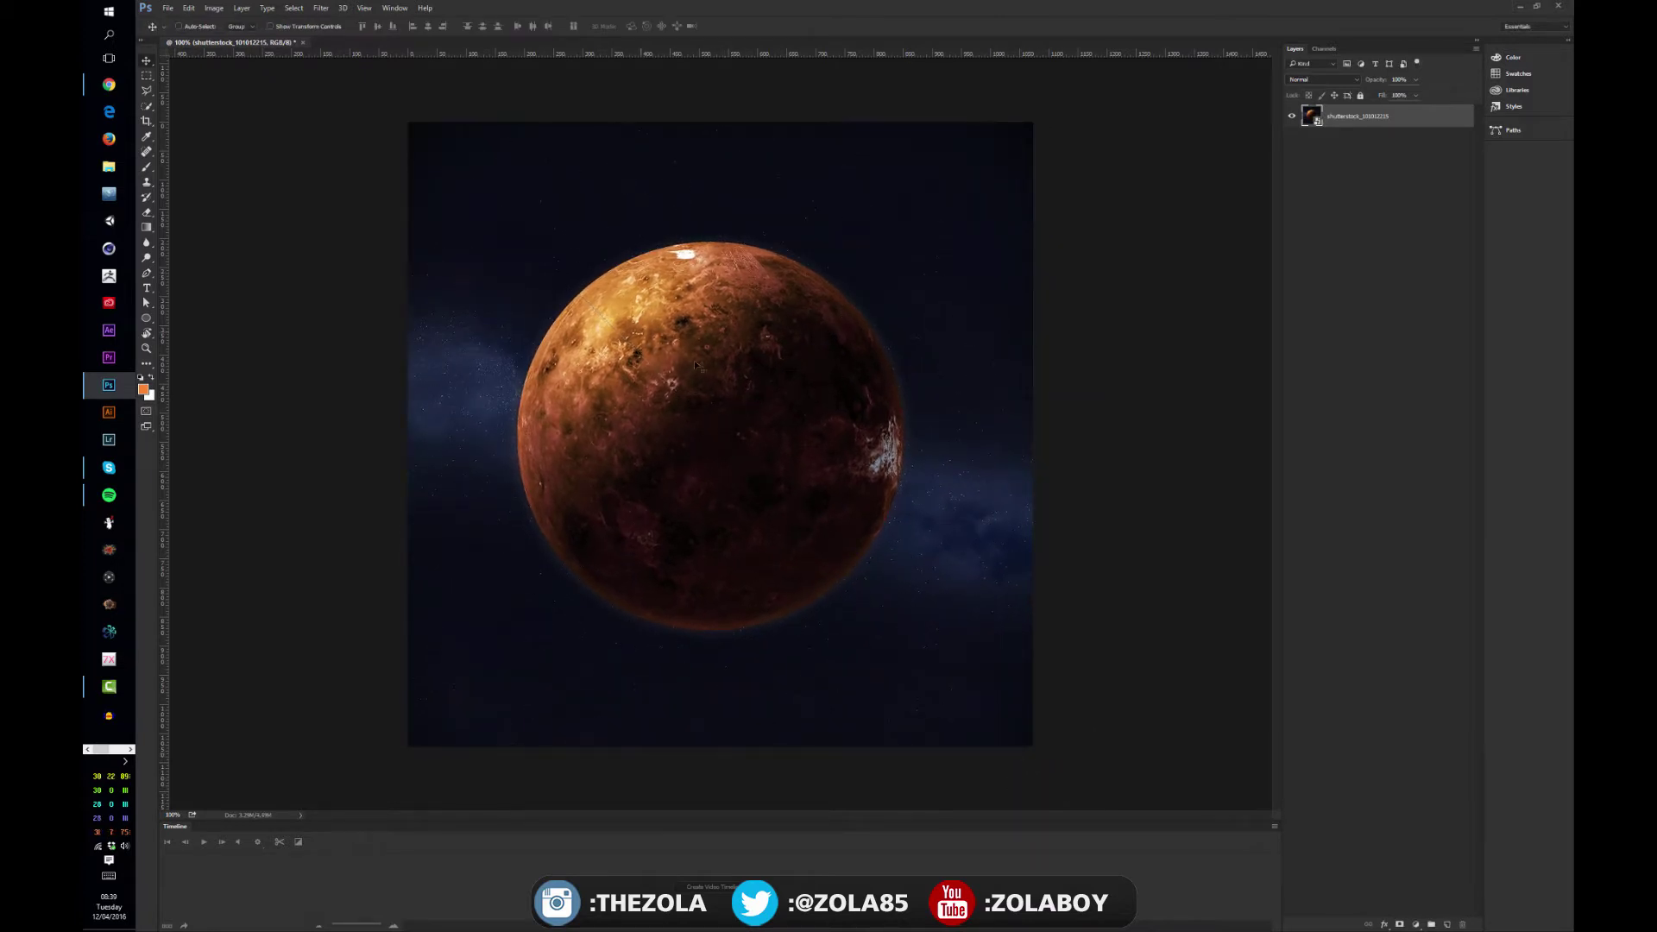
key("ctrl+t")
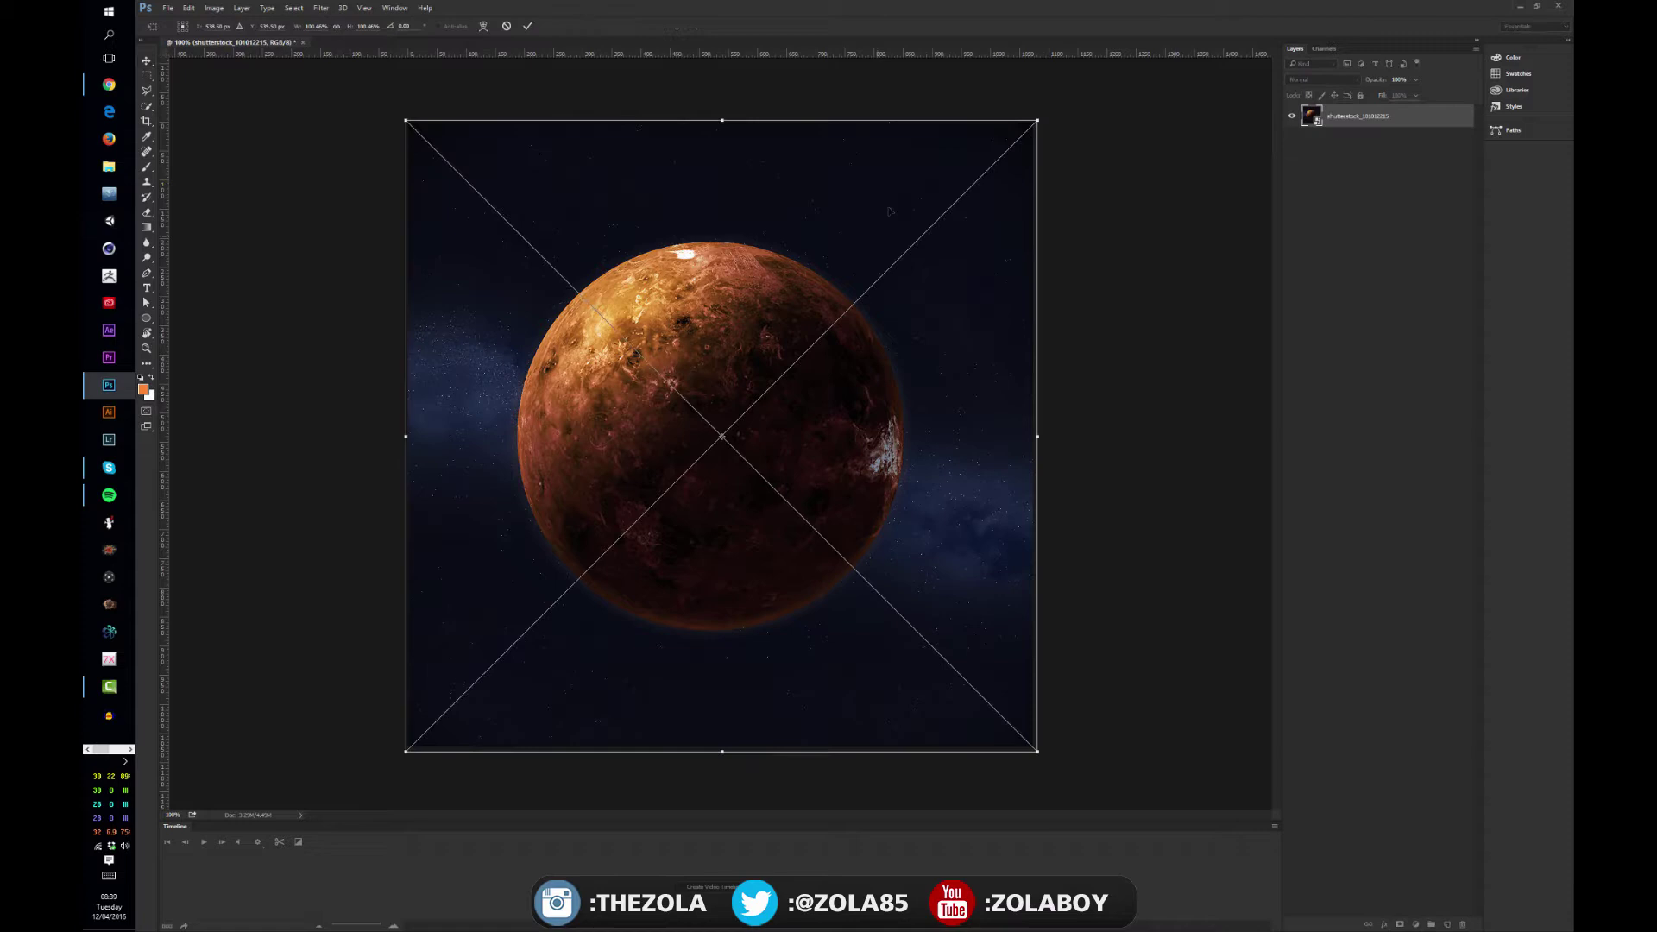
mouse_move(1032, 124)
left_mouse_down()
mouse_move(832, 275)
mouse_move(854, 294)
mouse_move(1027, 129)
mouse_move(1054, 130)
left_mouse_up()
key("Return")
key("ctrl+t")
key("Return")
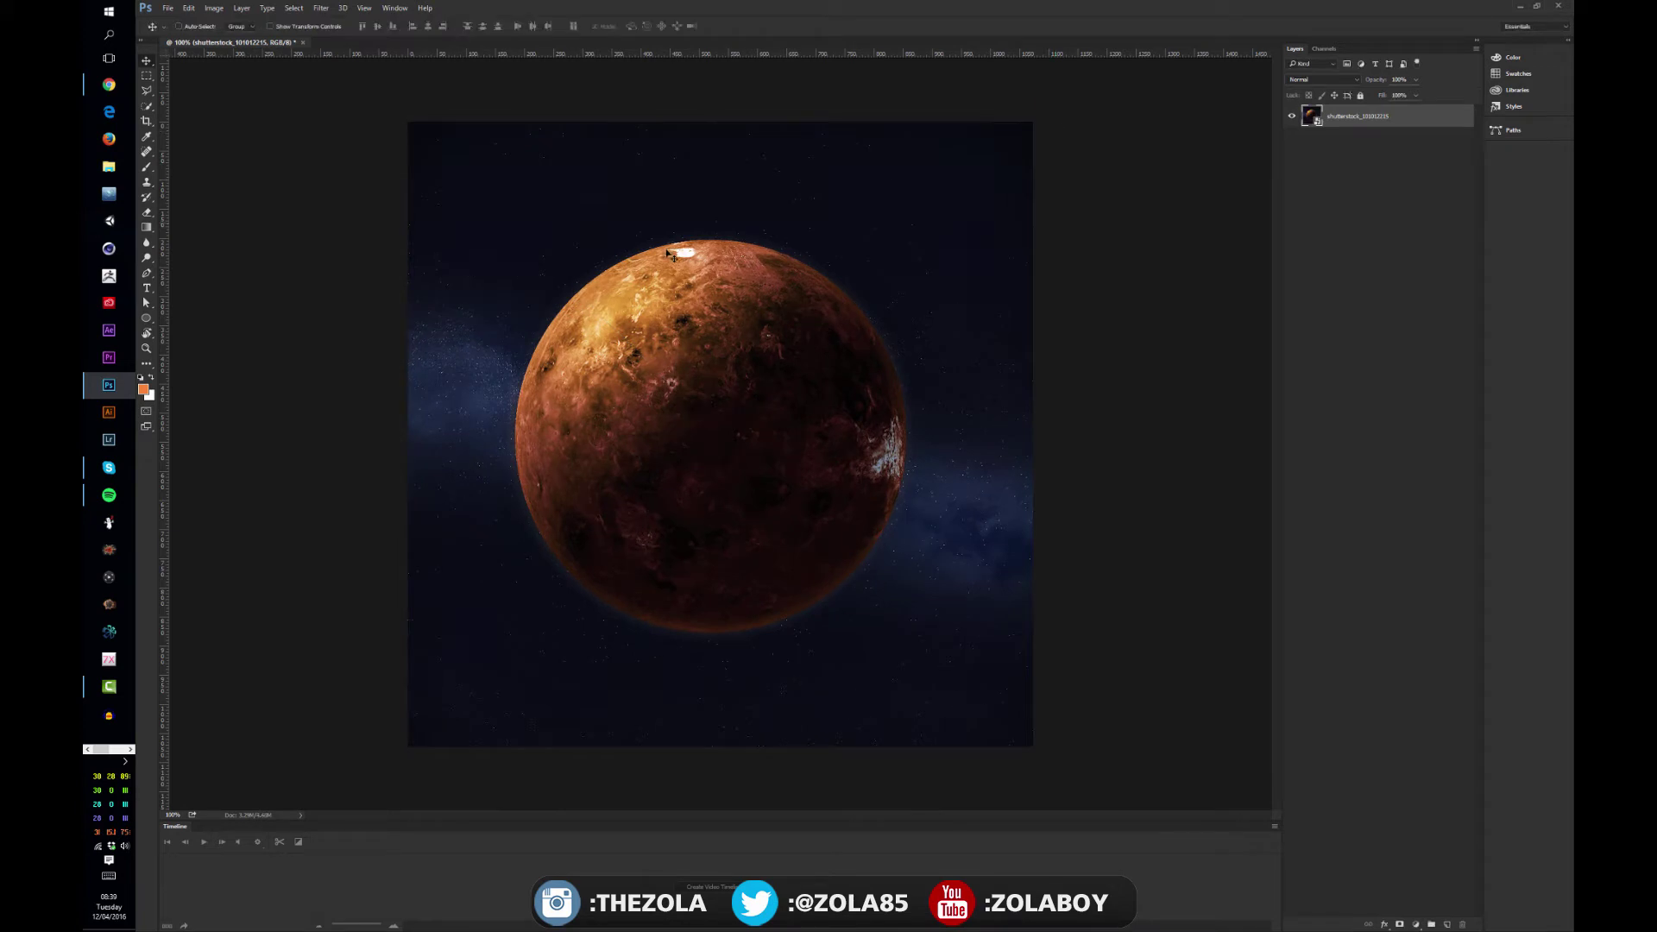
Rasterize the planet layer, test shrinking and re-enlarging it with Free Transform, then undo both
right_click(1407, 116)
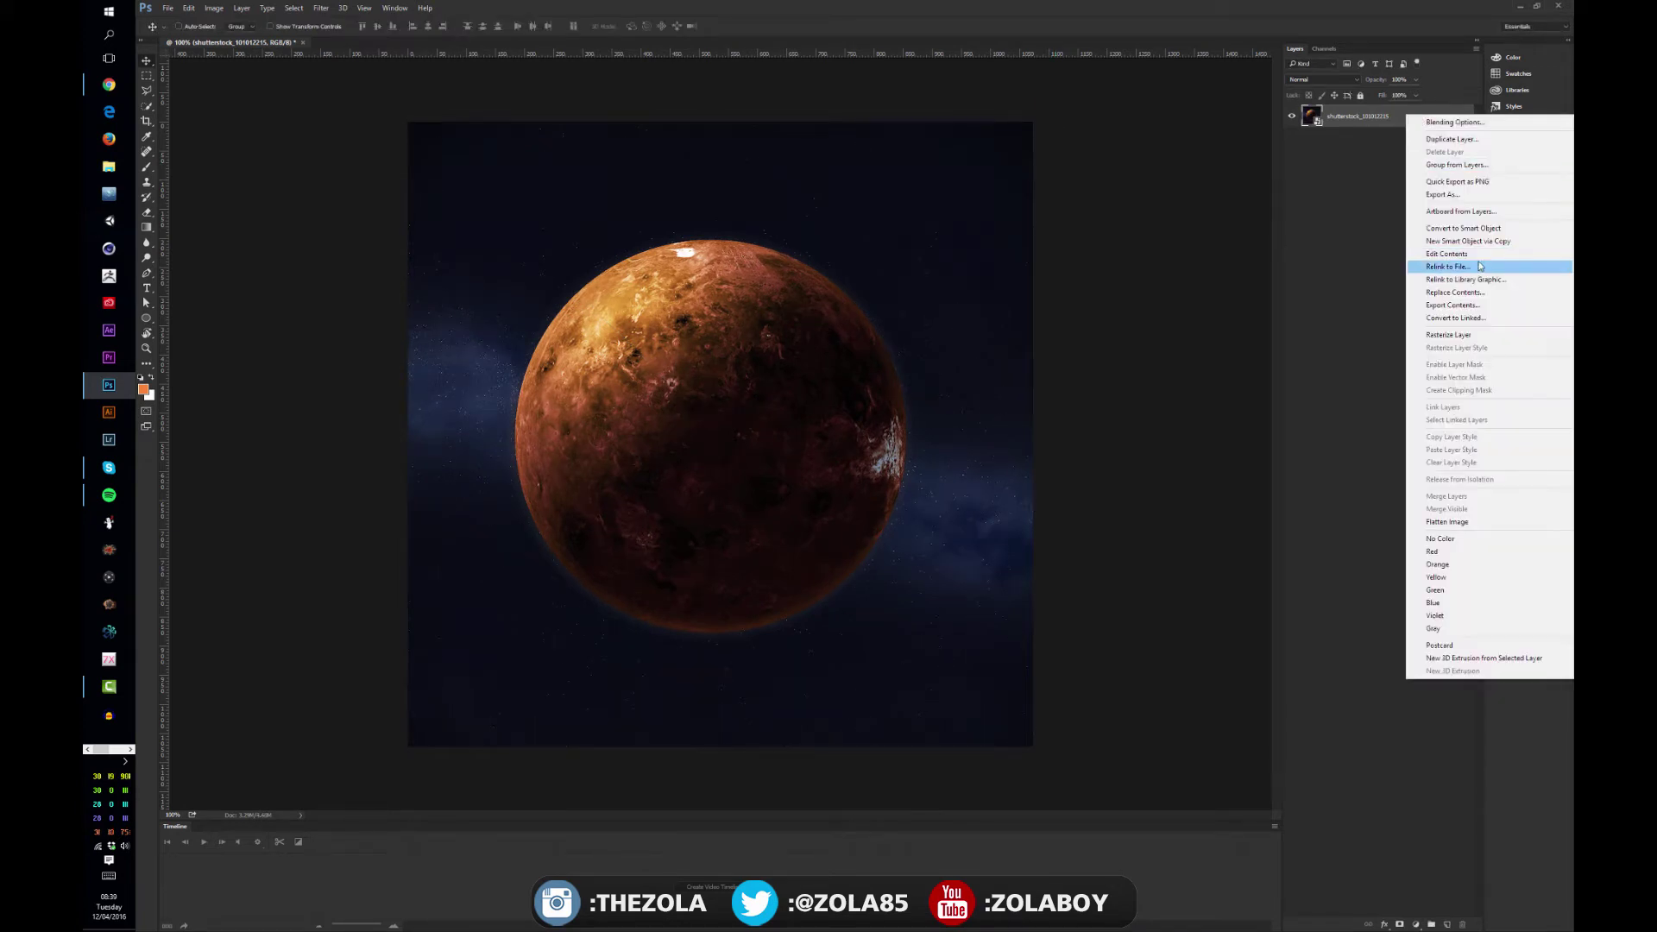
left_click(1458, 341)
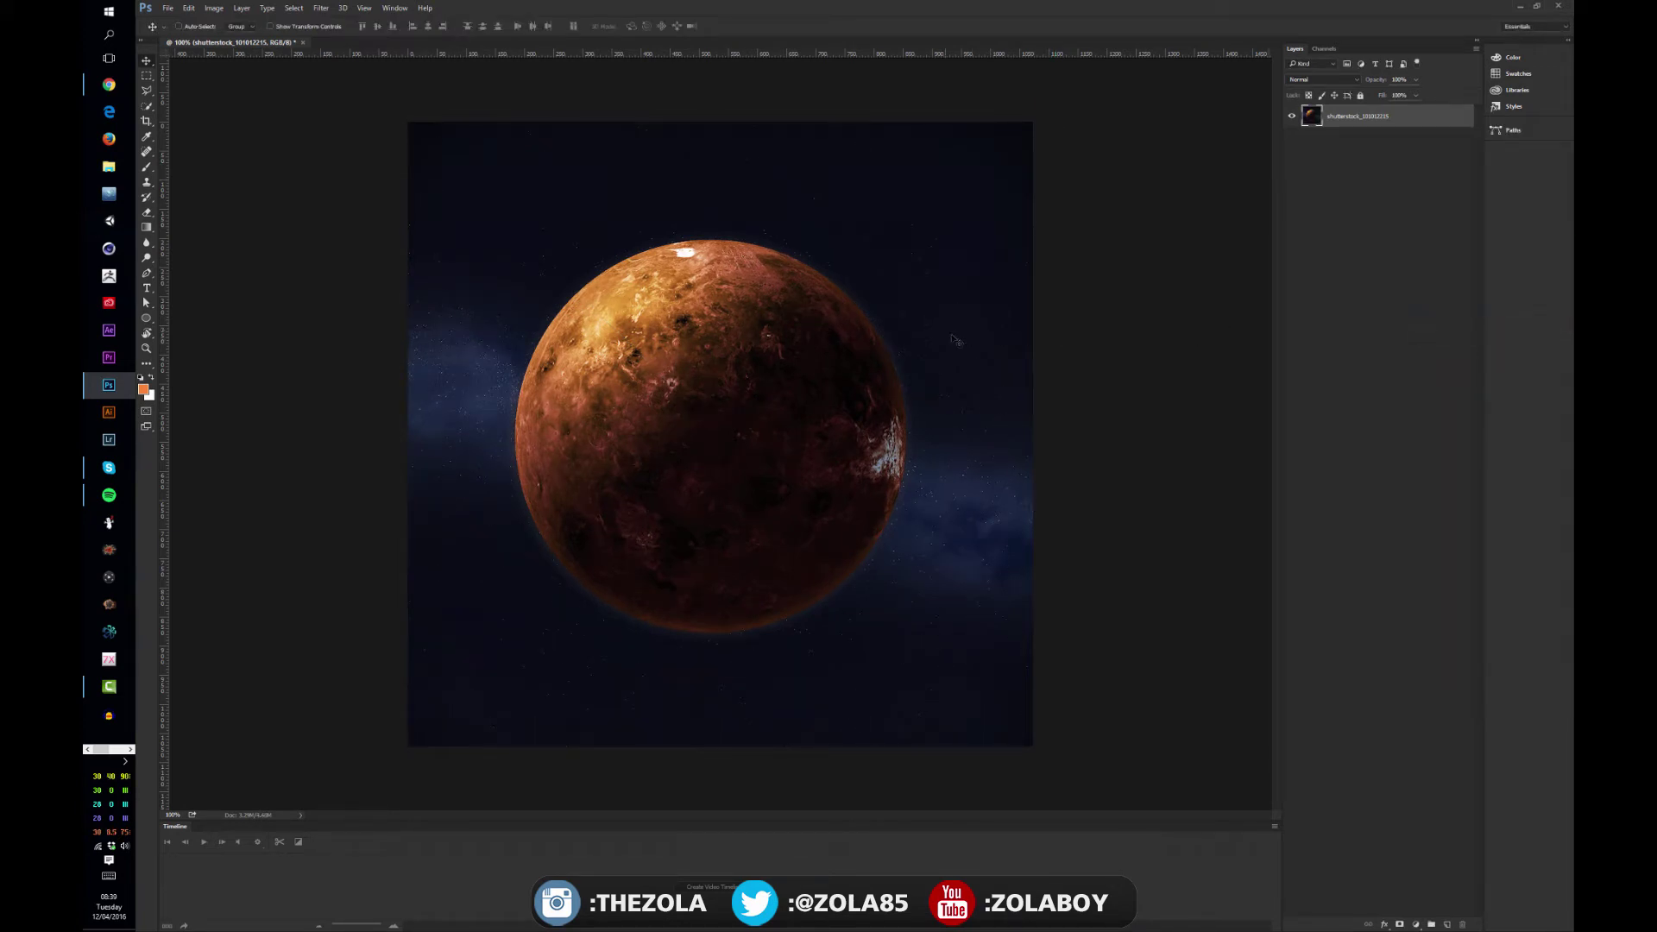
key("ctrl+t")
left_click_drag(1031, 135, 1070, 138)
key("Return")
key("ctrl+t")
key("Return")
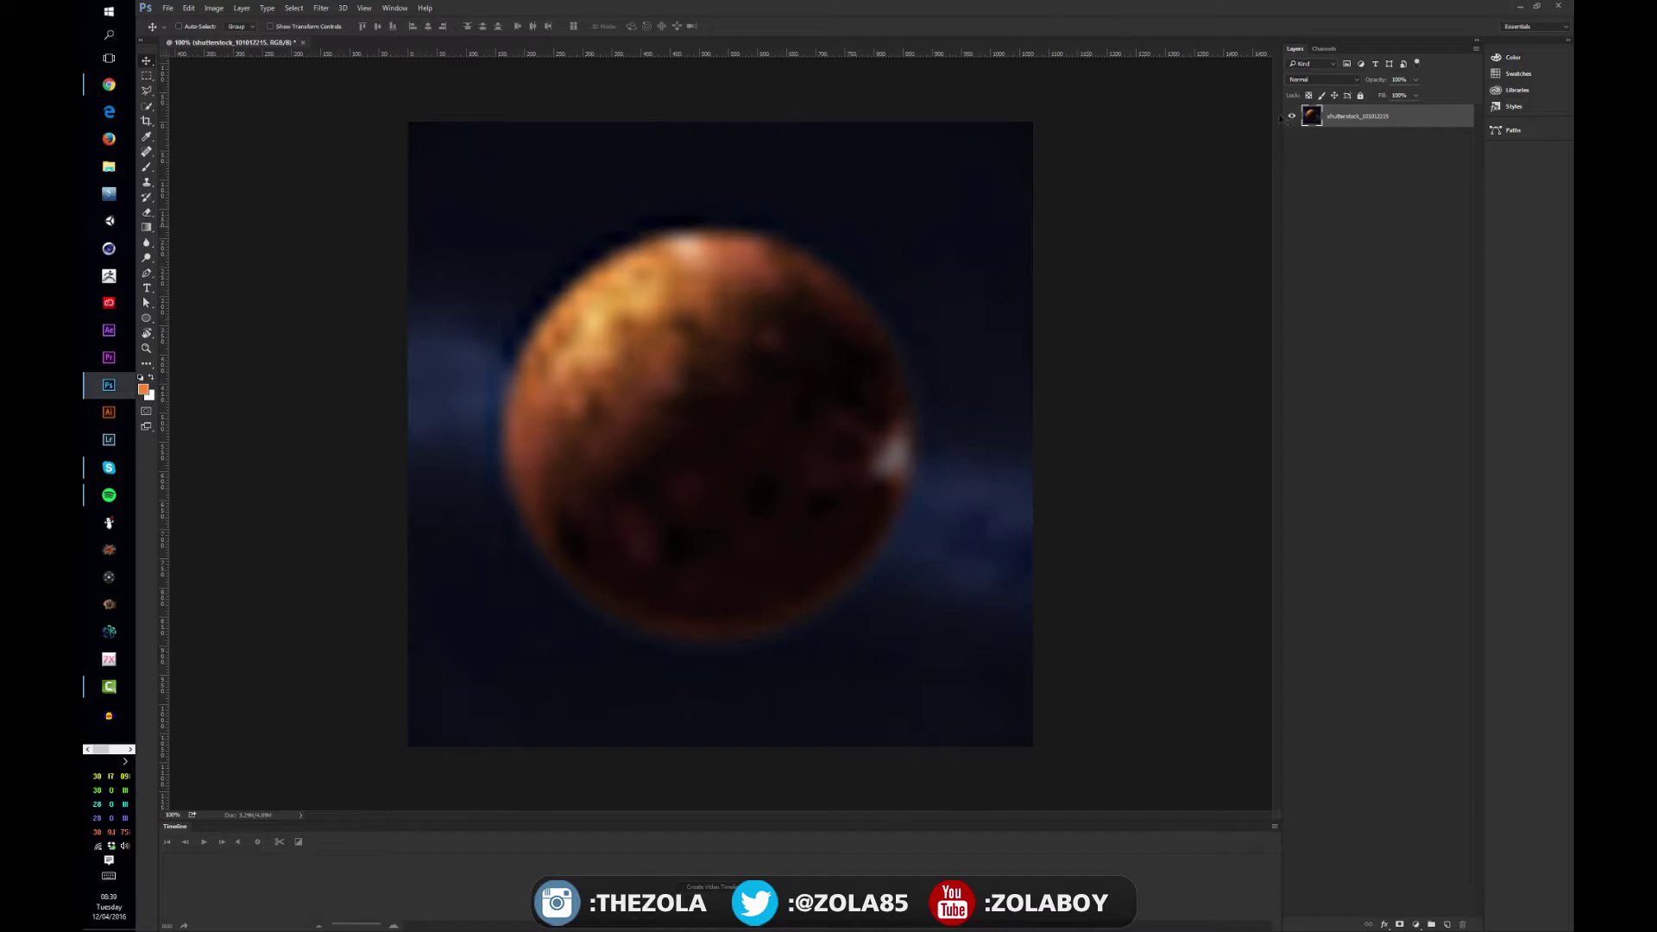
key("ctrl+alt+z")
key("ctrl+alt+z")
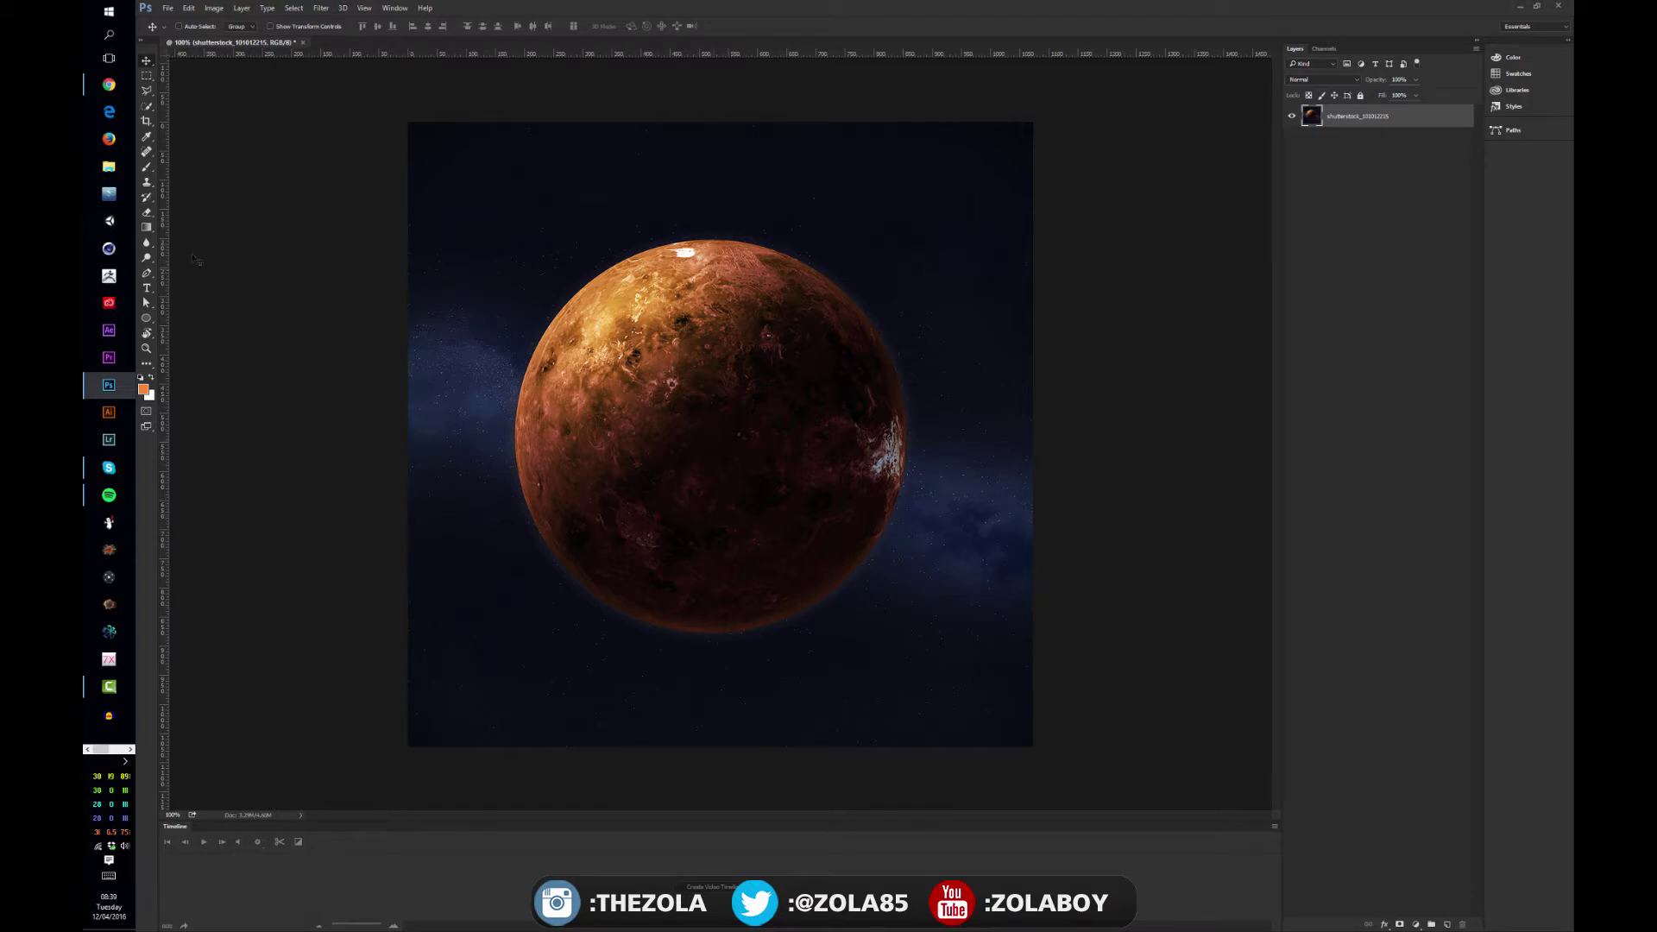
key("e")
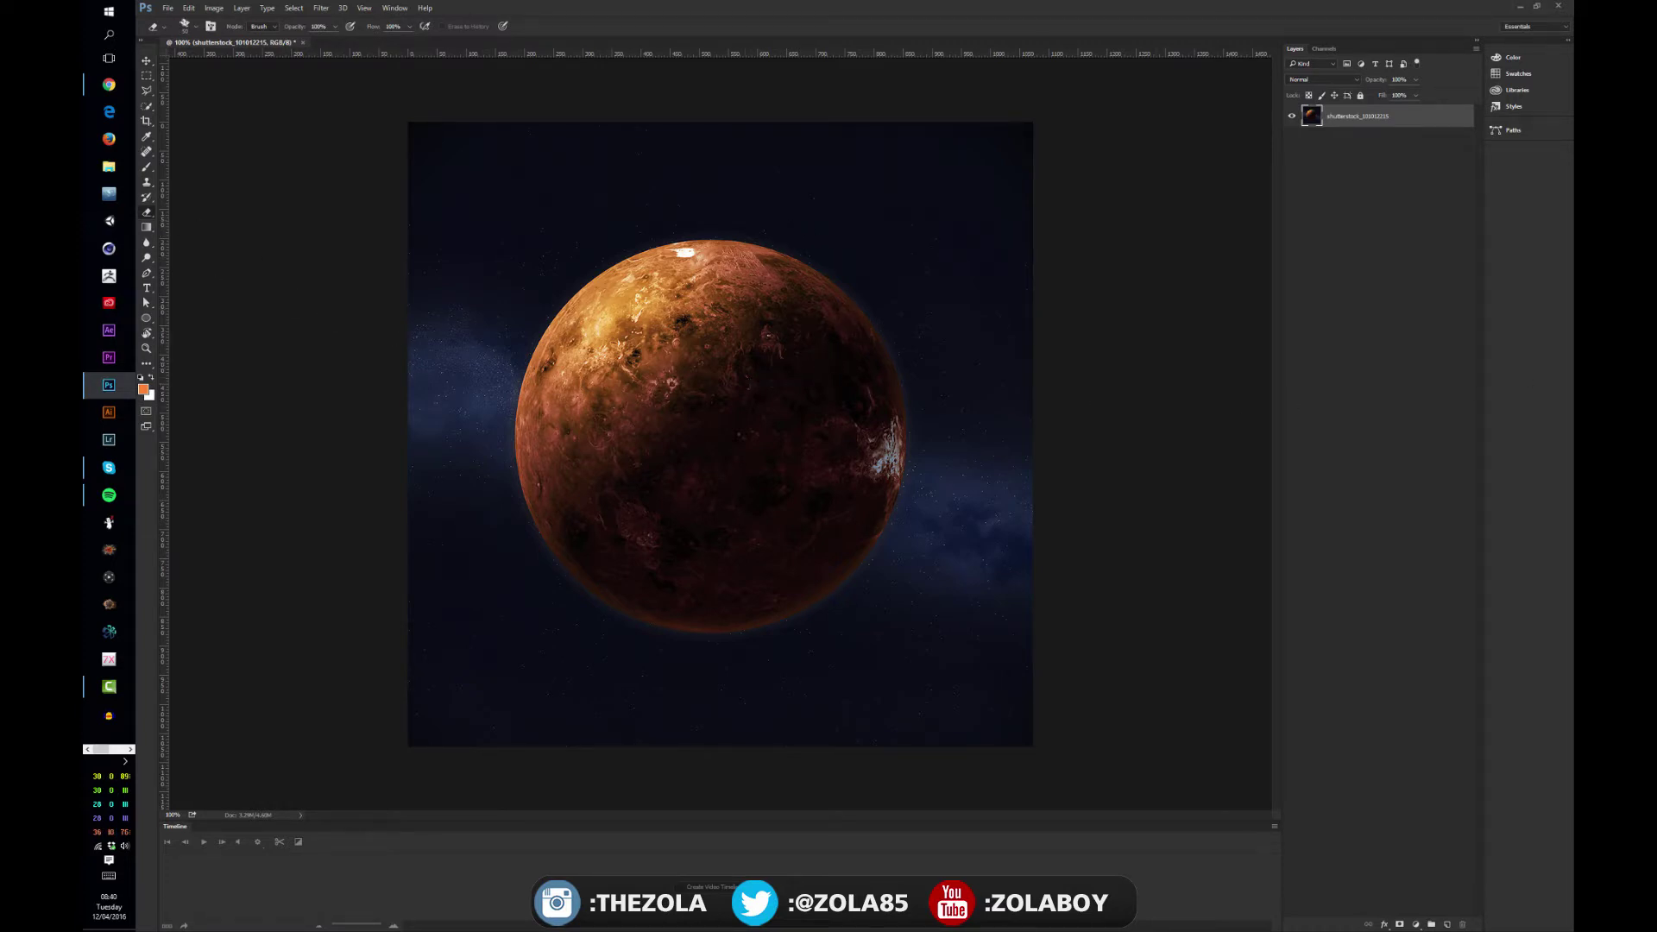
Erase several test strokes across the planet, its left edge and the top-left corner
key("F5")
left_click_drag(1059, 174, 1271, 156)
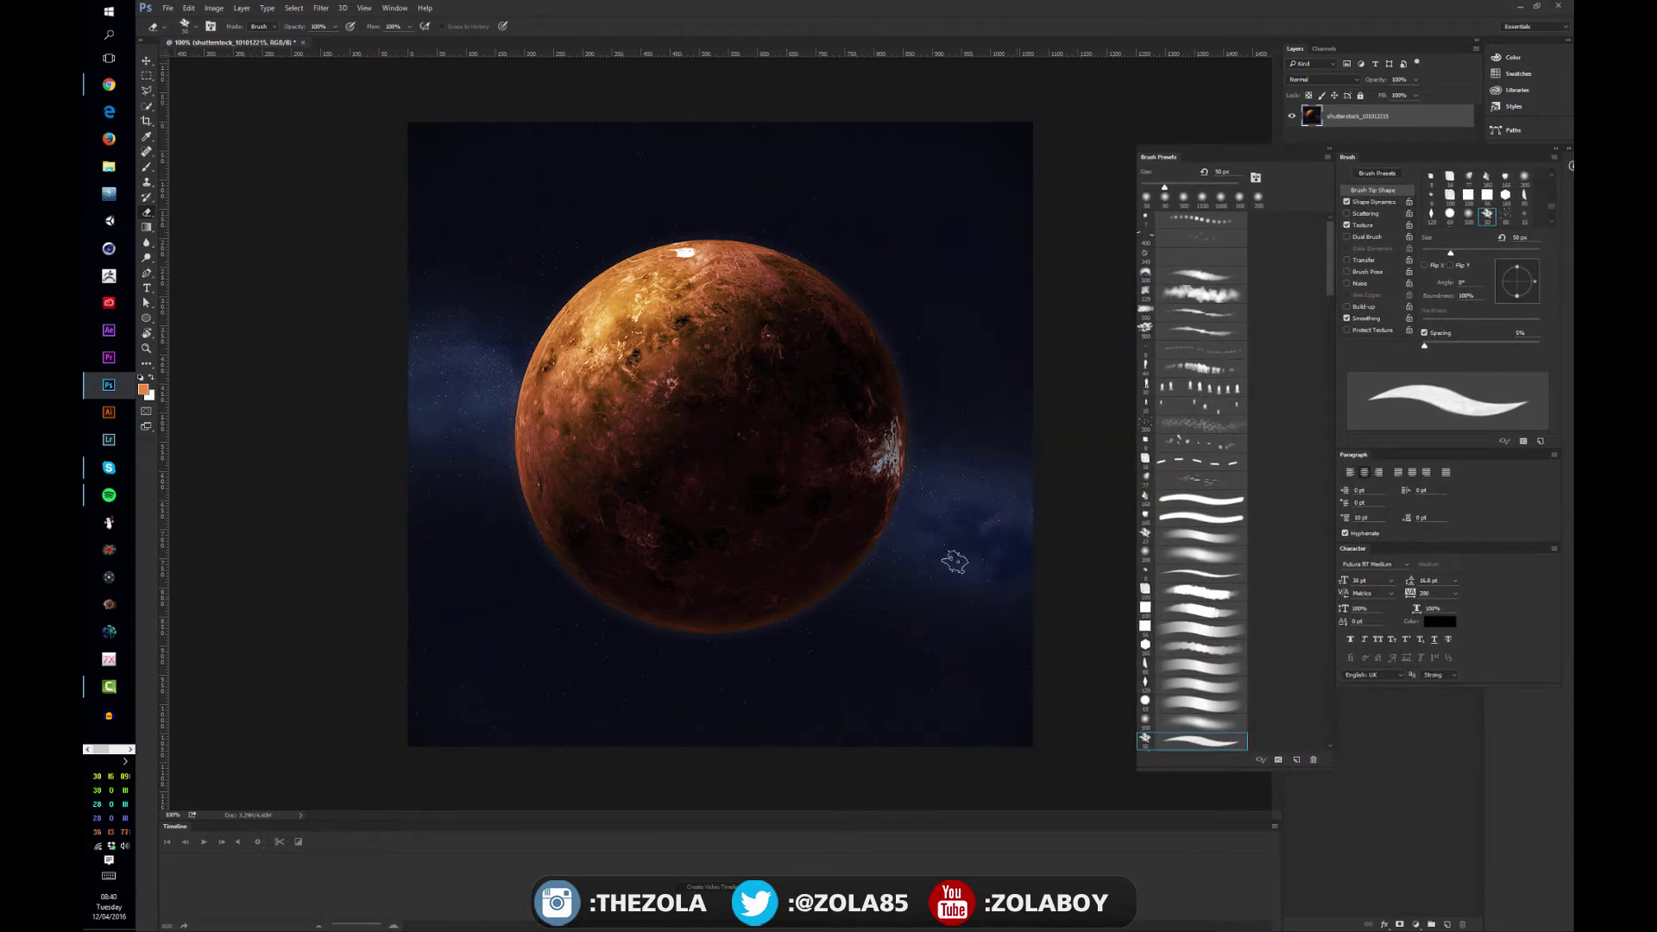
mouse_move(574, 402)
left_mouse_down()
mouse_move(671, 349)
mouse_move(962, 355)
left_mouse_up()
mouse_move(856, 422)
left_mouse_down()
mouse_move(949, 570)
mouse_move(884, 710)
left_mouse_up()
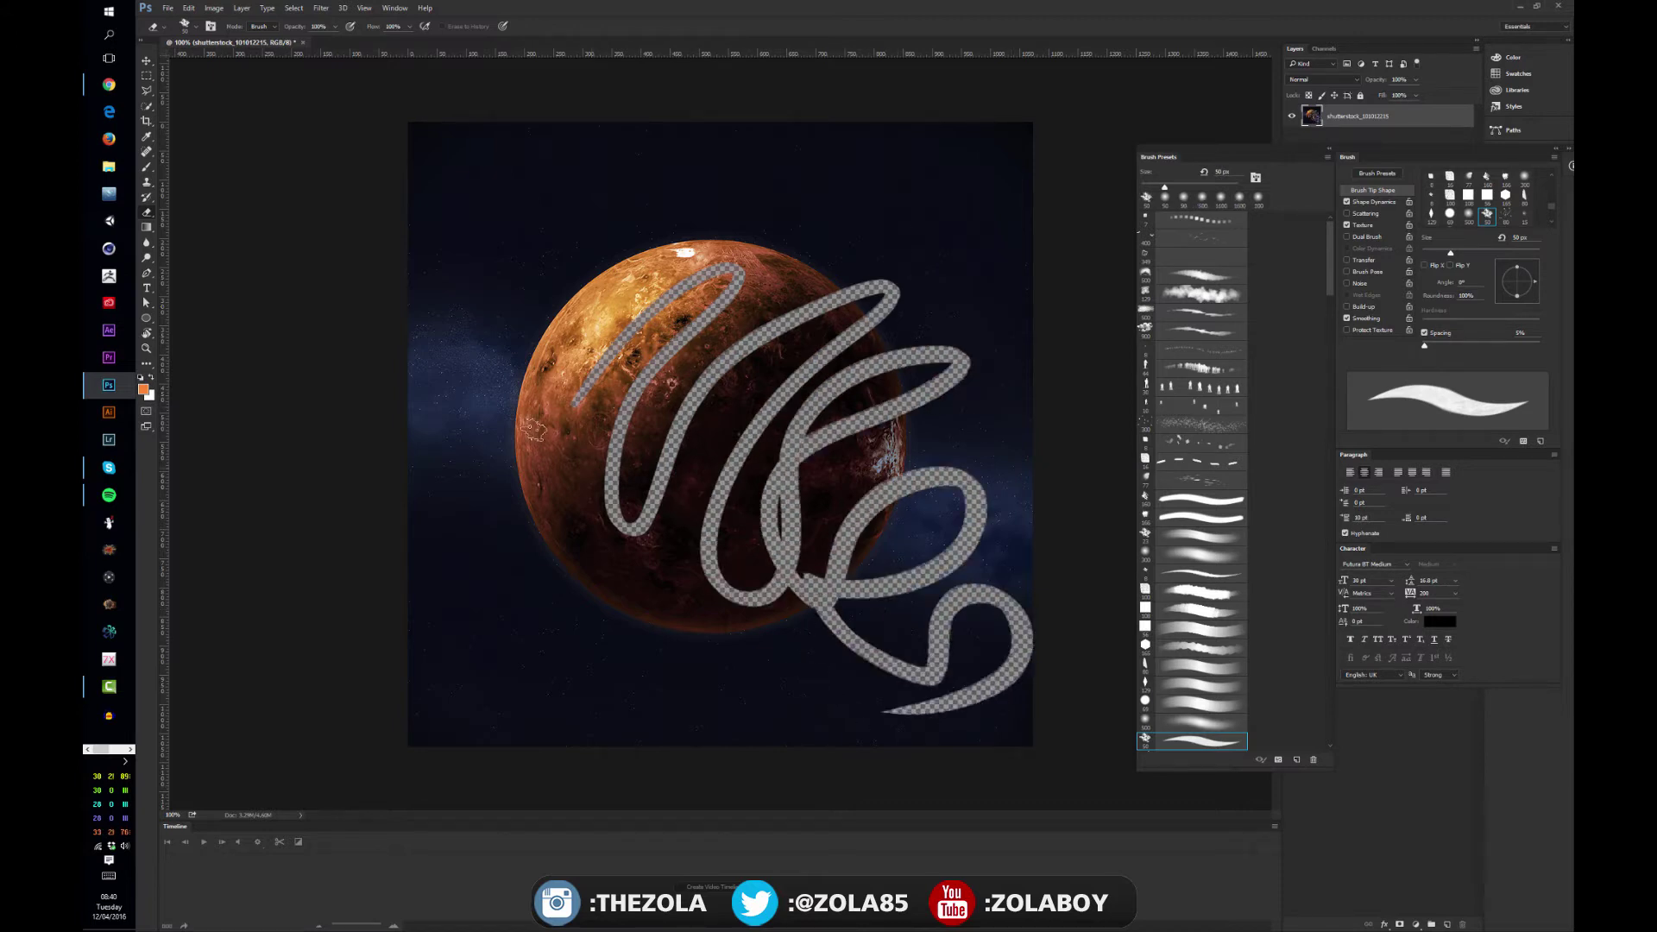
mouse_move(421, 324)
left_mouse_down()
mouse_move(475, 152)
mouse_move(608, 256)
mouse_move(587, 371)
left_mouse_up()
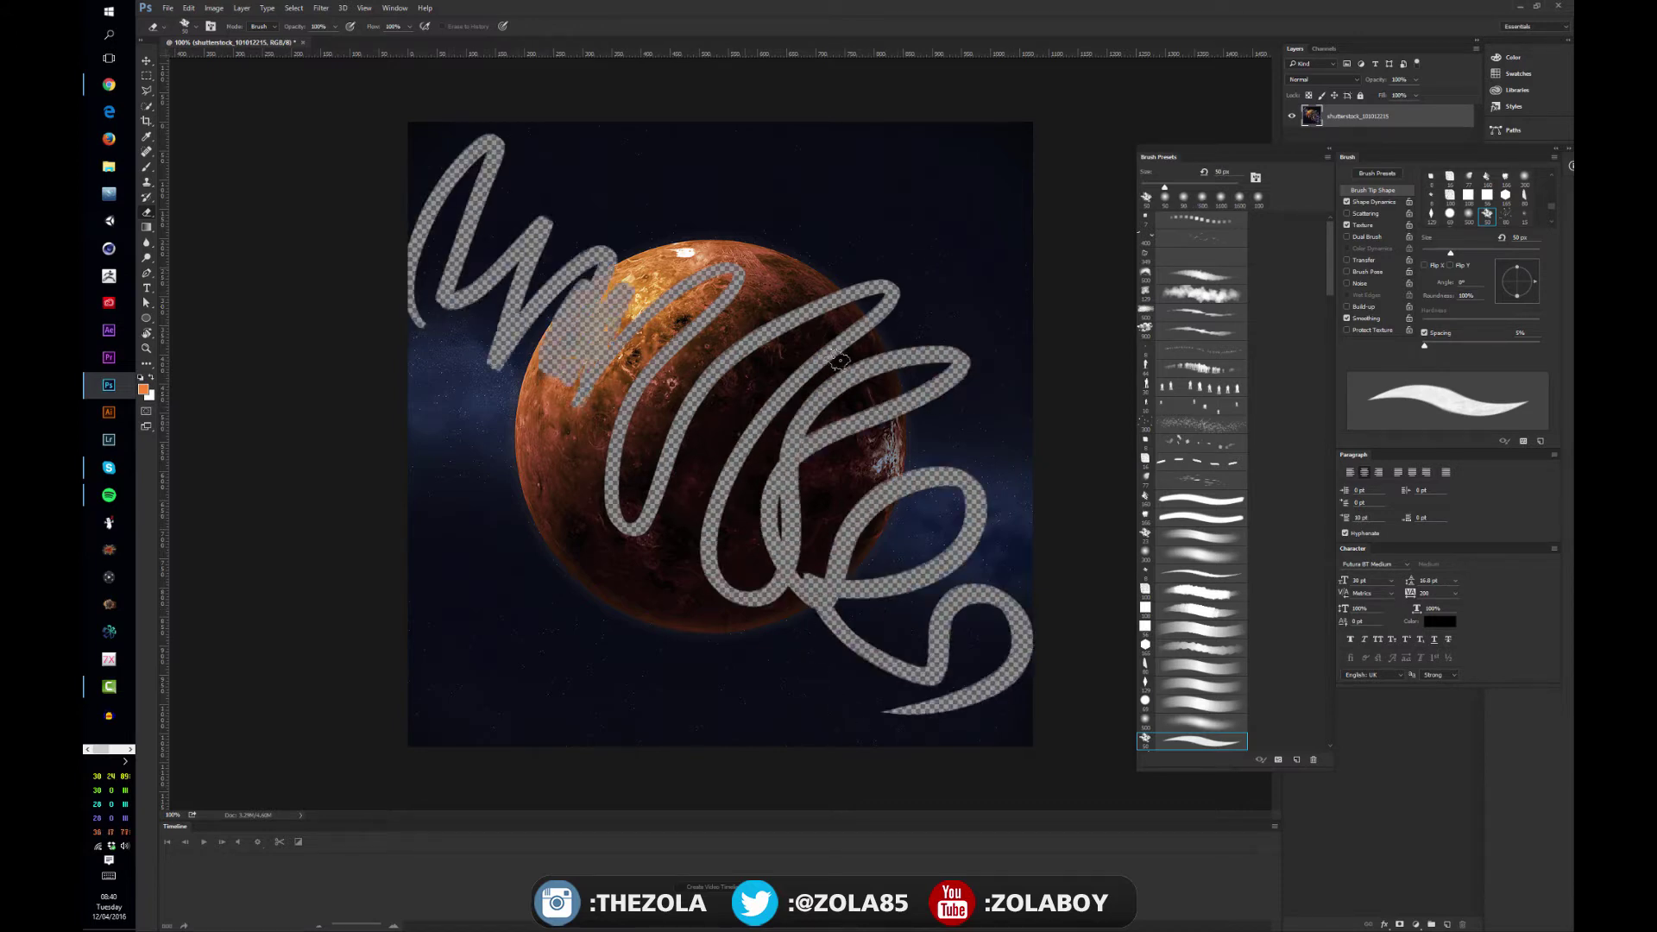
key("F5")
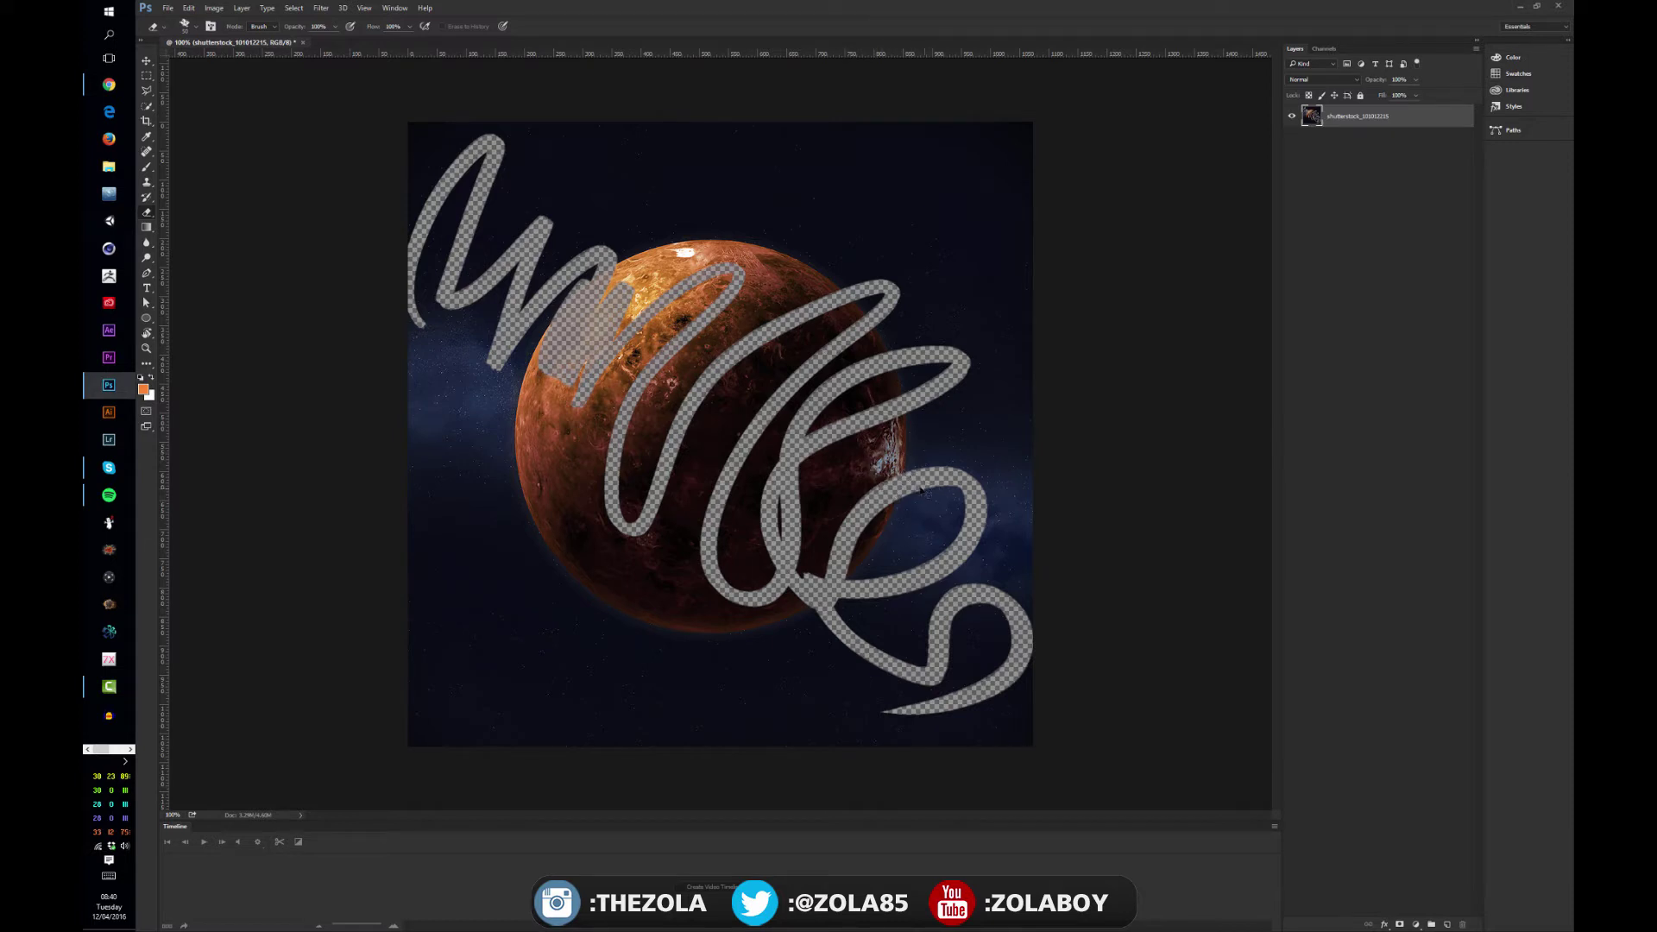
key("ctrl+alt")
mouse_move(566, 312)
left_mouse_down()
mouse_move(503, 388)
mouse_move(516, 262)
mouse_move(502, 229)
mouse_move(423, 208)
mouse_move(442, 163)
left_mouse_up()
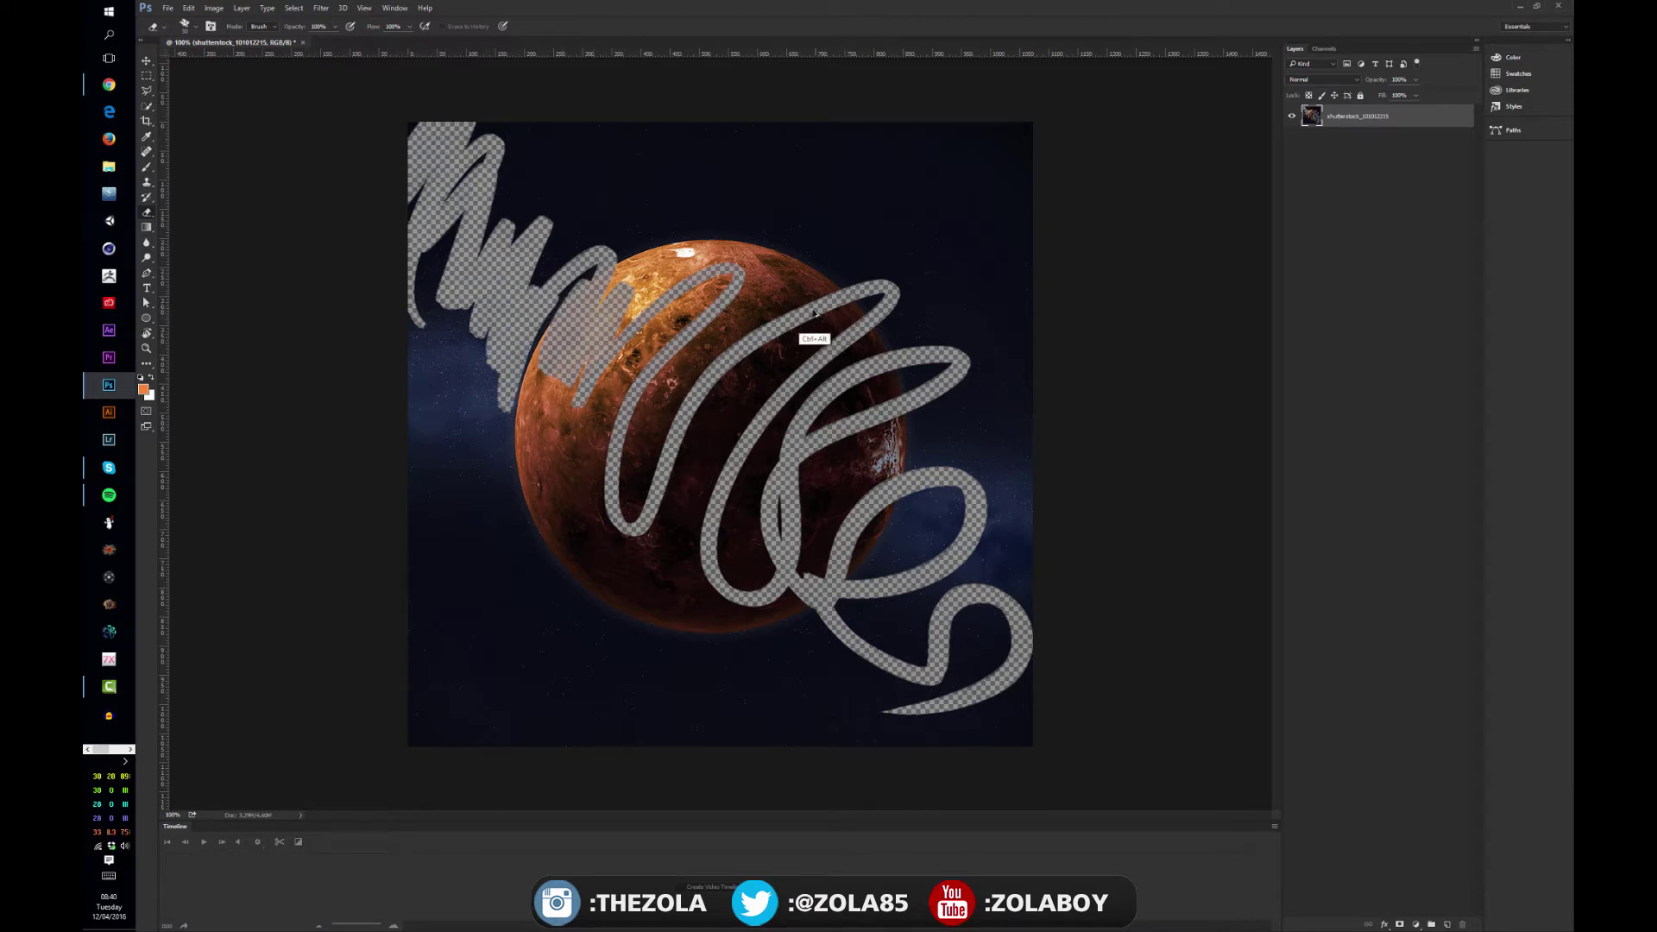
Step back through the history until every eraser stroke is undone and the planet is intact
key("ctrl+alt+z")
key("ctrl+alt+z")
key("ctrl+alt+z")
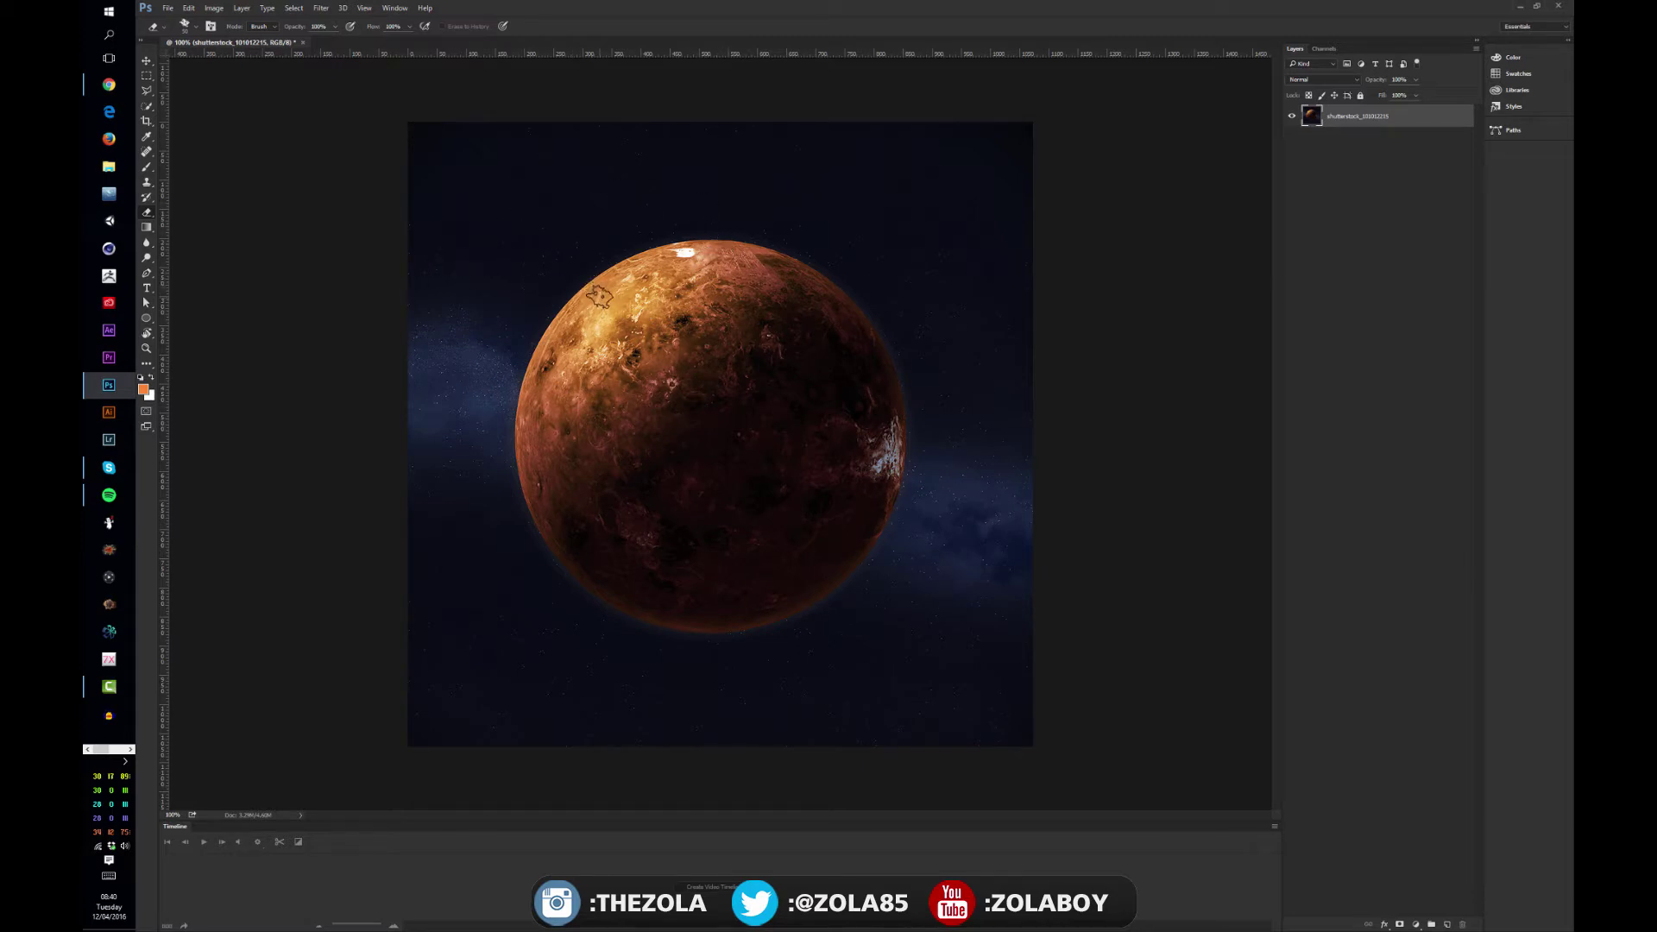
key("ctrl+alt")
key("ctrl+shift+z")
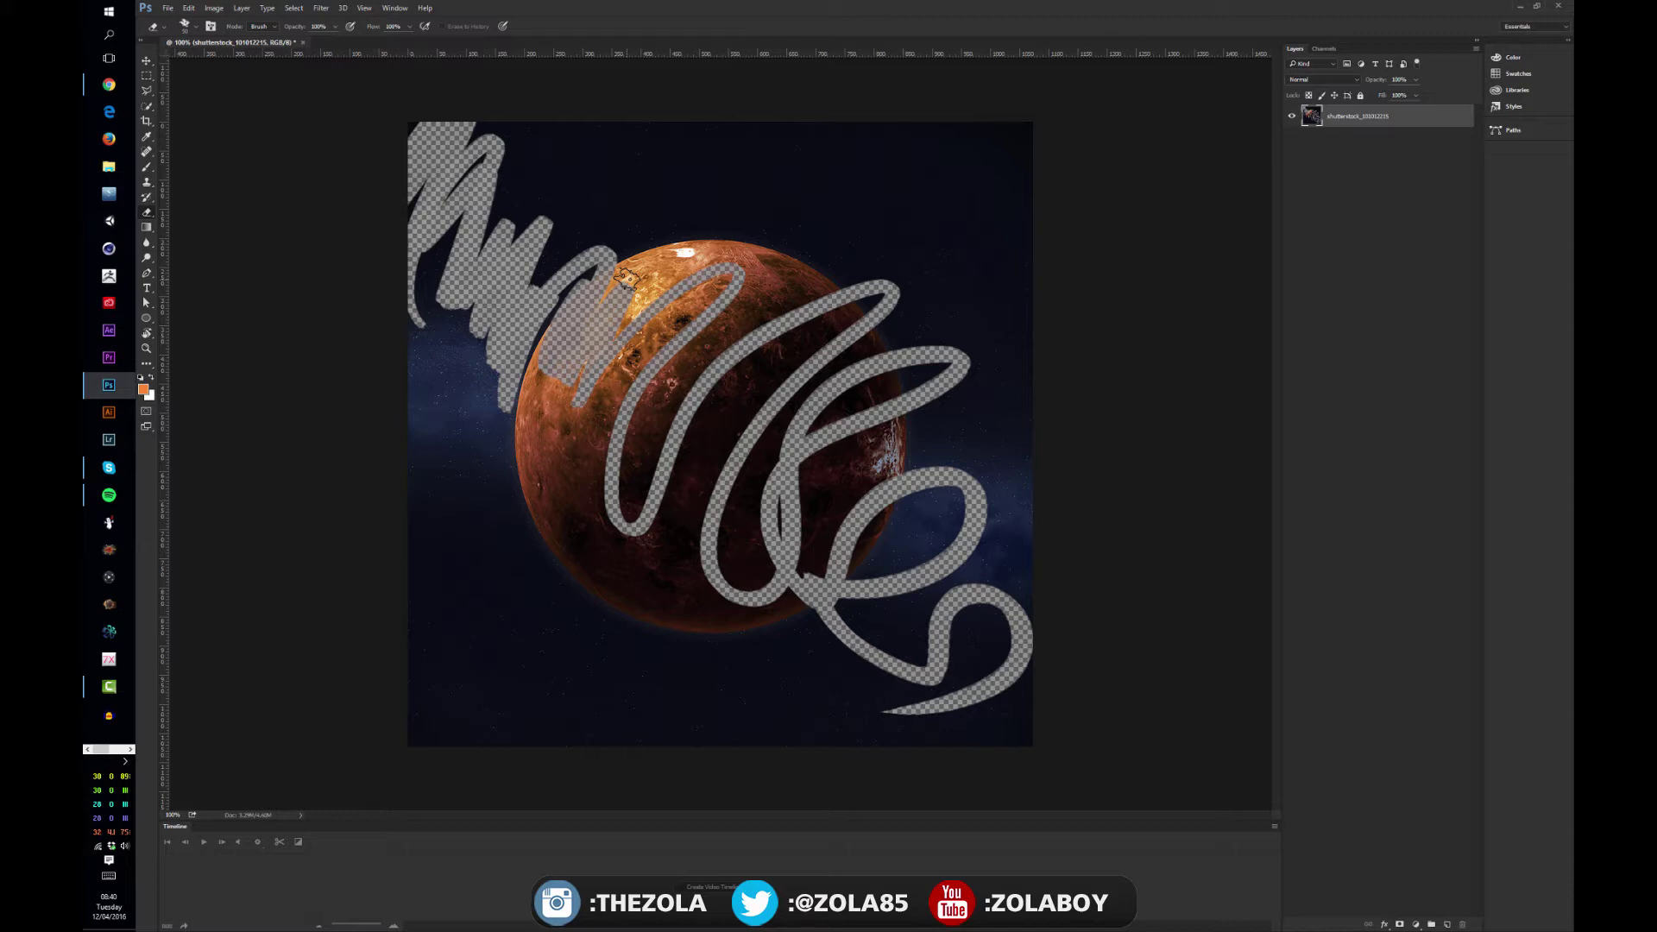
key("ctrl+alt+z")
key("ctrl+alt+z")
key("ctrl+alt+z")
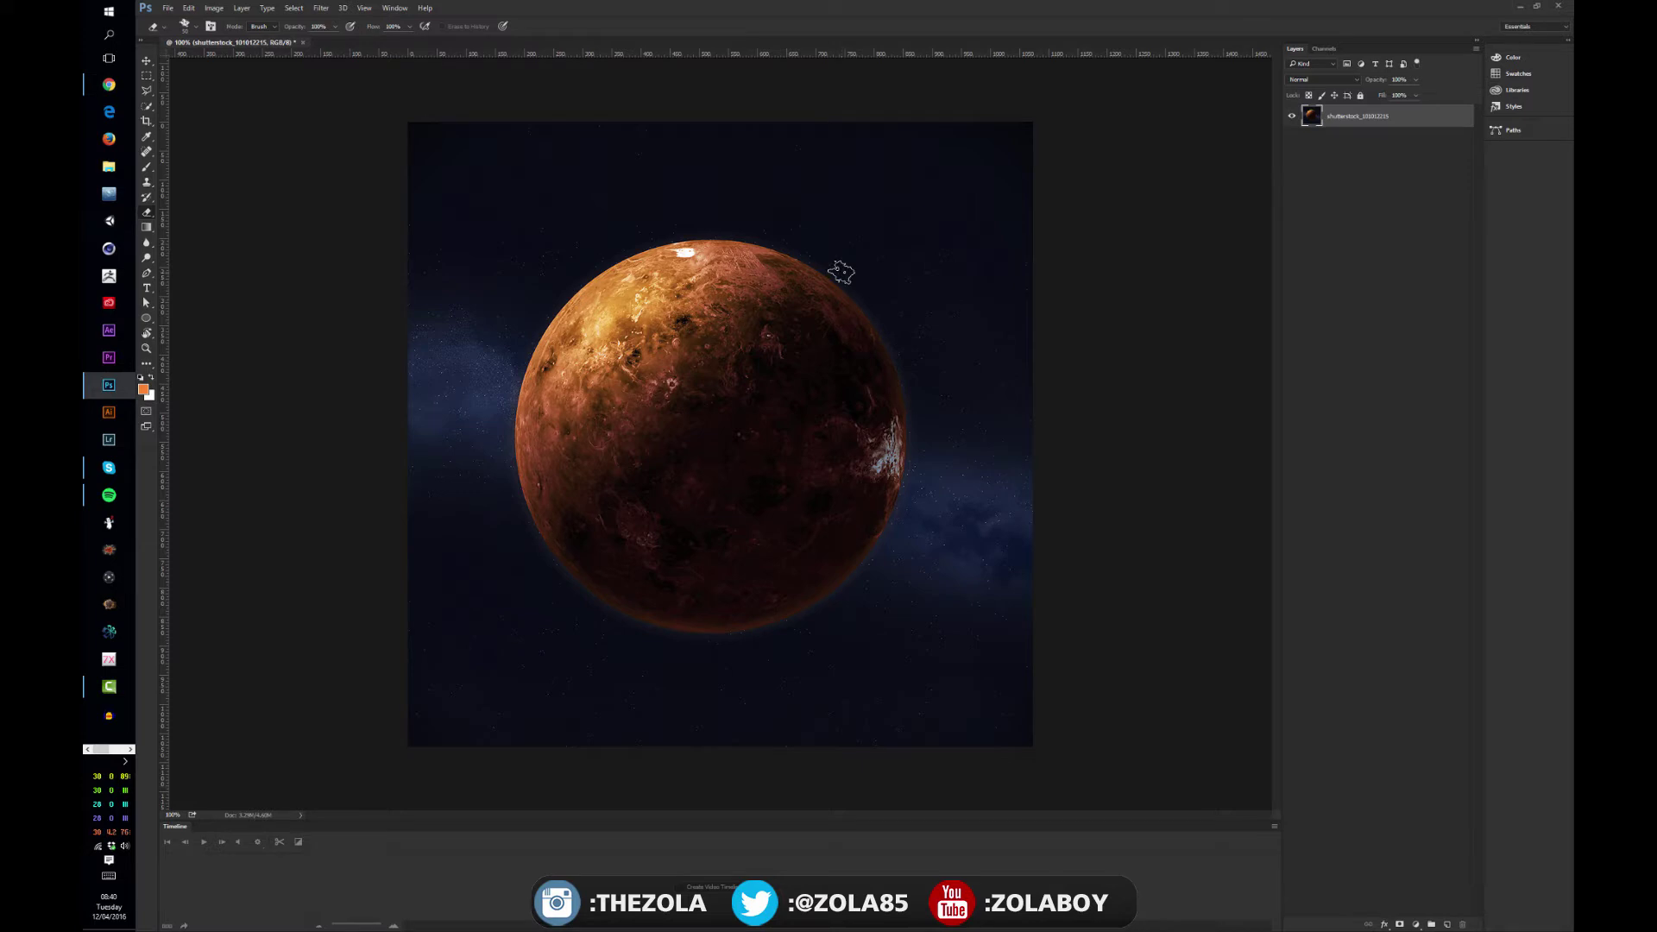
Attach a white layer mask to the planet layer from the Layers panel
left_click(1400, 924)
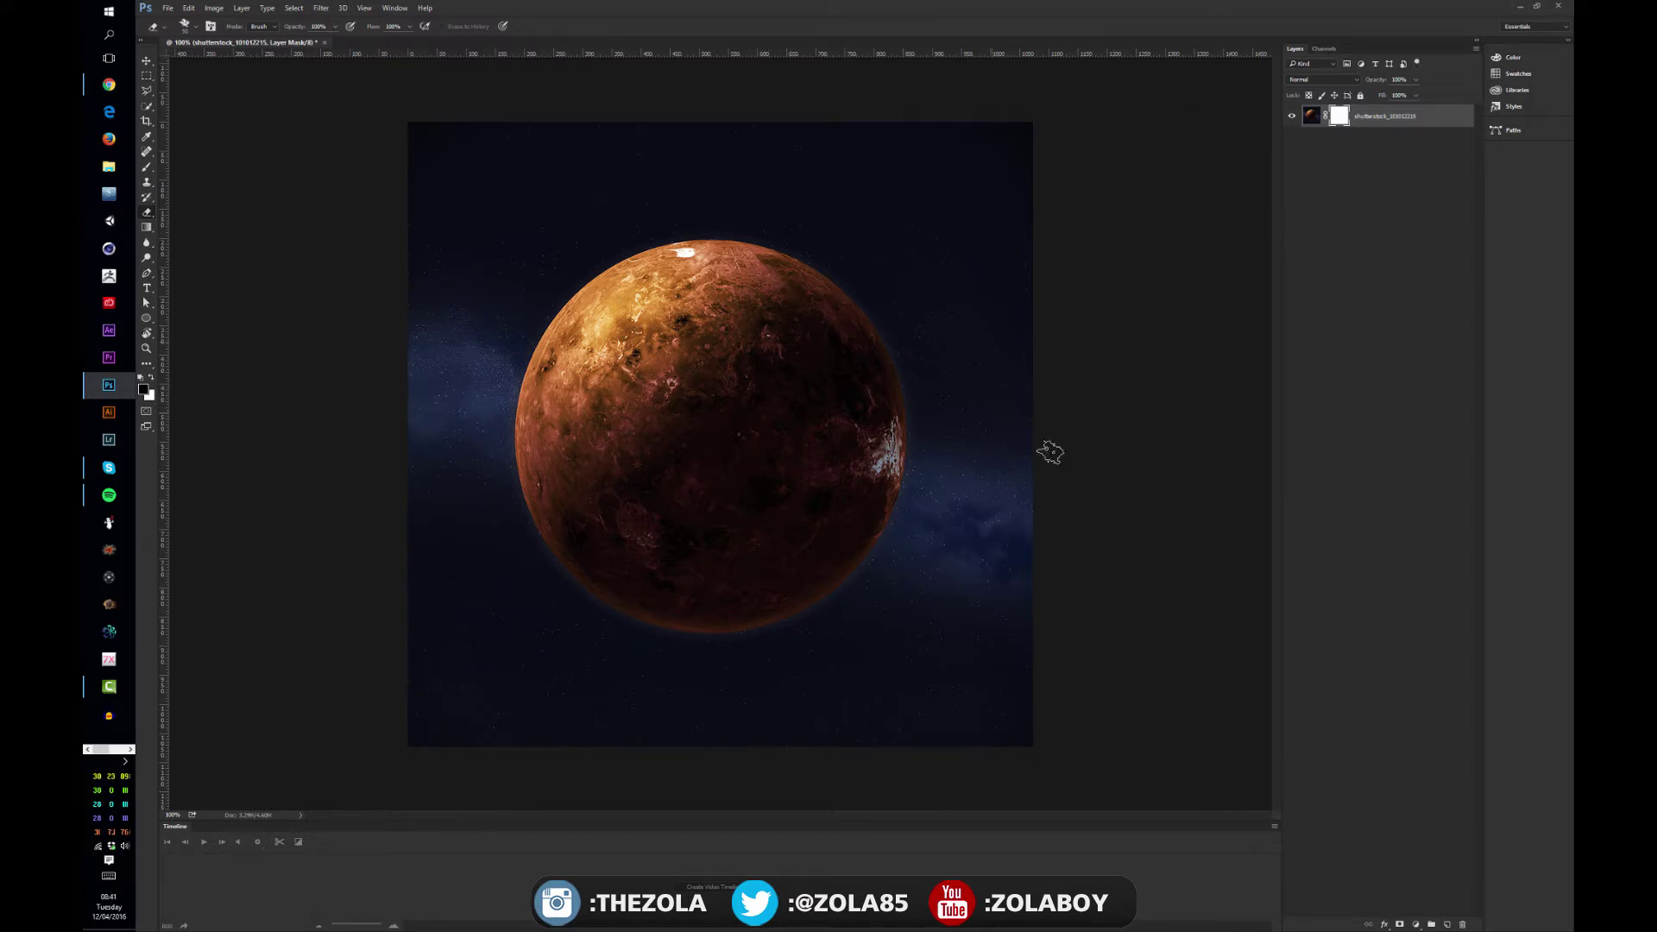
key("b")
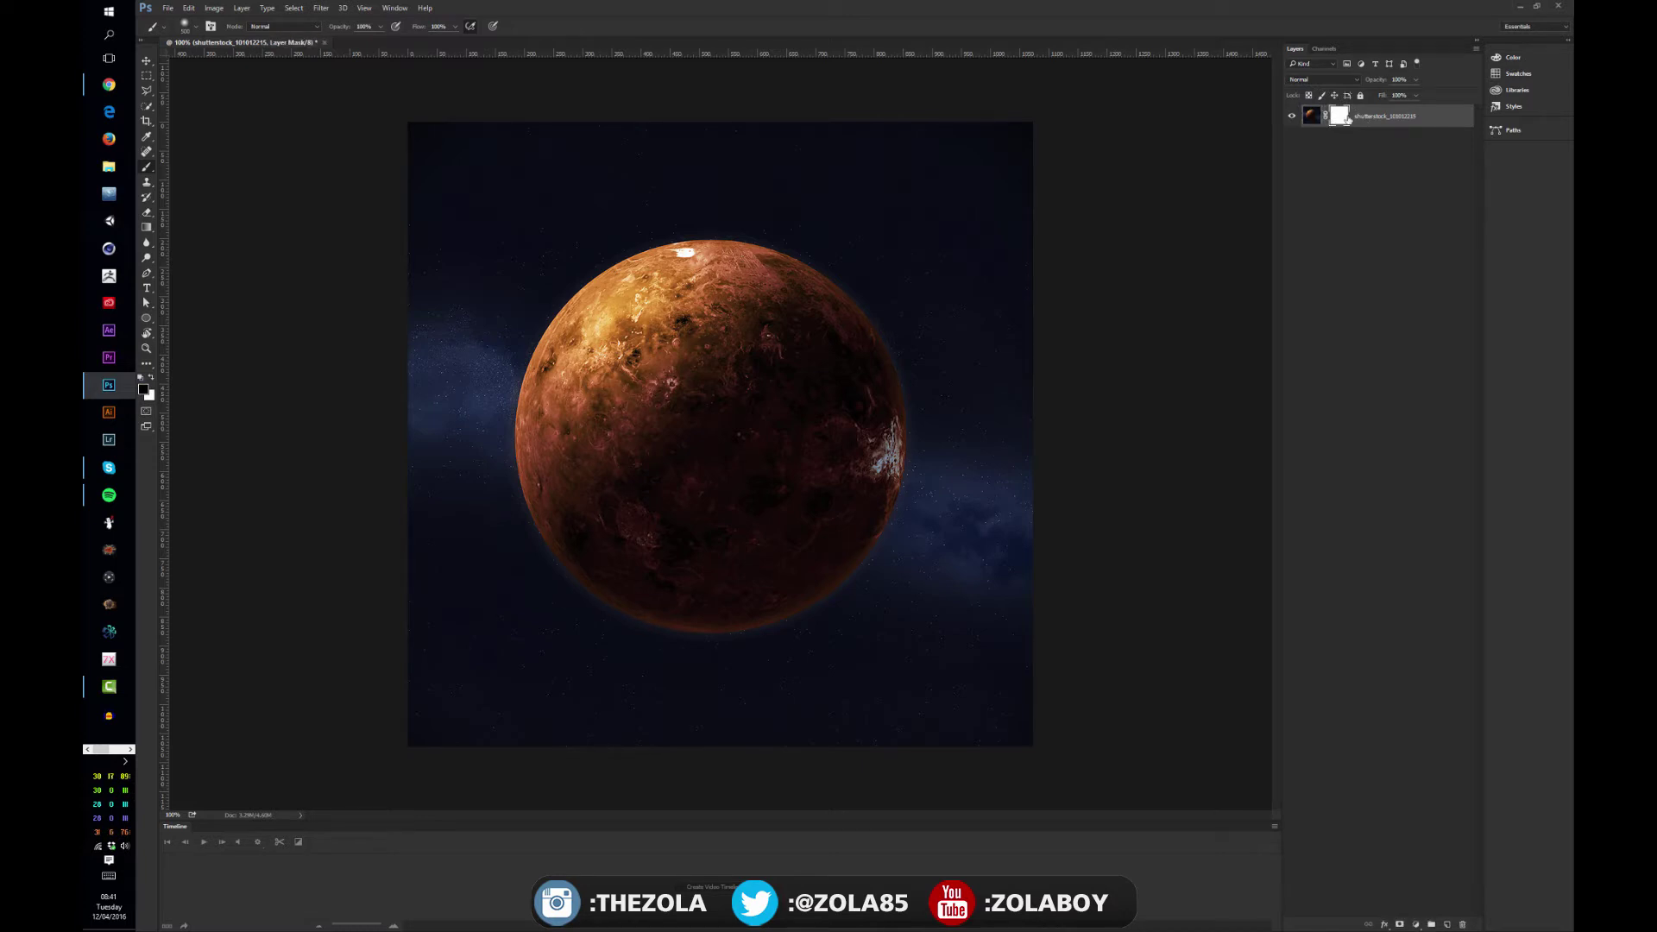
Create a new Layer 1 filled with white, test moving it, and undo the move
key("ctrl+shift+alt+n")
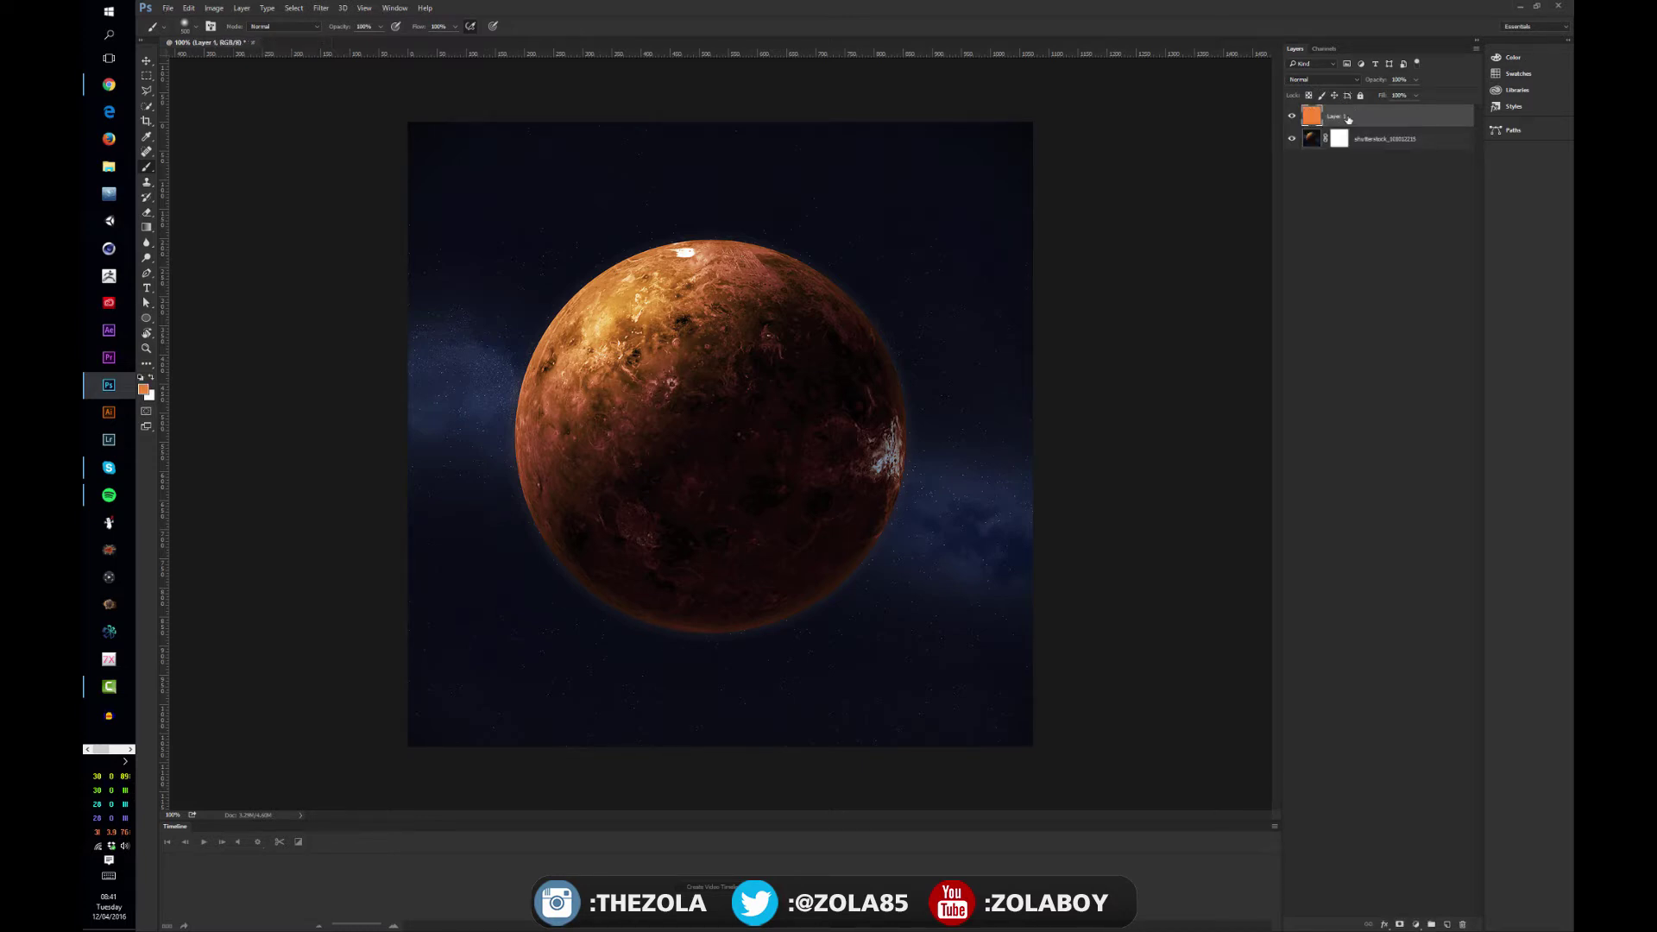
key("alt+BackSpace")
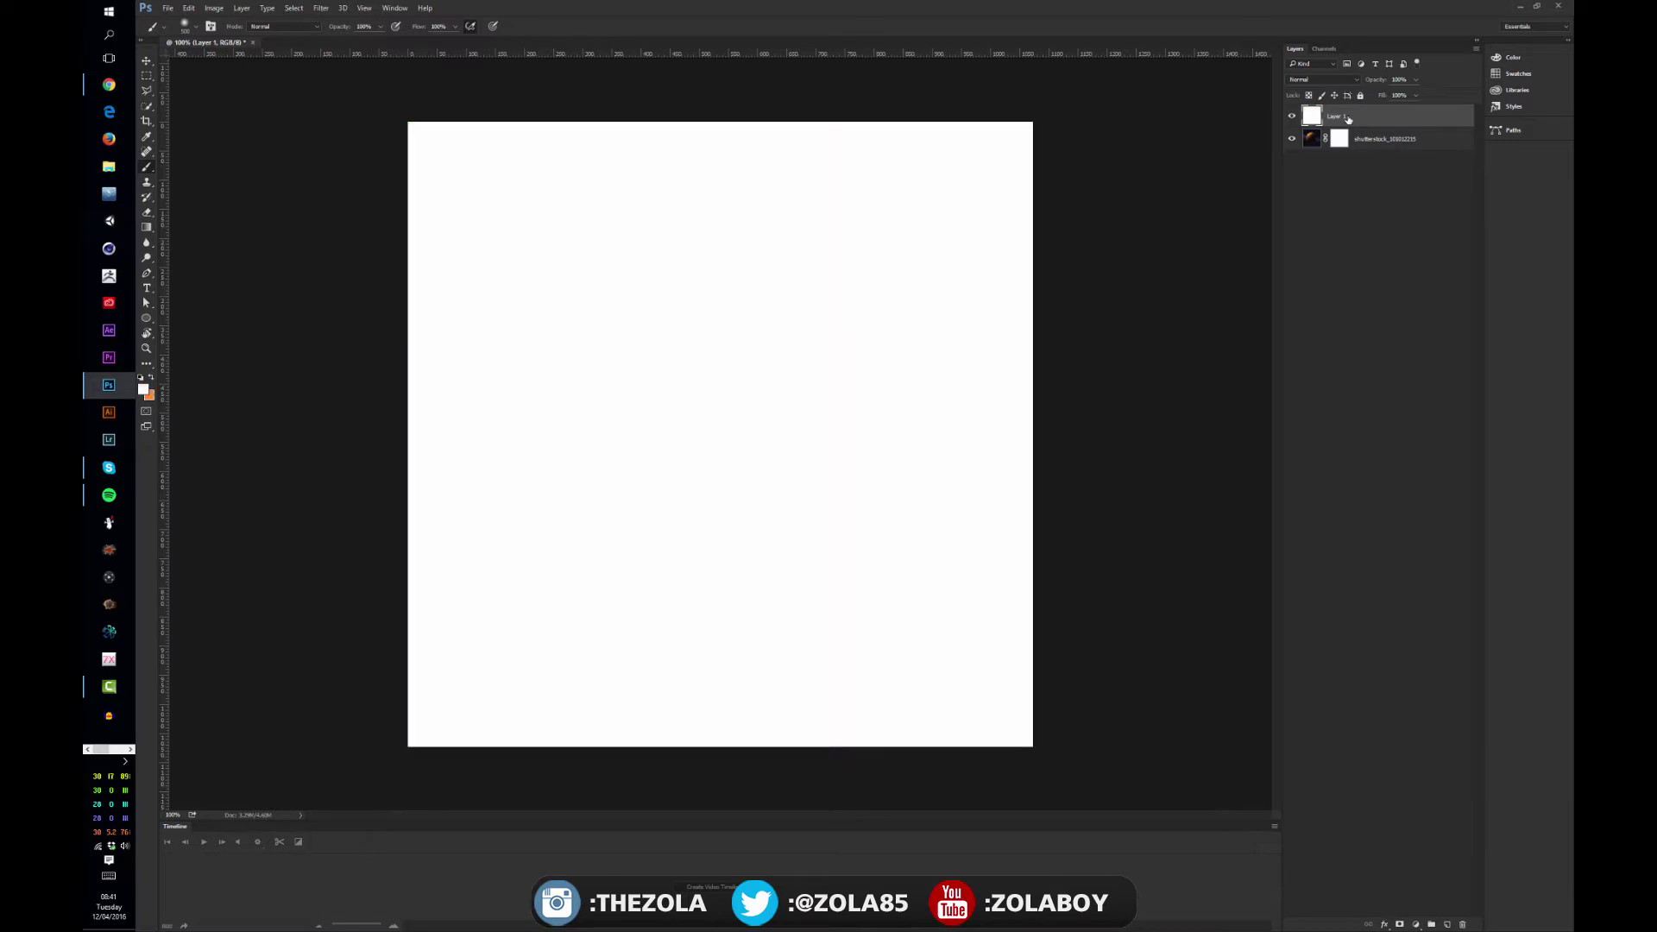
key("ctrl")
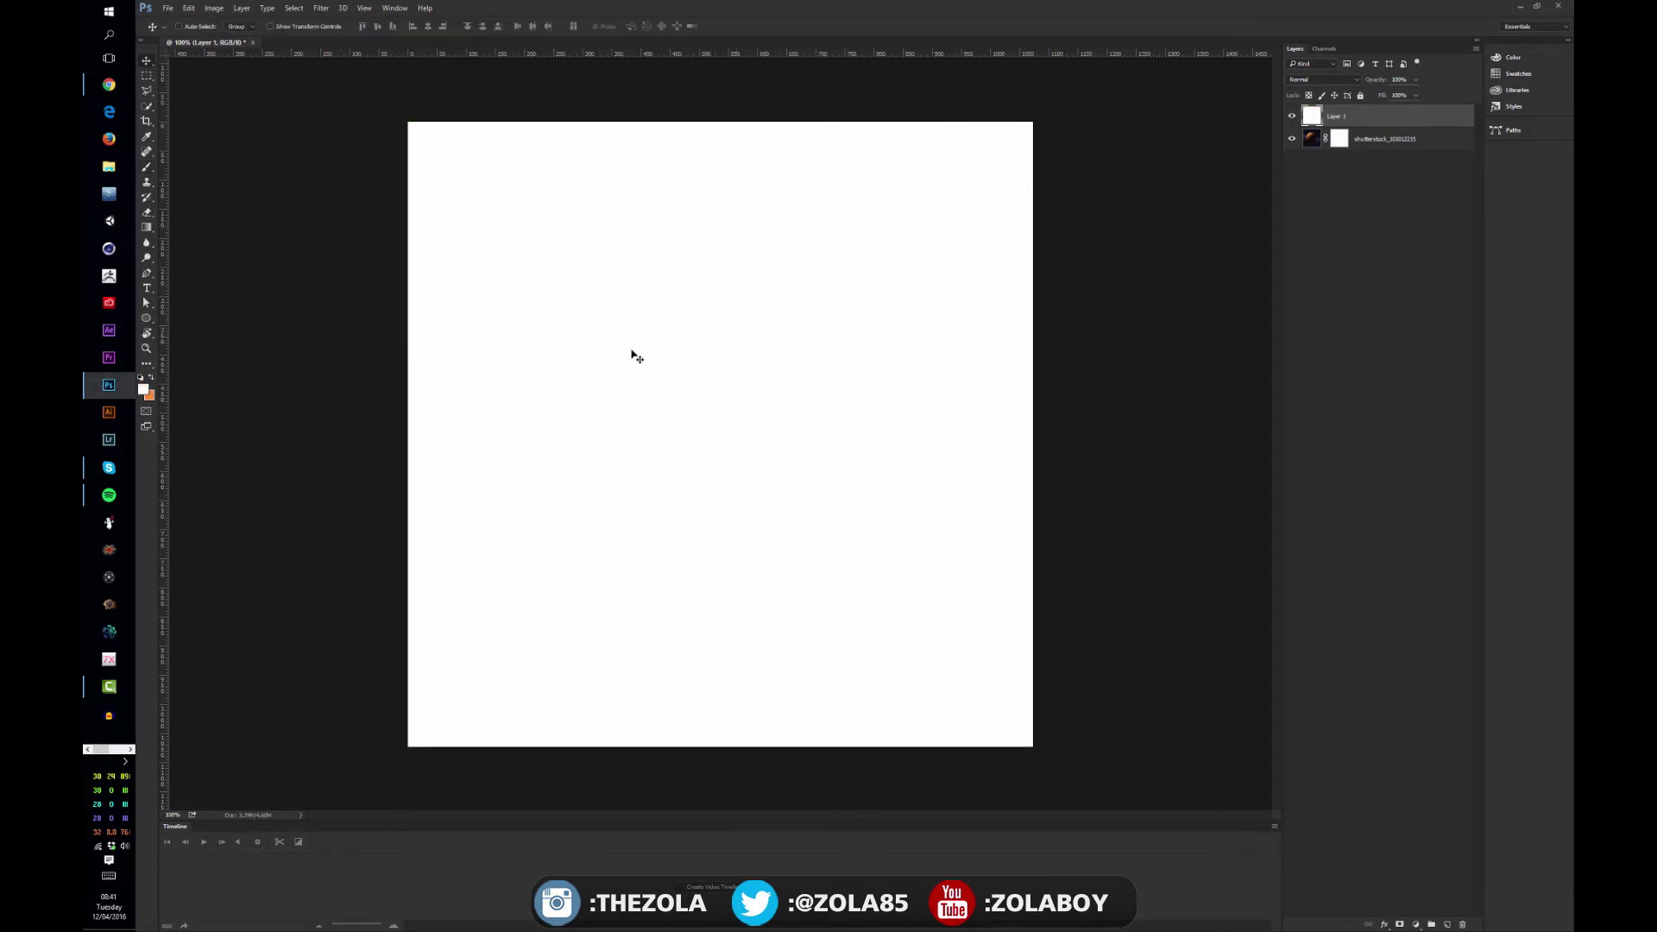
mouse_move(636, 355)
left_mouse_down()
mouse_move(739, 363)
mouse_move(724, 348)
mouse_move(809, 339)
left_mouse_up()
key("ctrl+z")
Select Layer 1 and toggle its visibility off and back on to compare with the planet
left_click(1340, 139)
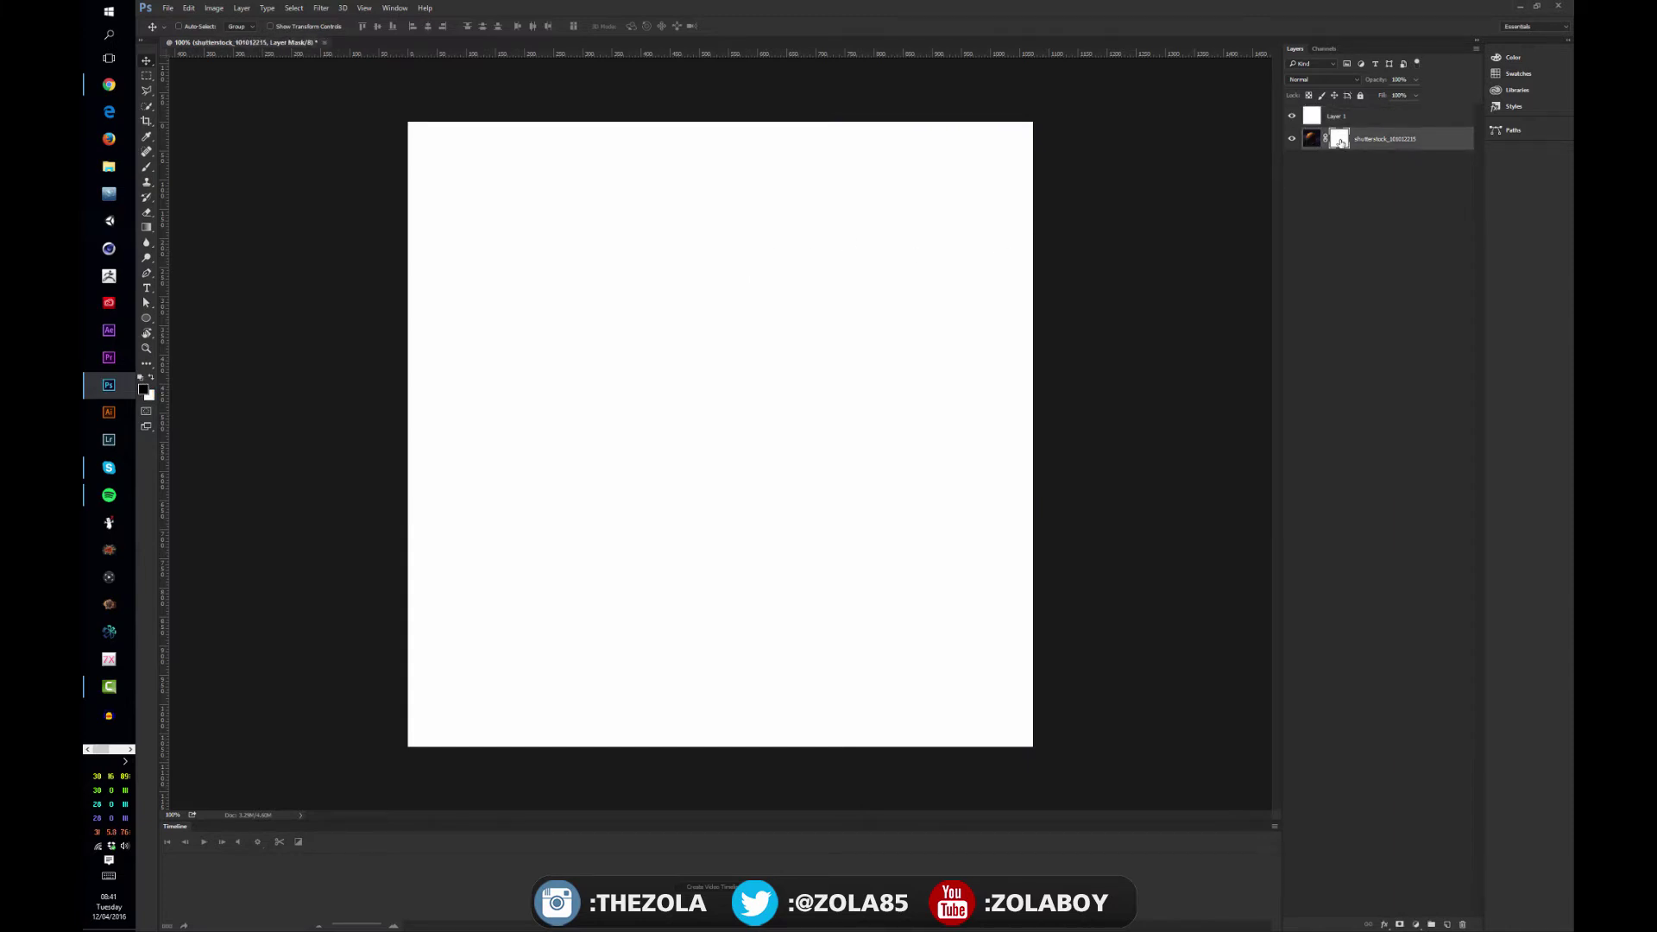
left_click(1312, 116)
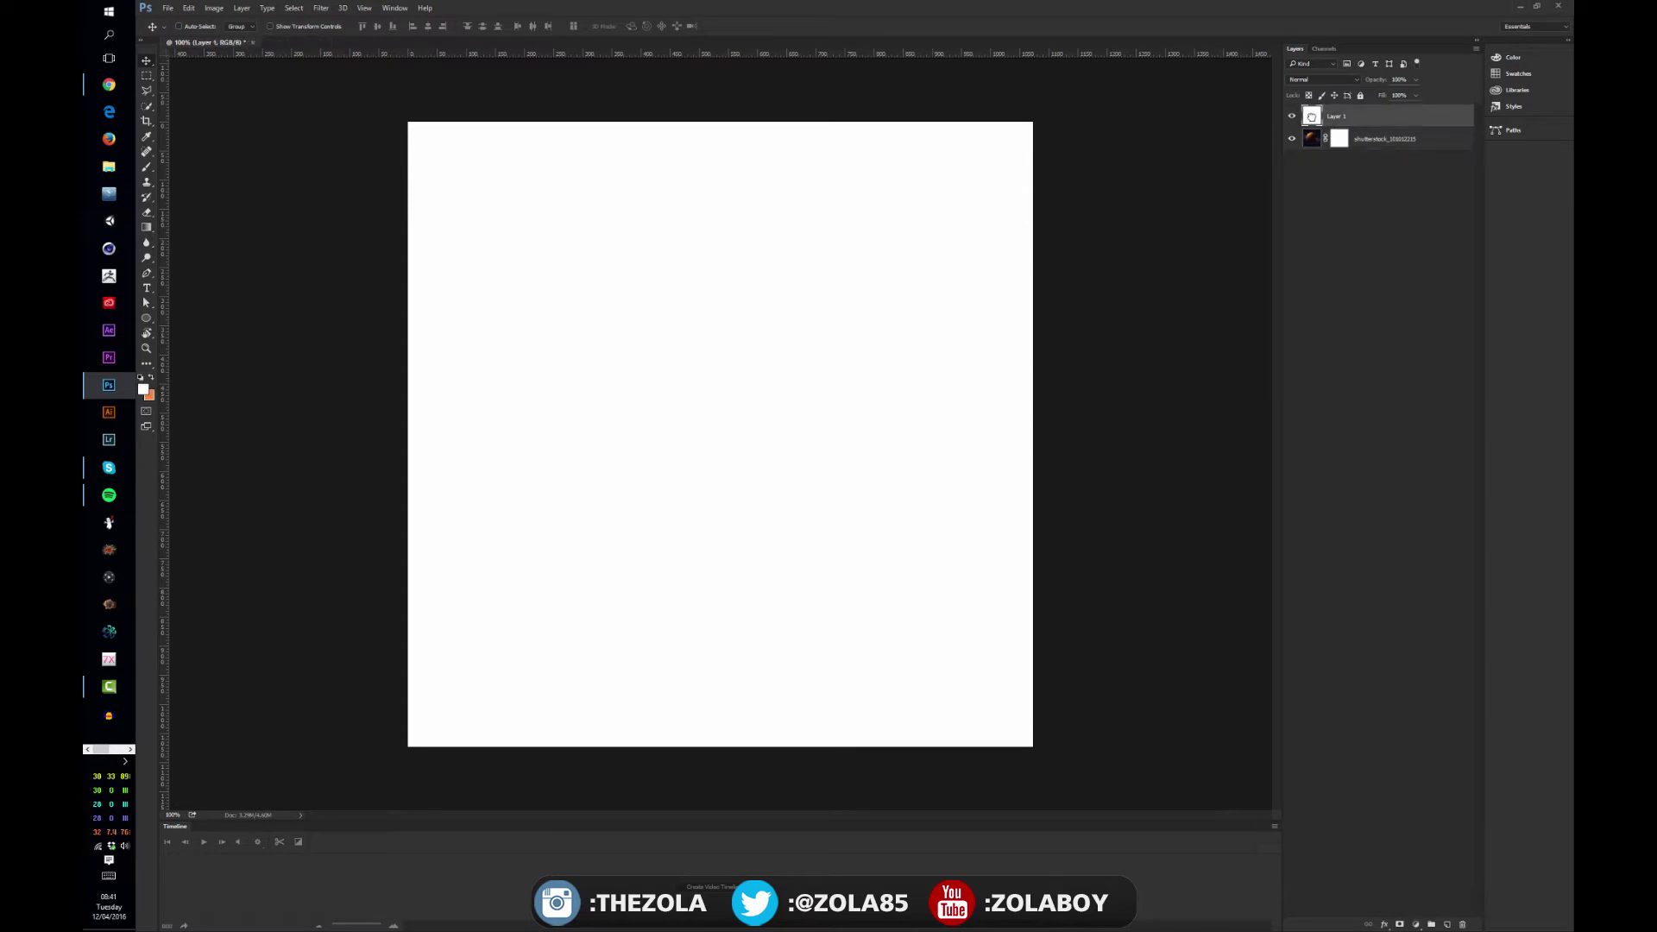
left_click(1293, 117)
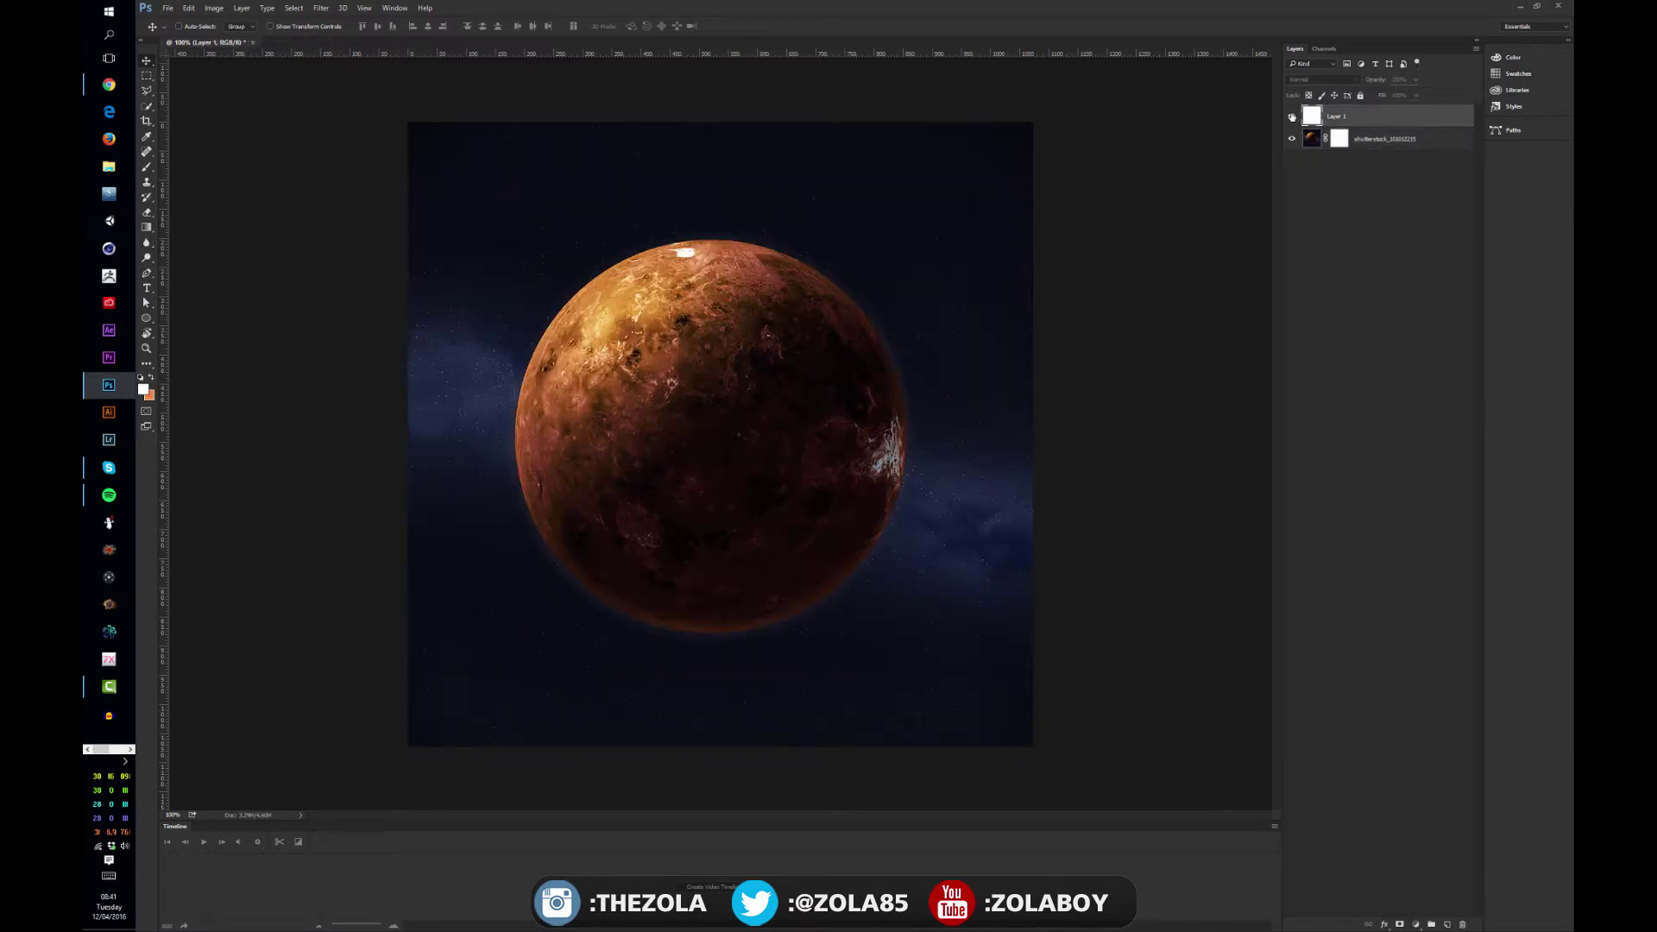
left_click(1293, 116)
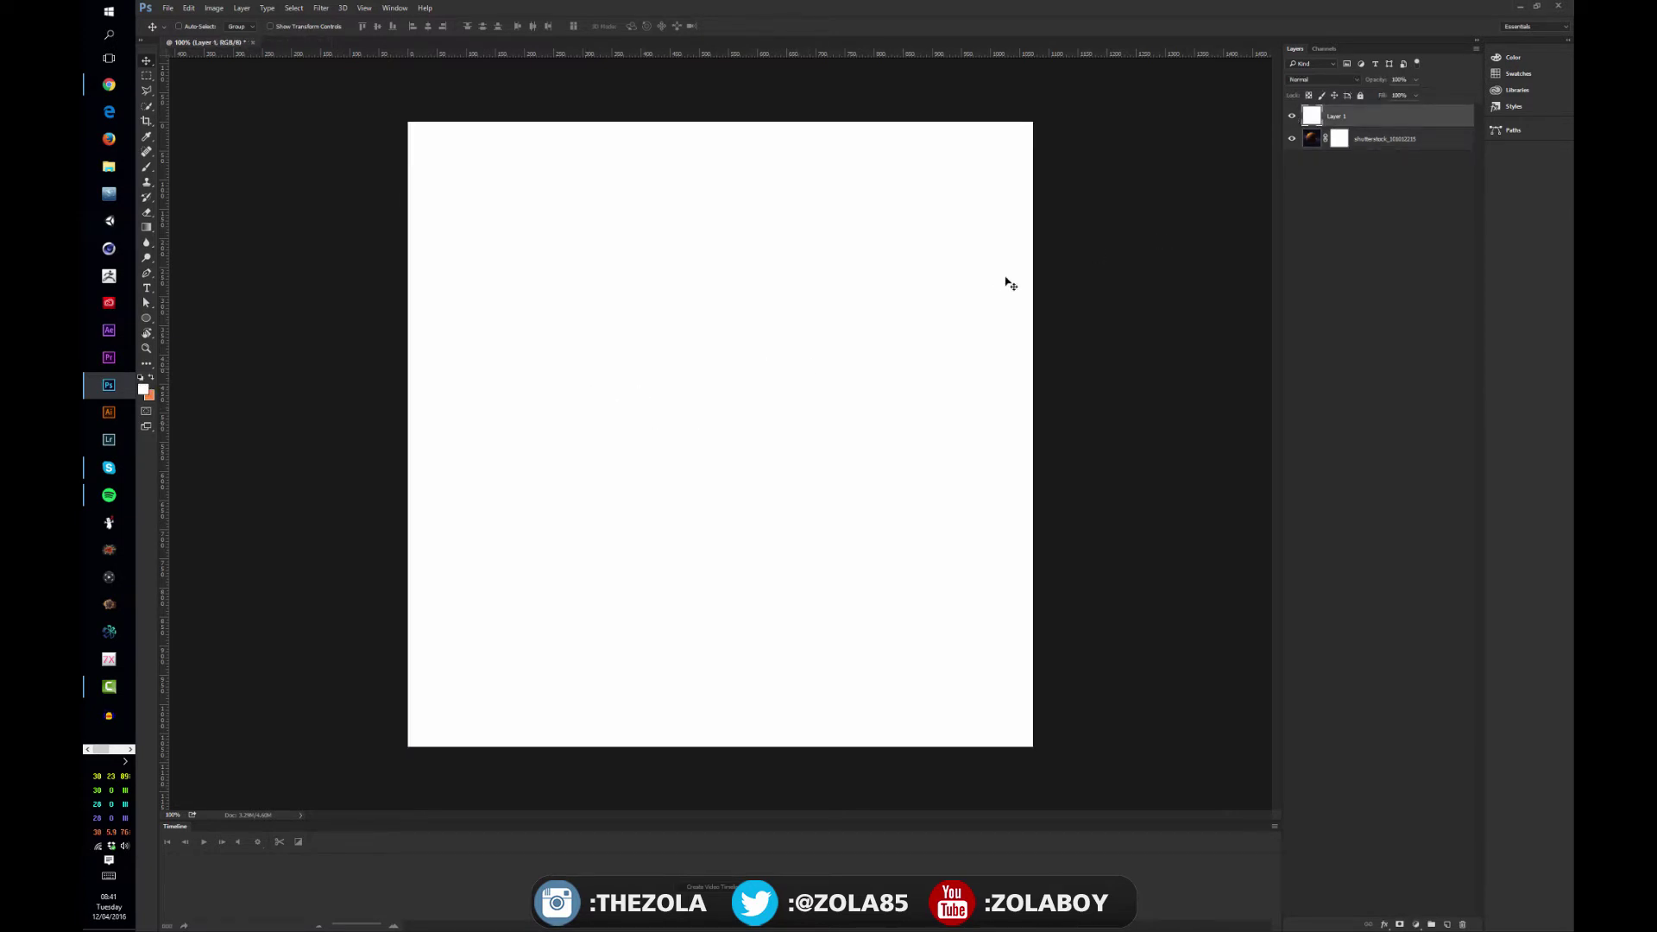
key("b")
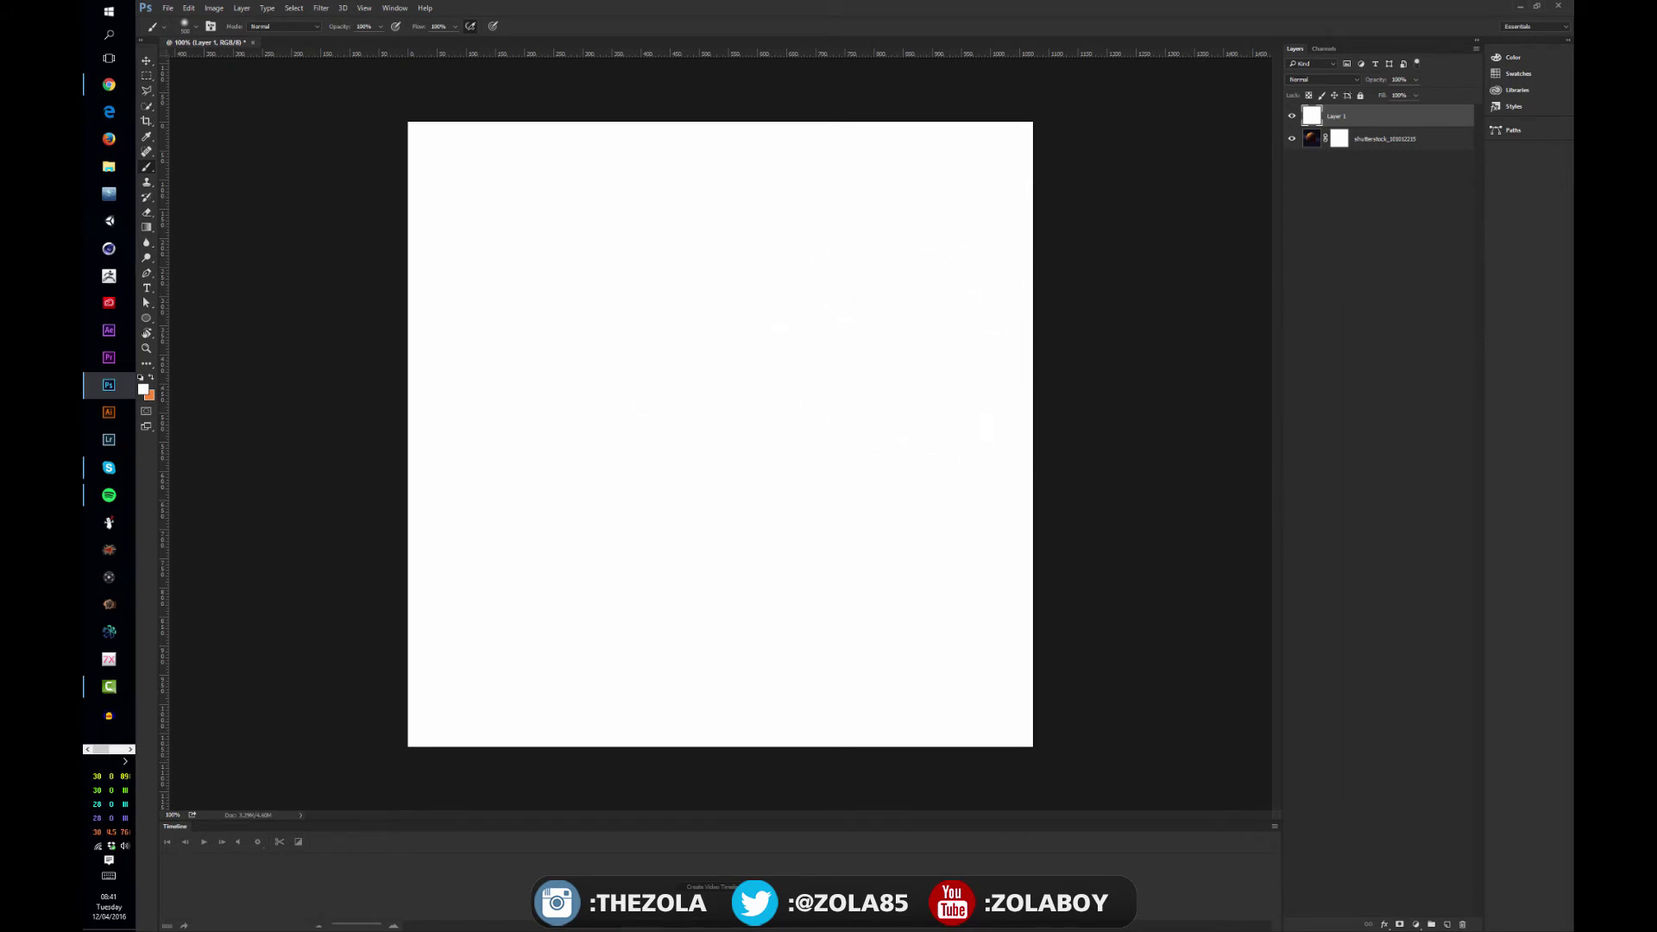
Paint a large black blob on Layer 1 with a small hard round brush and default black/white colours
key("F5")
mouse_move(1311, 114)
left_mouse_down()
mouse_move(1271, 151)
mouse_move(1292, 181)
left_mouse_up()
left_click_drag(1268, 295, 1277, 747)
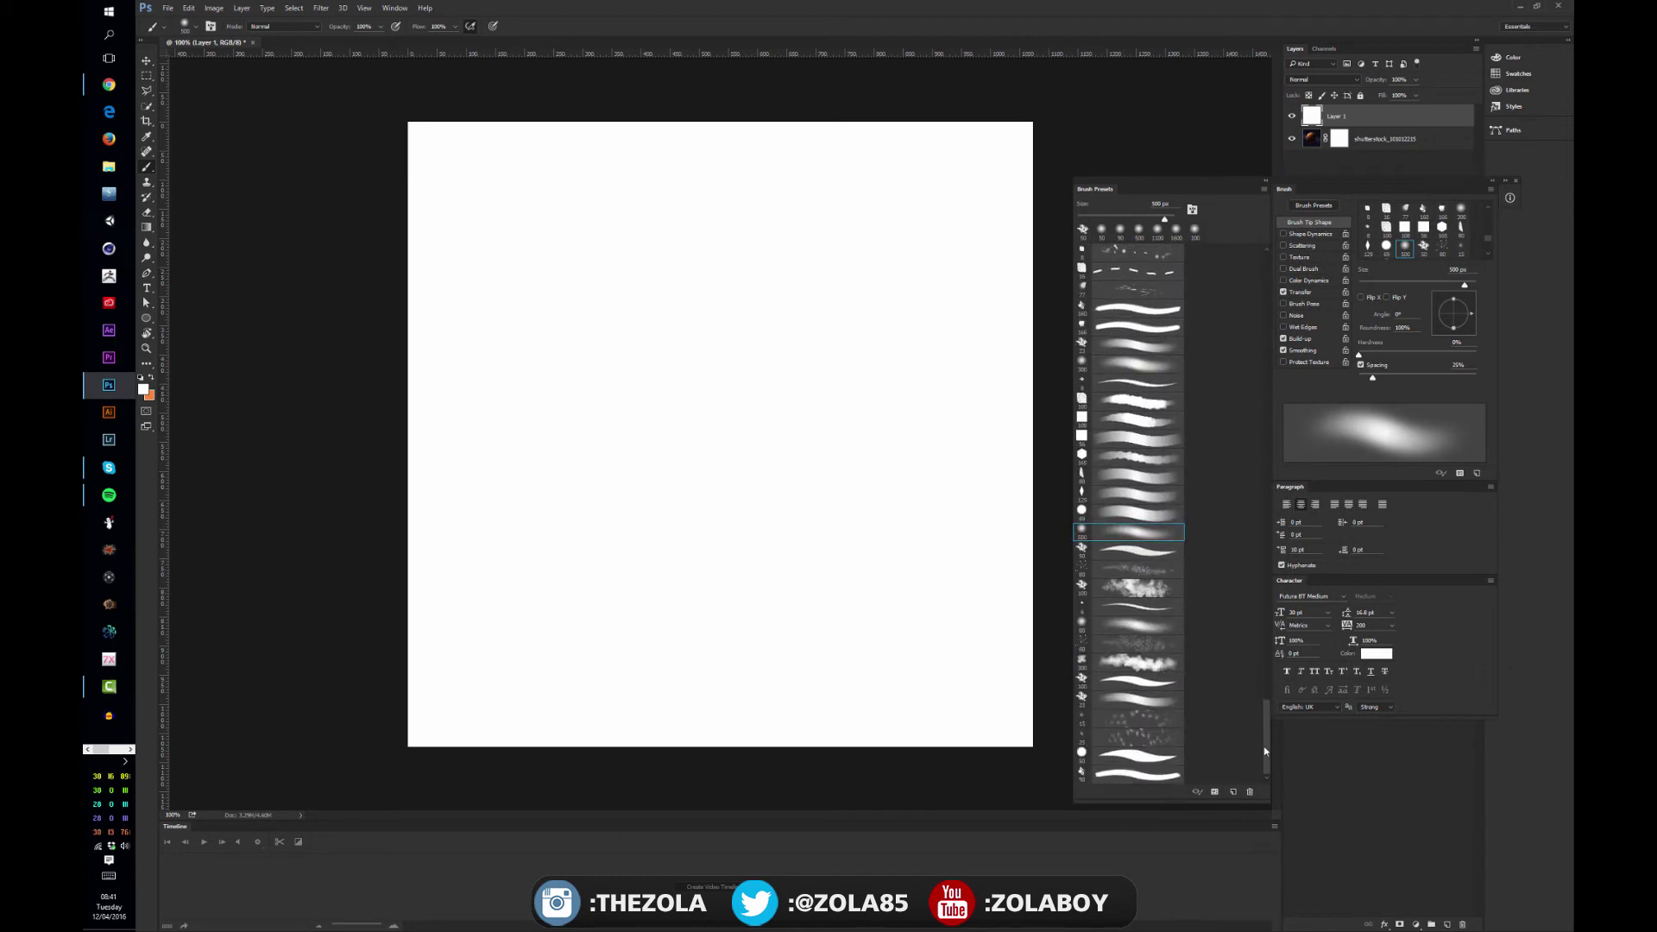
left_click(1134, 756)
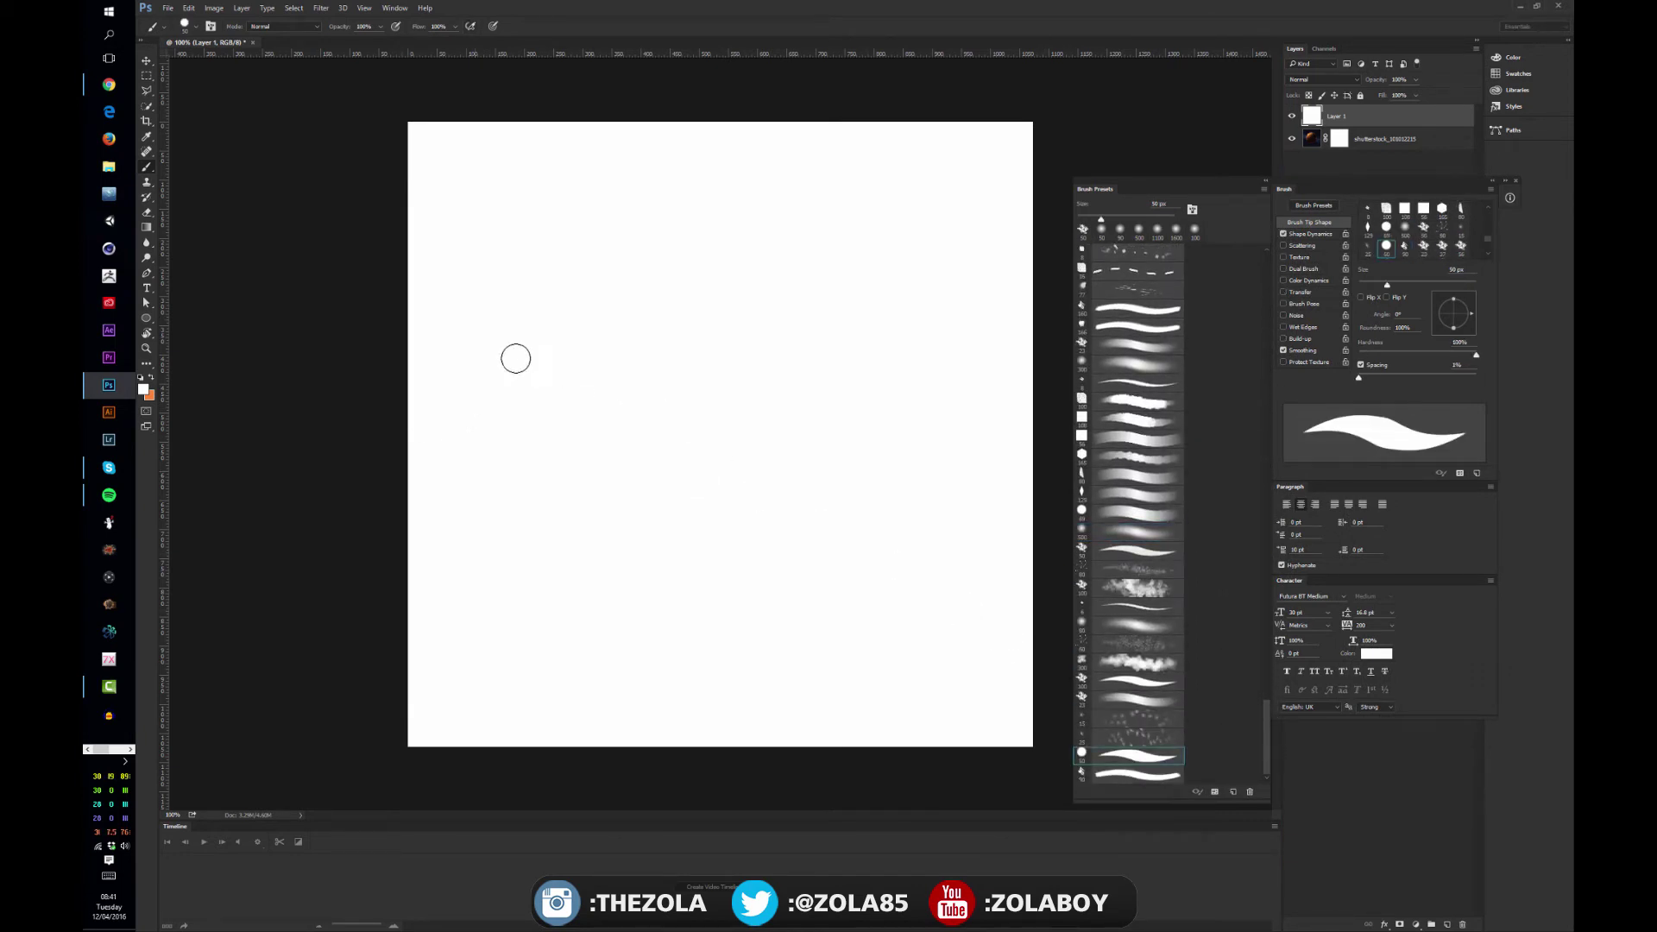
left_click(140, 380)
mouse_move(720, 289)
left_mouse_down()
mouse_move(799, 377)
mouse_move(690, 507)
left_mouse_up()
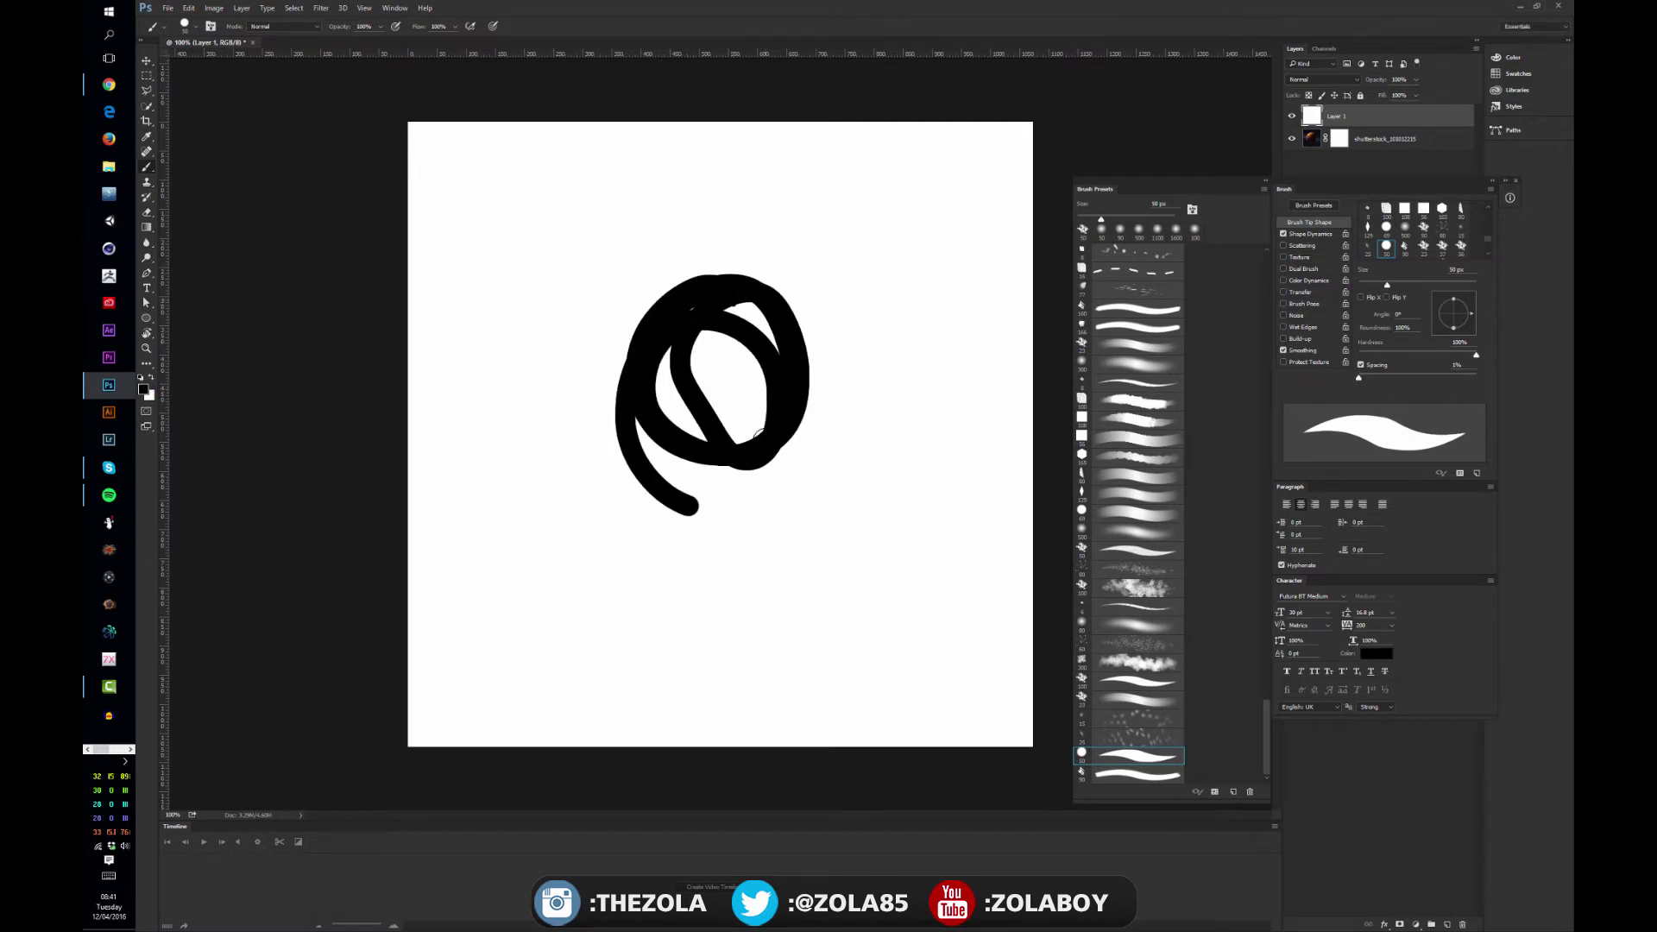
mouse_move(759, 435)
left_mouse_down()
mouse_move(562, 465)
mouse_move(766, 269)
mouse_move(771, 518)
mouse_move(612, 388)
mouse_move(716, 339)
mouse_move(693, 460)
mouse_move(655, 377)
mouse_move(675, 411)
mouse_move(741, 397)
mouse_move(630, 346)
left_mouse_up()
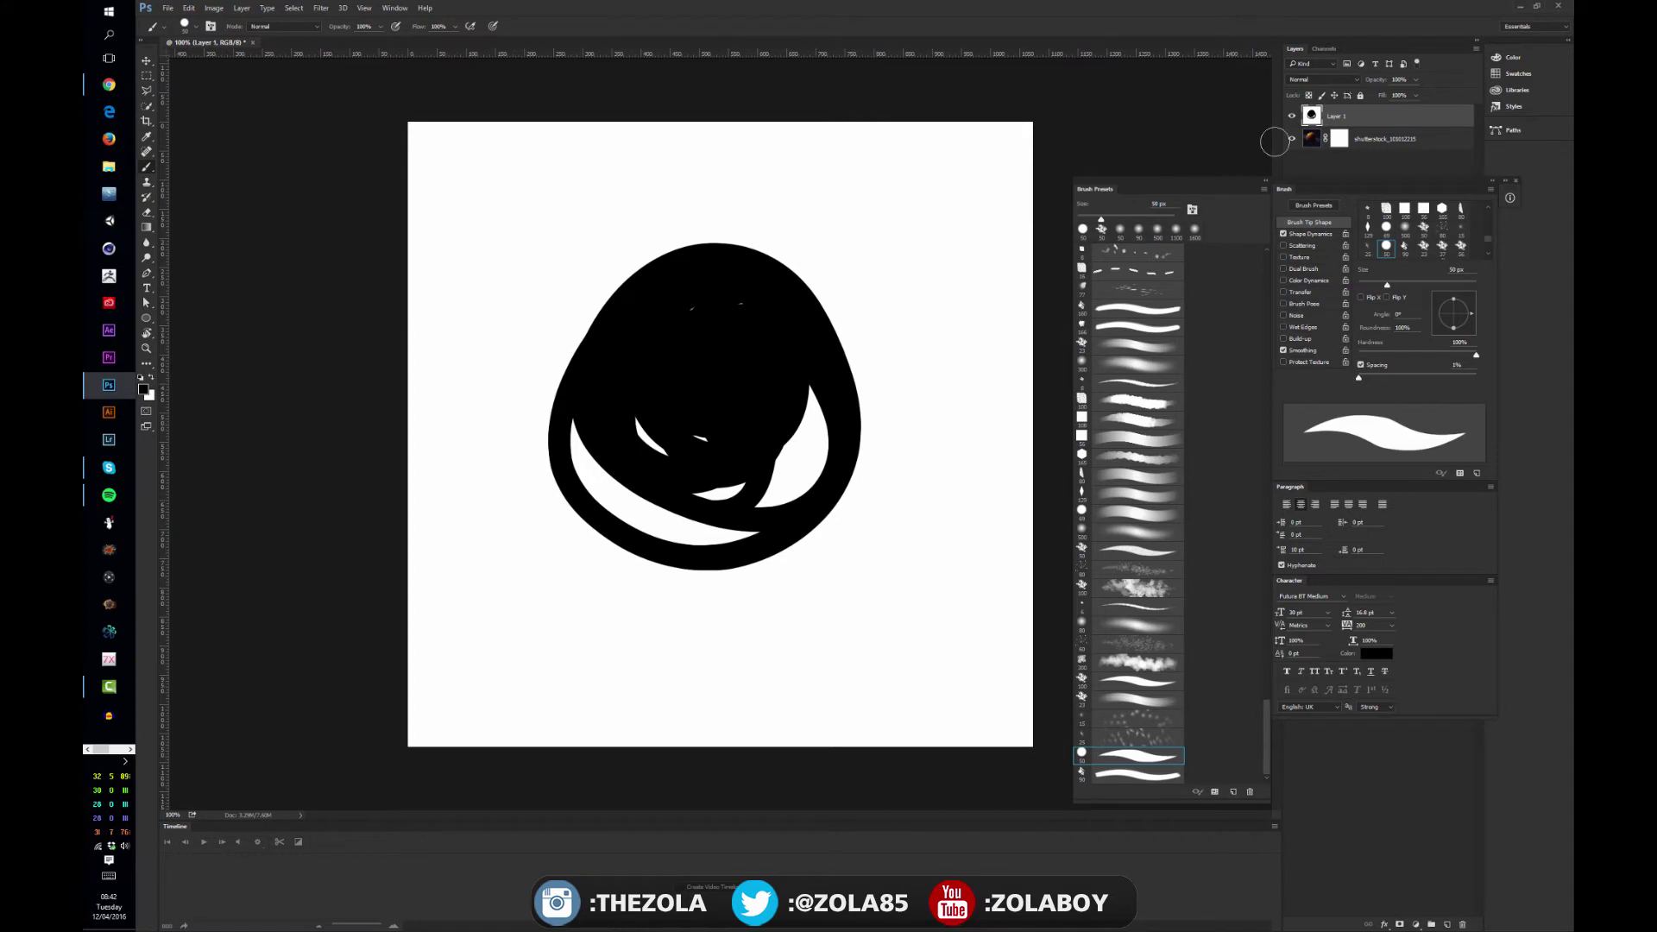
Hide Layer 1, close the brush panels, and target the planet layer's mask
left_click(1292, 115)
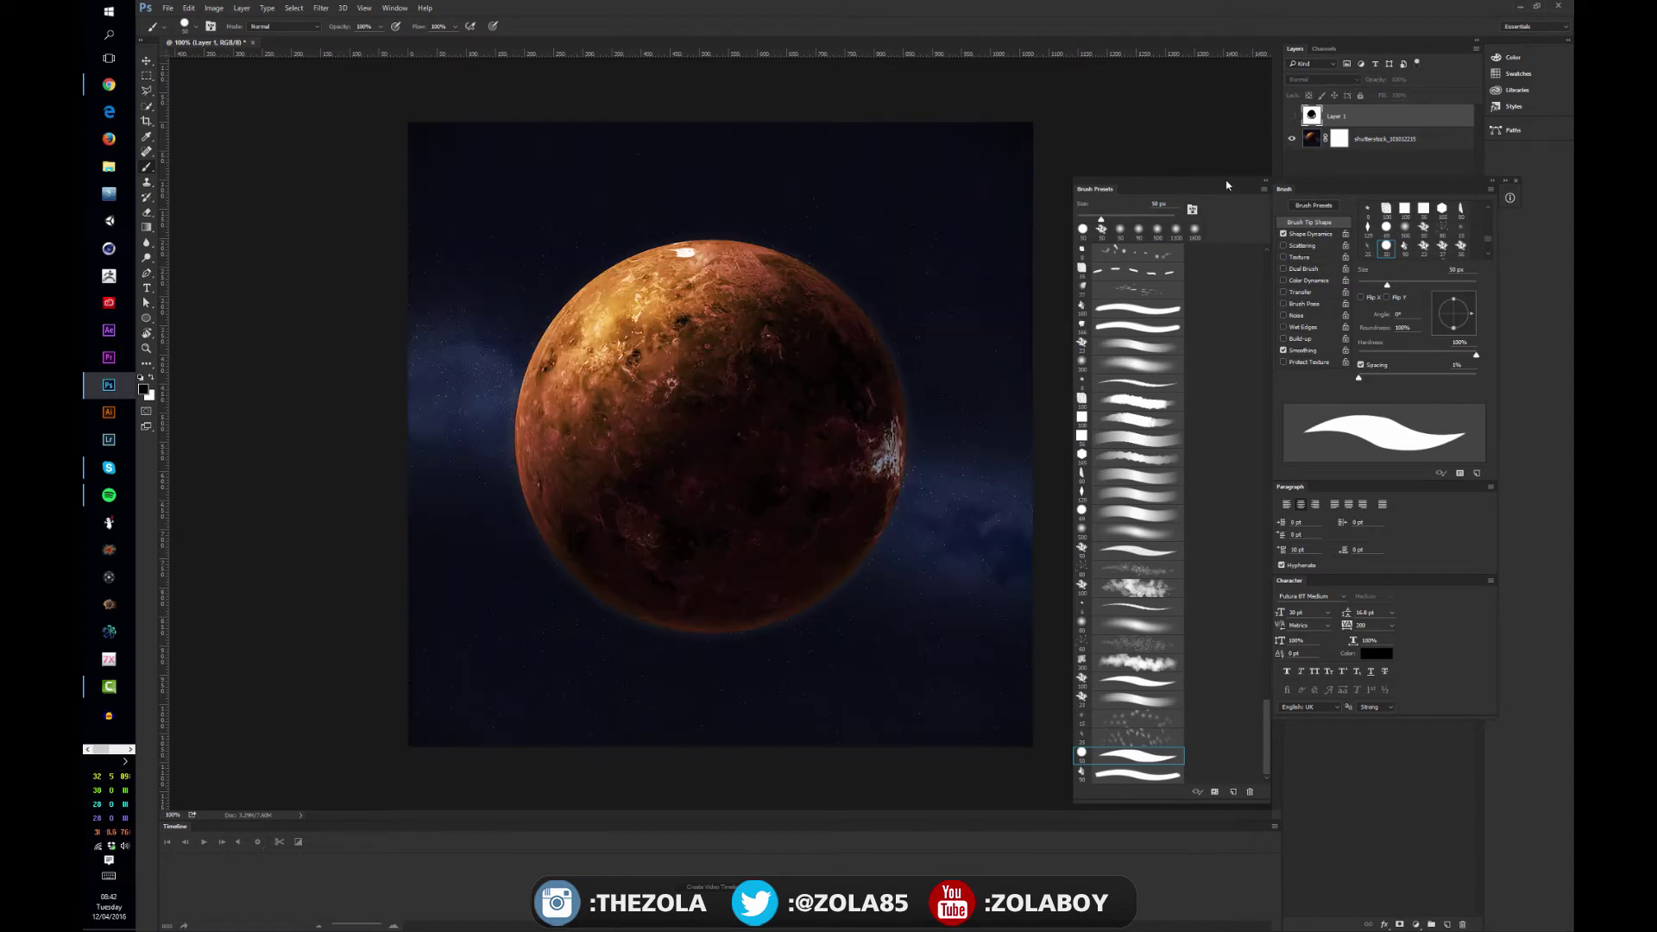
left_click(1516, 181)
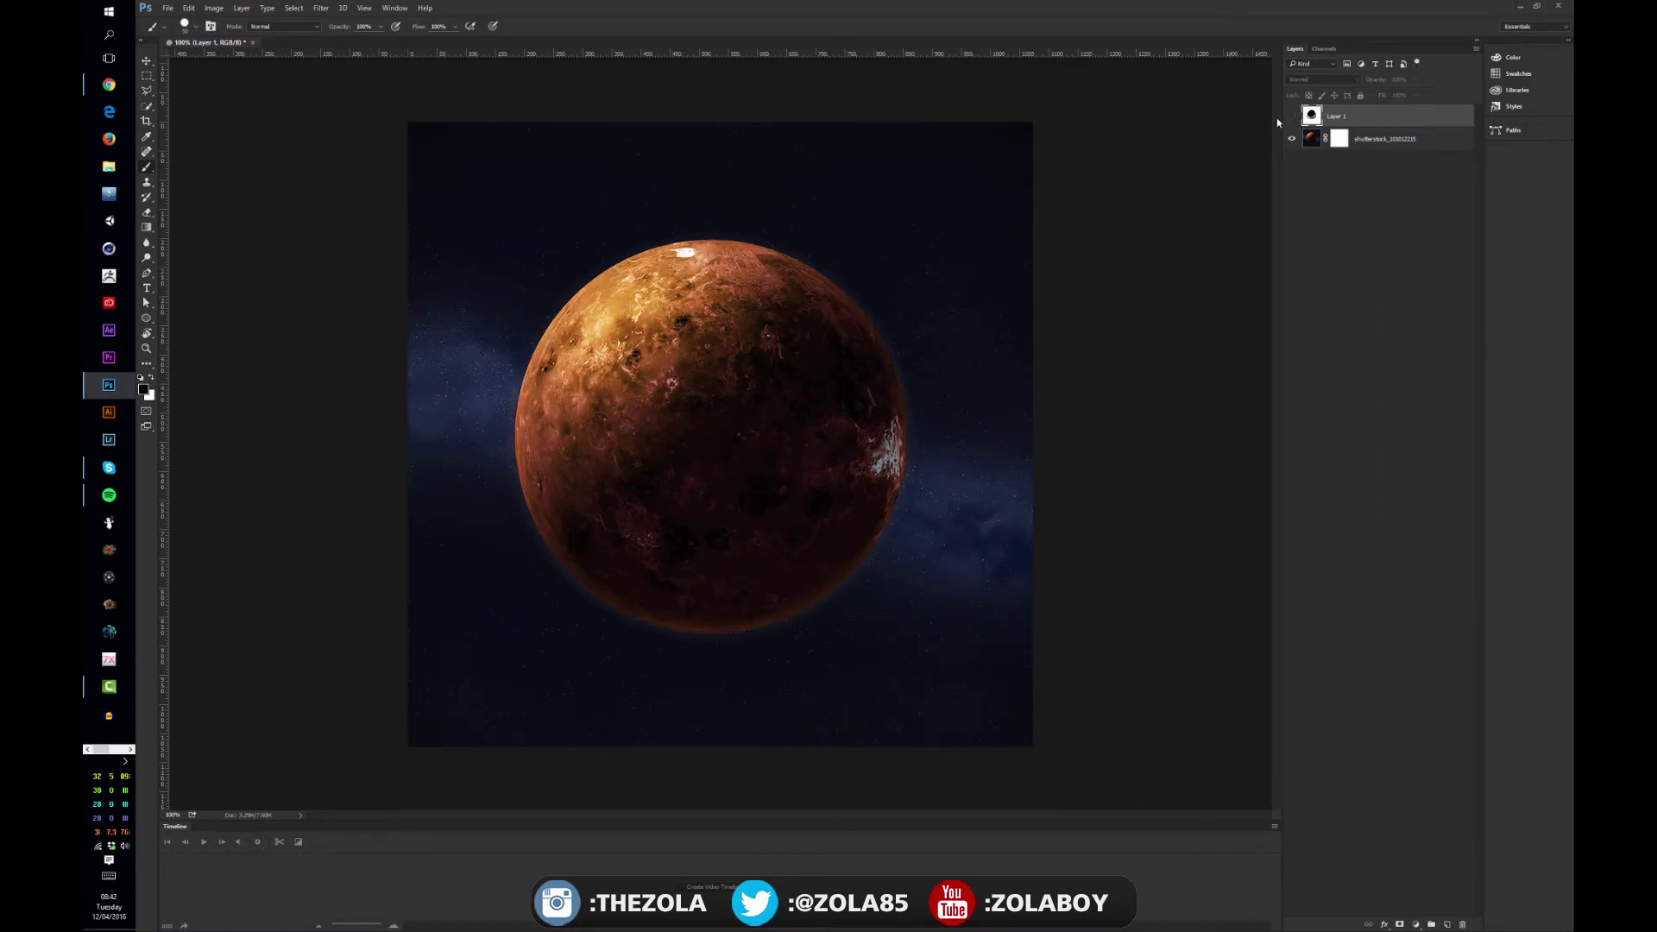
left_click(1337, 141)
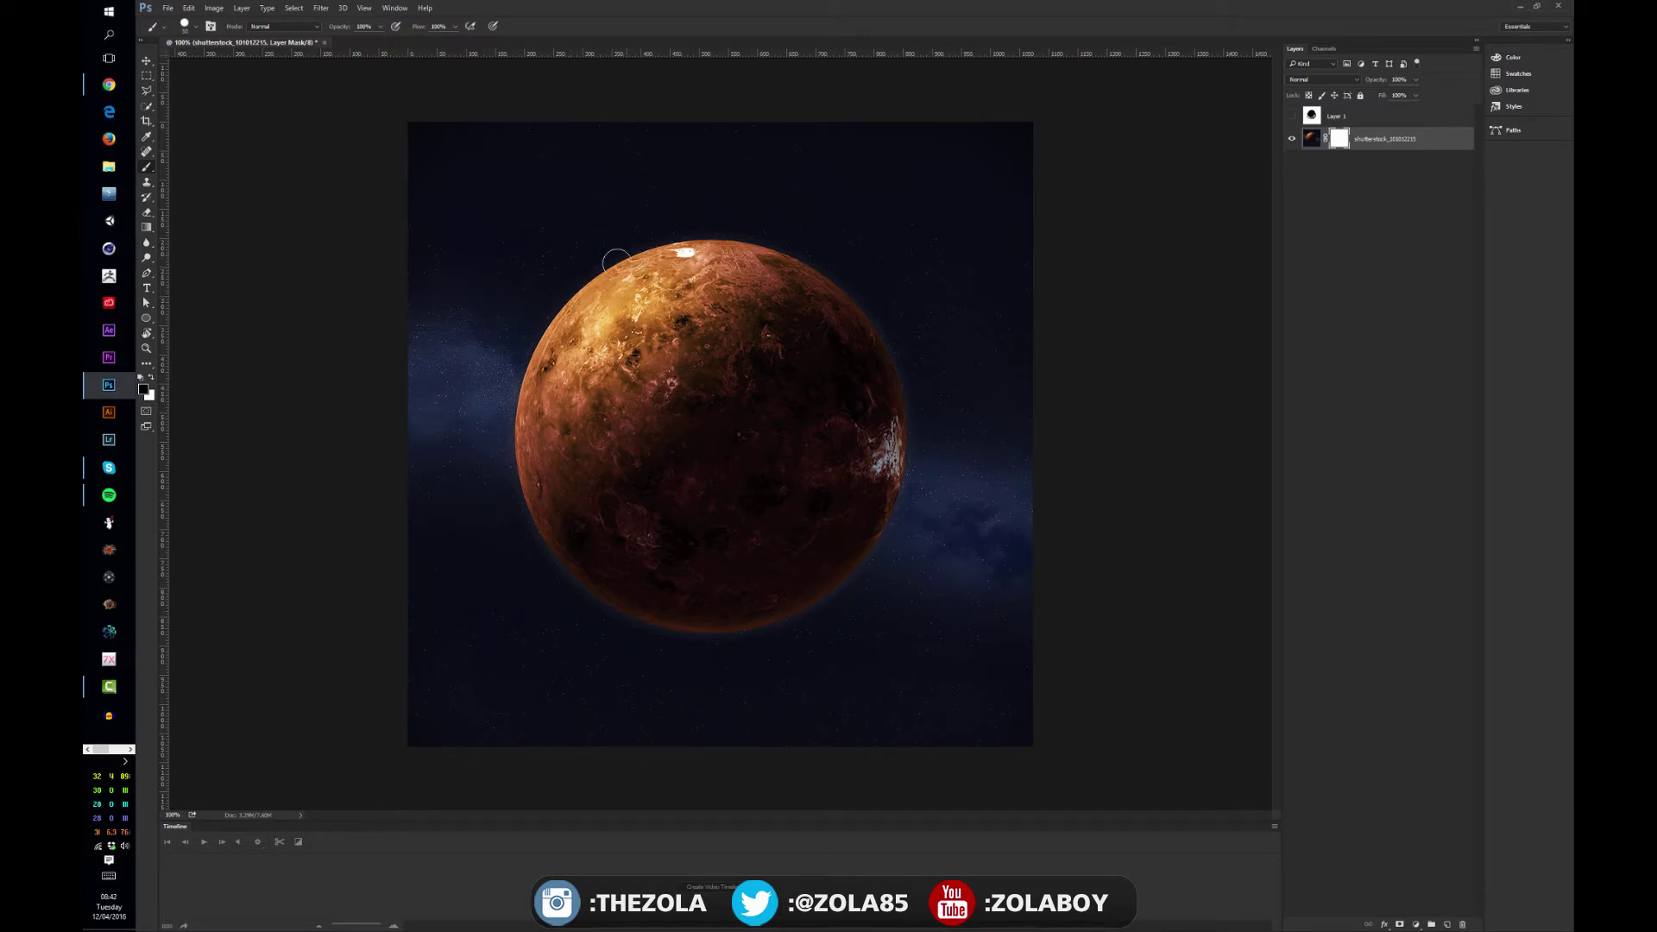
Paint black on the mask with a hard, enlarged brush to hide the upper, left and lower-left background
mouse_move(639, 234)
left_mouse_down()
mouse_move(535, 306)
mouse_move(604, 203)
mouse_move(488, 129)
mouse_move(423, 207)
left_mouse_up()
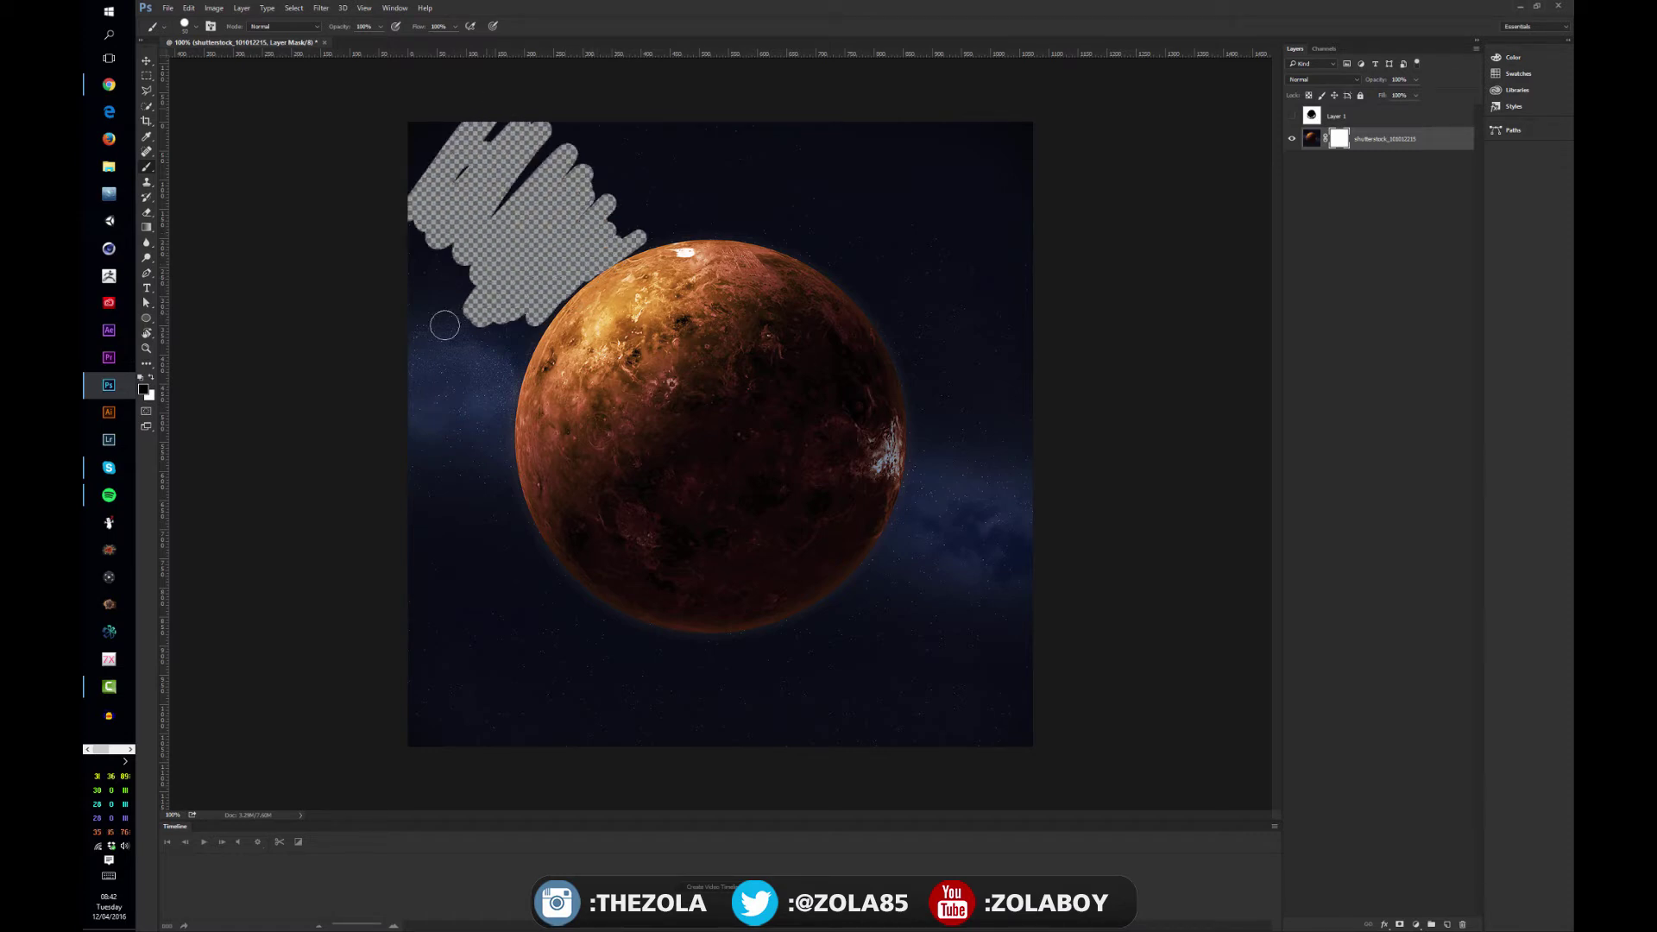
mouse_move(444, 325)
left_mouse_down()
mouse_move(474, 385)
mouse_move(498, 388)
mouse_move(527, 328)
left_mouse_up()
mouse_move(649, 201)
left_mouse_down()
mouse_move(704, 200)
mouse_move(662, 165)
mouse_move(563, 185)
mouse_move(579, 132)
mouse_move(552, 167)
mouse_move(747, 186)
mouse_move(671, 226)
mouse_move(867, 243)
mouse_move(915, 289)
mouse_move(904, 296)
mouse_move(958, 397)
mouse_move(970, 539)
mouse_move(887, 638)
mouse_move(826, 673)
mouse_move(687, 688)
mouse_move(526, 579)
left_mouse_up()
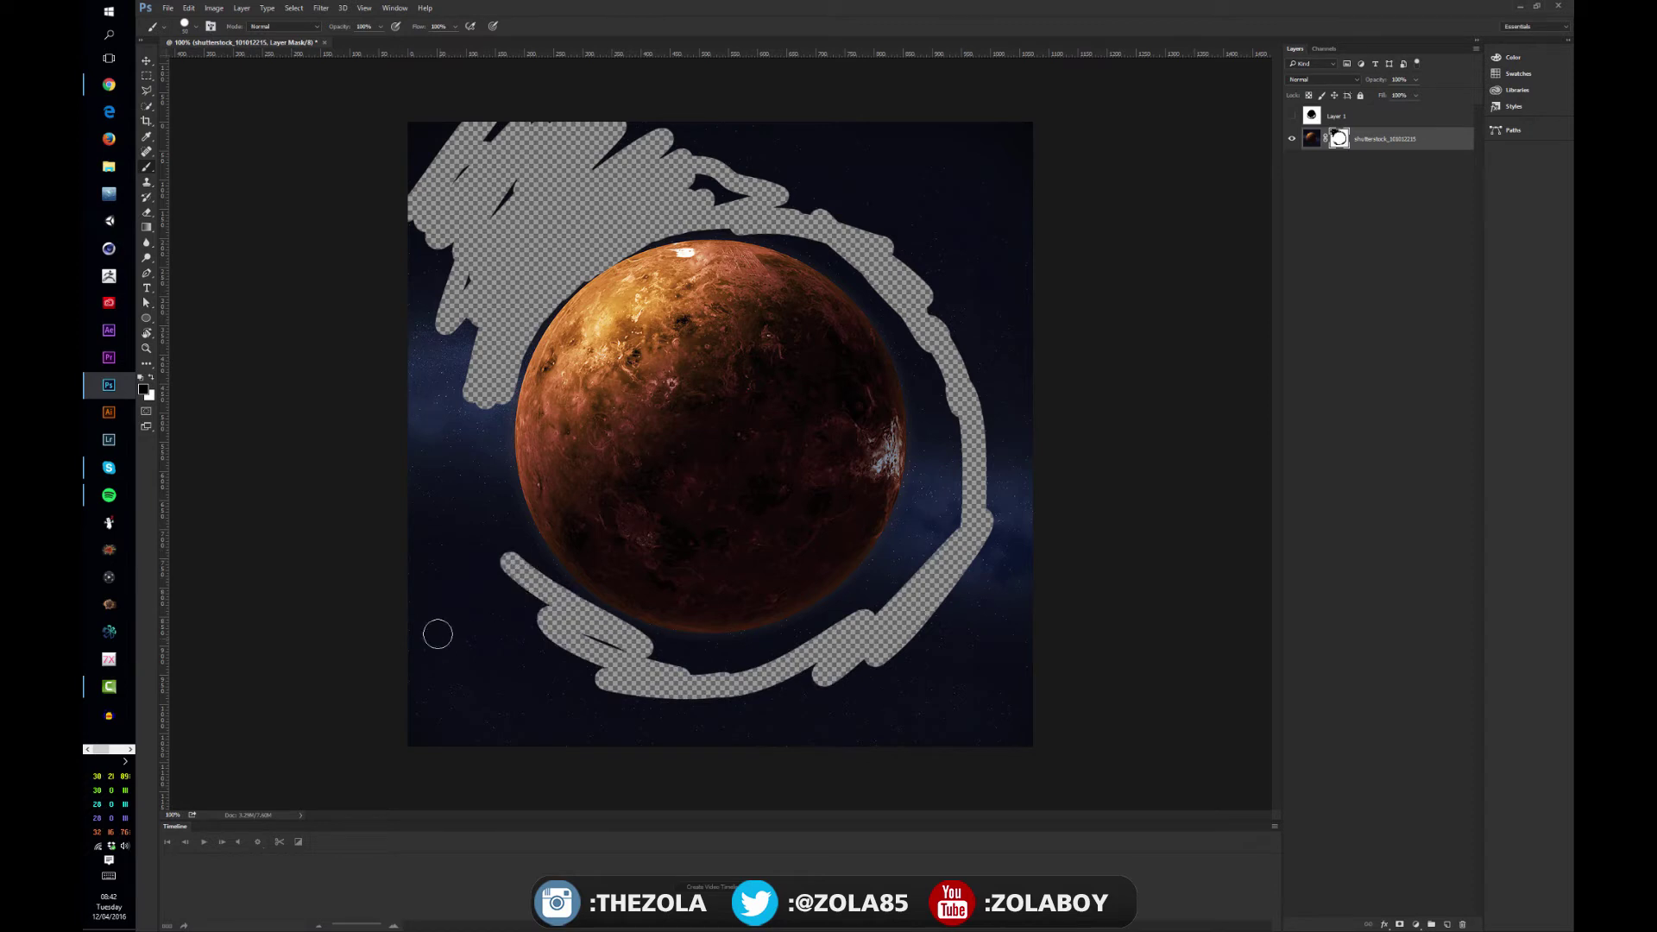
key("bracketright")
key("bracketright")
key("bracketright")
key("bracketright")
key("bracketright")
key("bracketright")
key("bracketright")
key("bracketright")
key("bracketright")
key("bracketright")
key("bracketright")
key("bracketright")
mouse_move(446, 633)
left_mouse_down()
mouse_move(450, 688)
mouse_move(413, 665)
mouse_move(313, 420)
mouse_move(438, 549)
mouse_move(400, 417)
mouse_move(463, 200)
mouse_move(622, 129)
mouse_move(836, 87)
mouse_move(921, 86)
mouse_move(818, 92)
mouse_move(899, 145)
mouse_move(830, 148)
mouse_move(949, 156)
mouse_move(1021, 211)
mouse_move(1058, 287)
mouse_move(963, 233)
mouse_move(1017, 289)
mouse_move(1075, 420)
mouse_move(1092, 514)
mouse_move(1064, 618)
mouse_move(972, 713)
mouse_move(840, 757)
mouse_move(614, 774)
mouse_move(469, 763)
mouse_move(549, 734)
mouse_move(727, 731)
mouse_move(921, 603)
mouse_move(983, 461)
mouse_move(979, 314)
mouse_move(931, 249)
mouse_move(789, 172)
left_mouse_up()
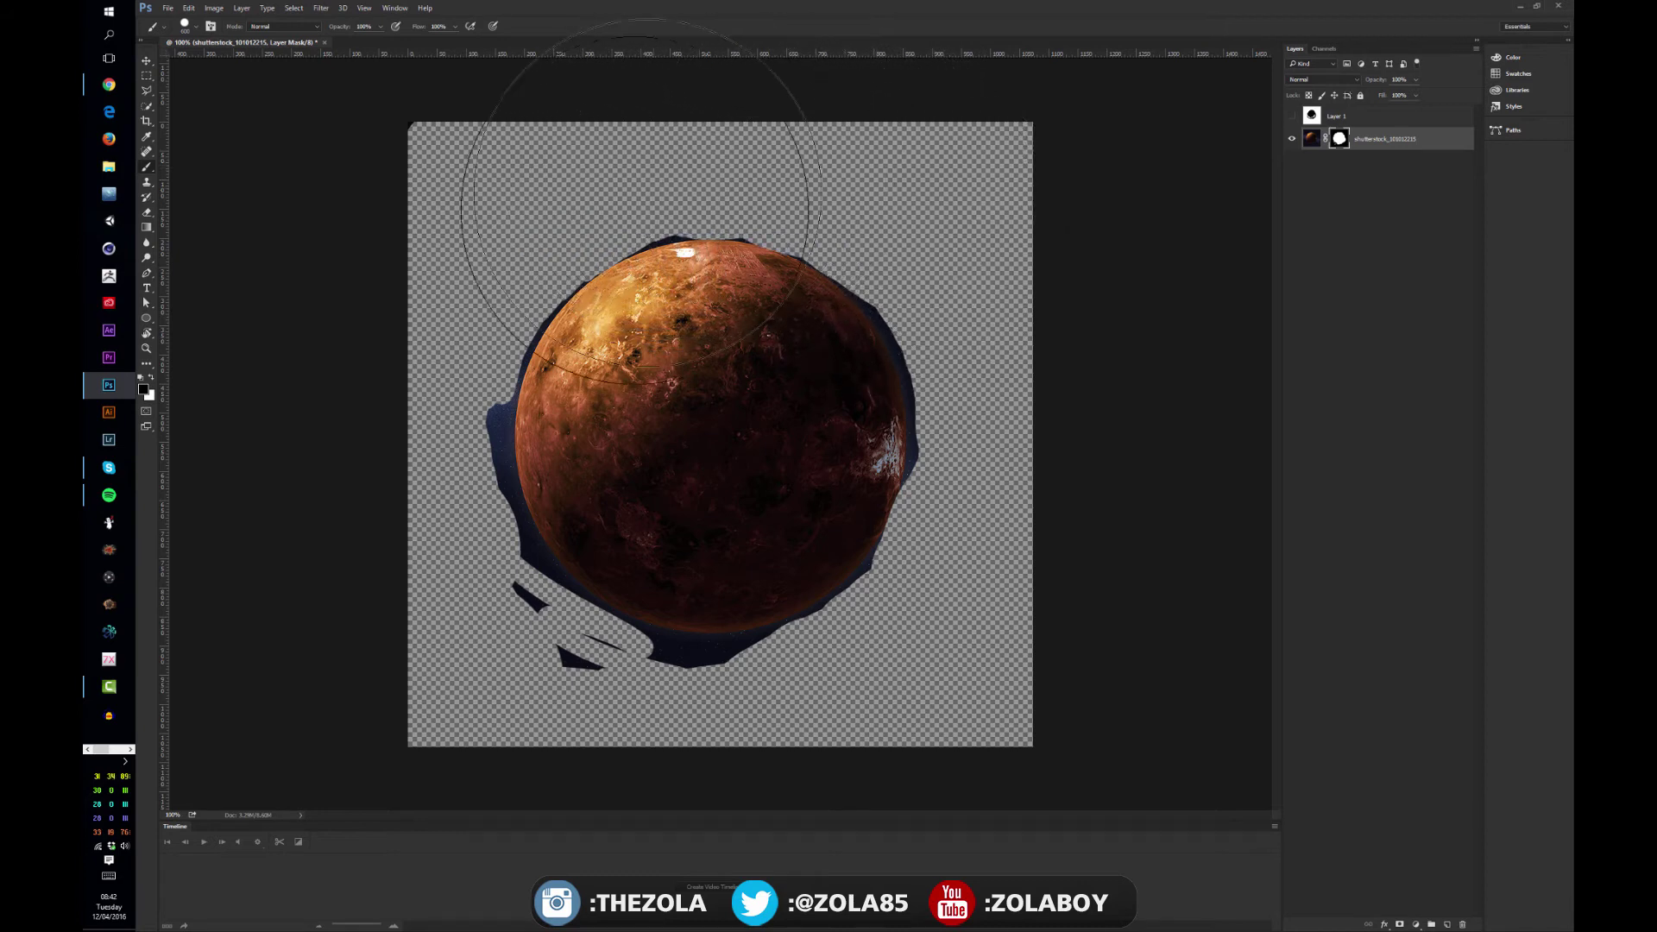
mouse_move(463, 408)
left_mouse_down()
mouse_move(472, 558)
mouse_move(536, 650)
mouse_move(665, 710)
mouse_move(735, 716)
mouse_move(885, 684)
left_mouse_up()
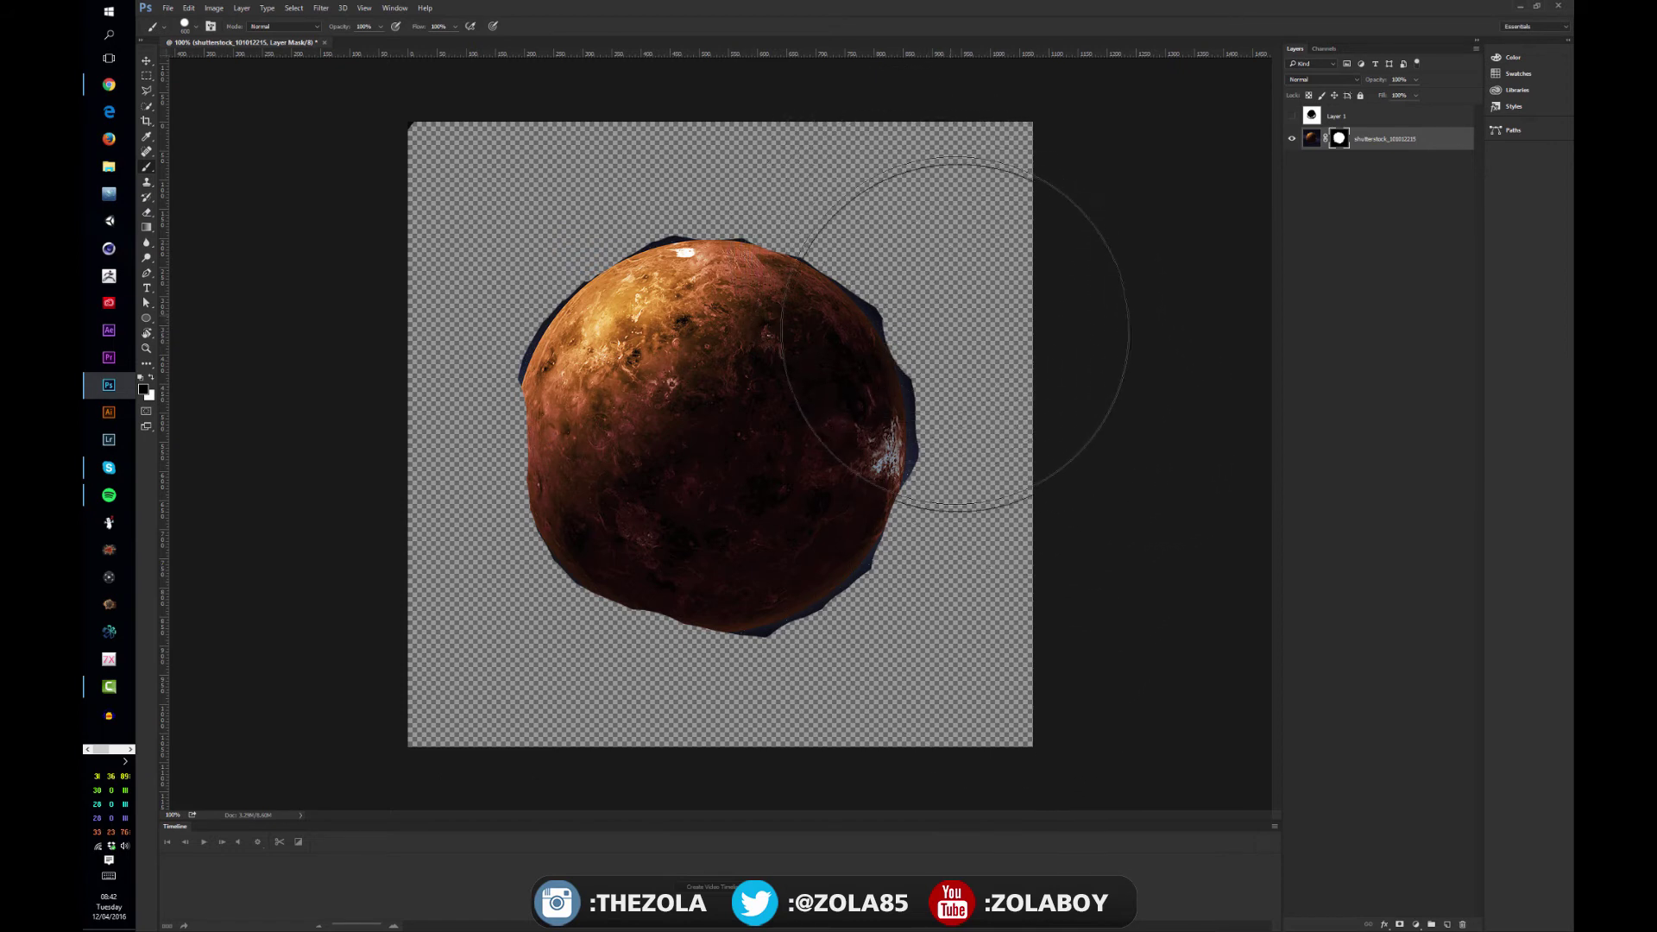
Mask the background at the planet's upper right and undo a stray stroke across the planet
mouse_move(957, 296)
left_mouse_down()
mouse_move(920, 287)
mouse_move(986, 397)
mouse_move(1005, 479)
mouse_move(986, 416)
left_mouse_up()
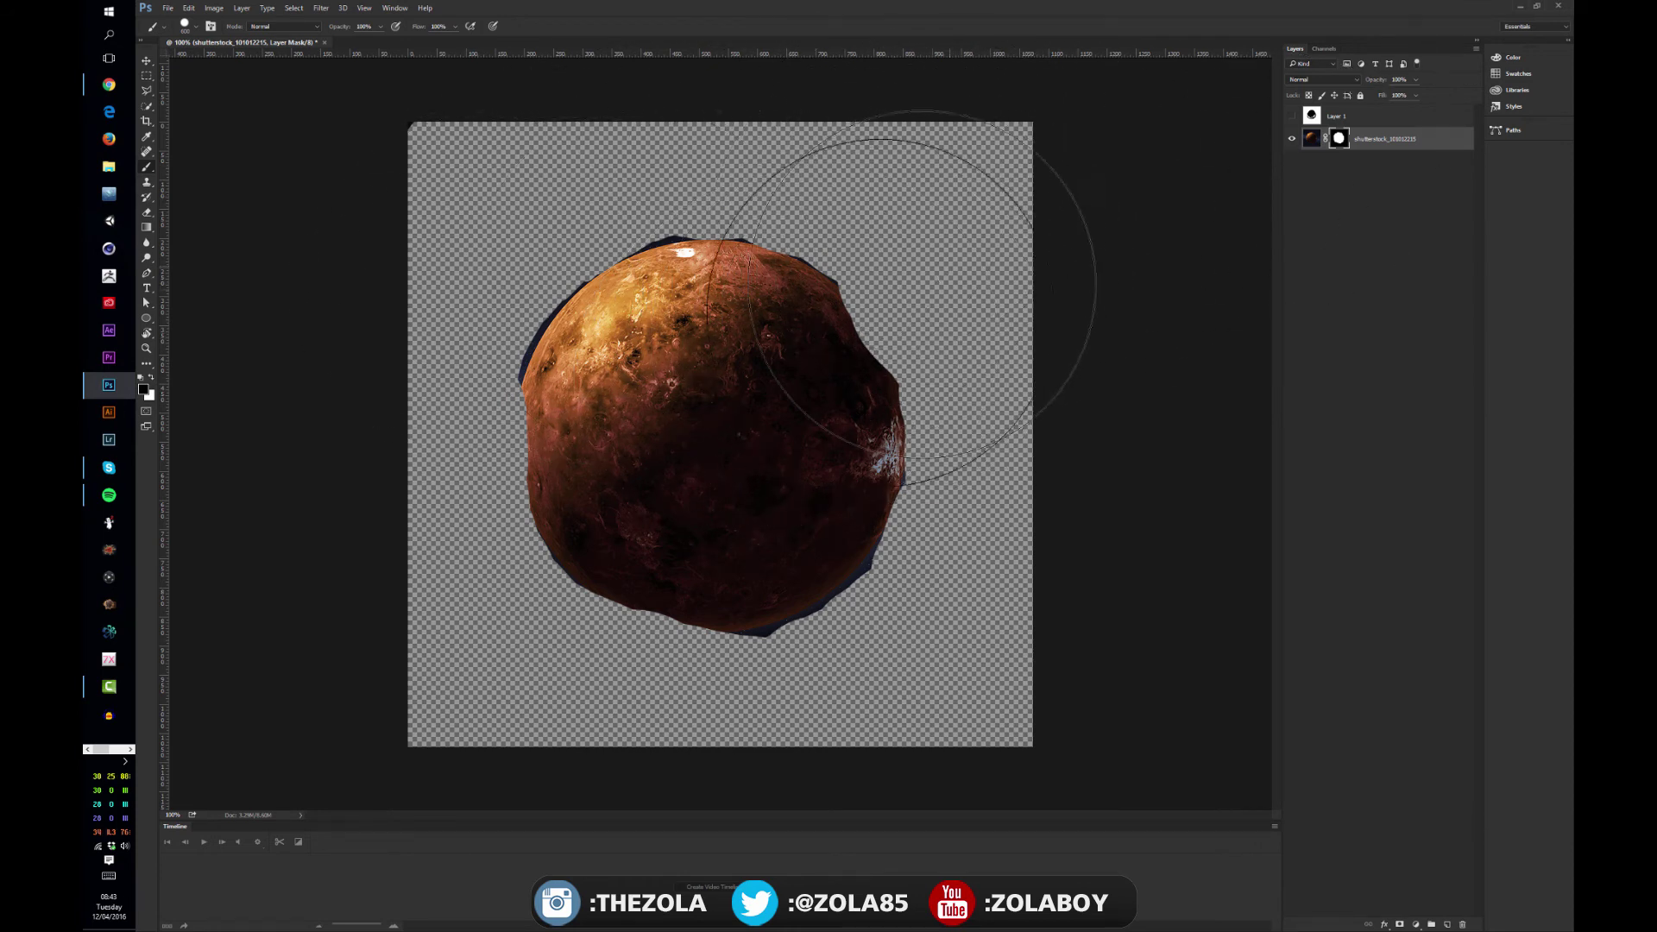
mouse_move(906, 222)
left_mouse_down()
mouse_move(702, 480)
mouse_move(850, 567)
left_mouse_up()
key("ctrl+z")
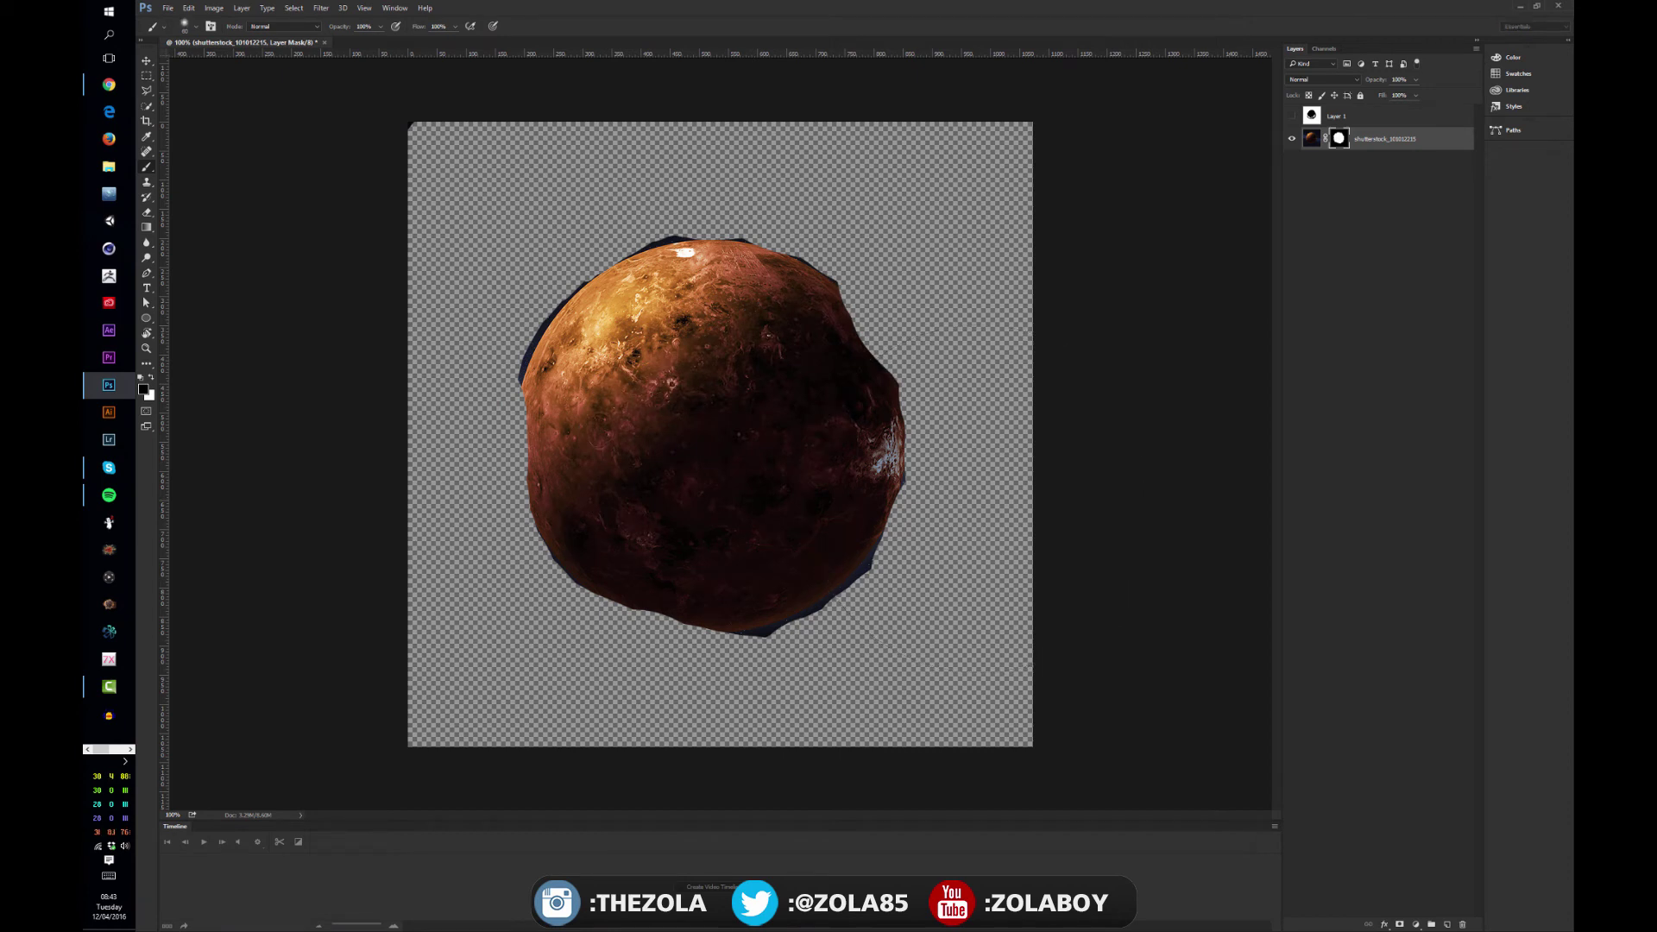
key("F5")
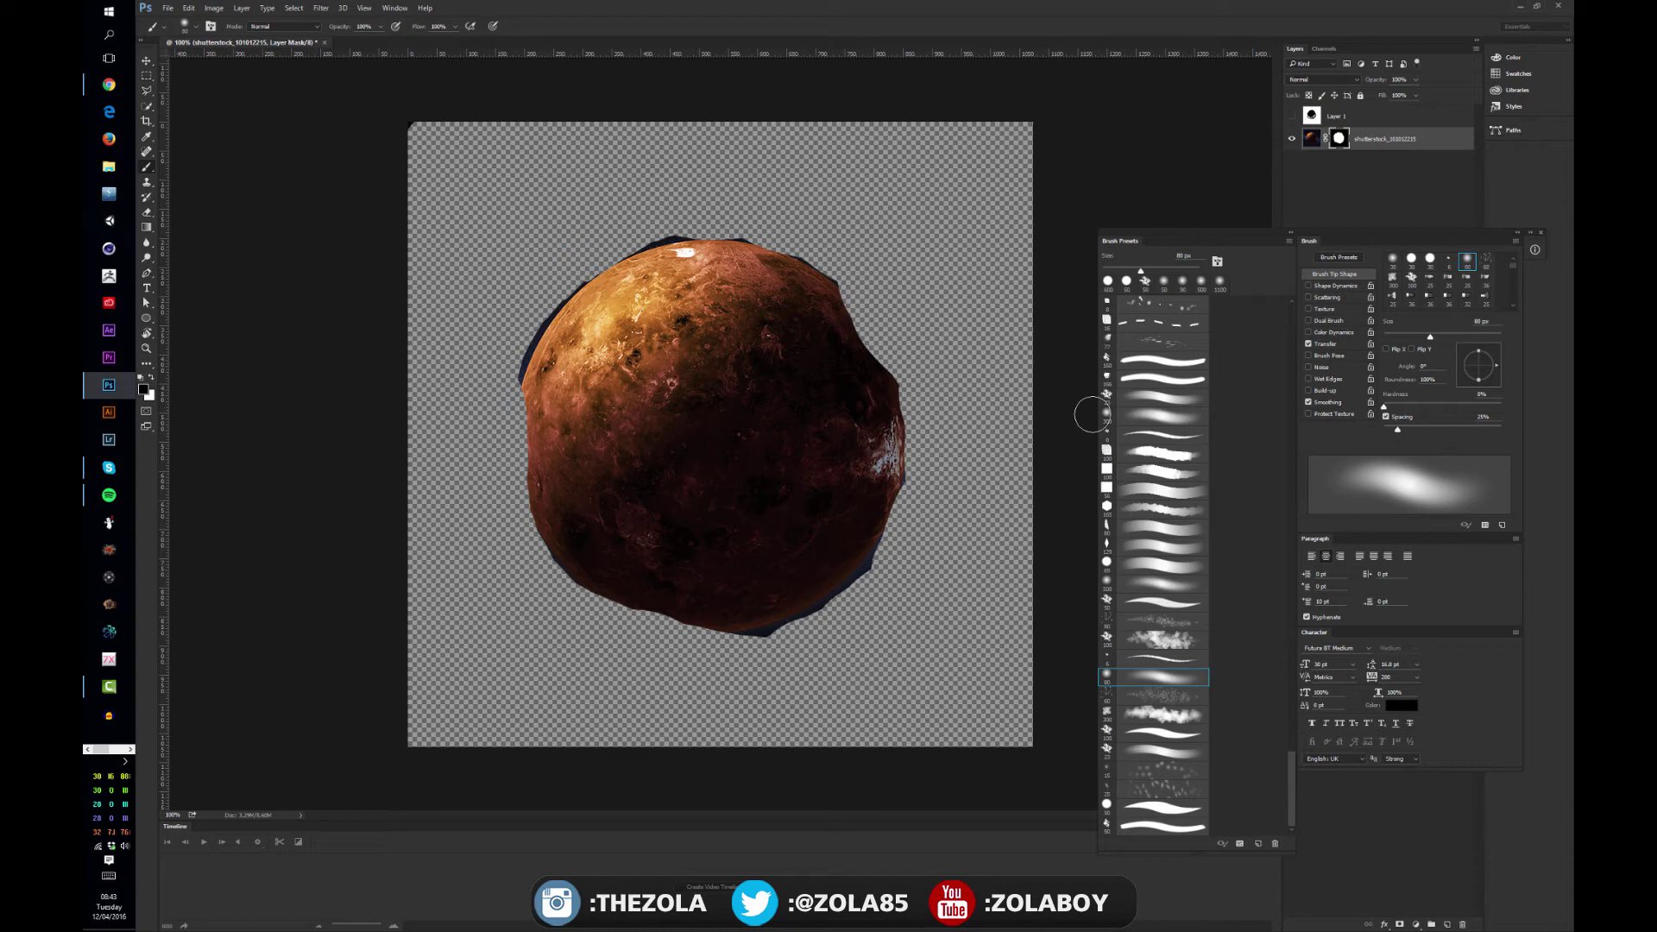
With a 300 px soft round brush, paint black over the planet's top-left, bottom, right and lower-left edges
left_click(1121, 415)
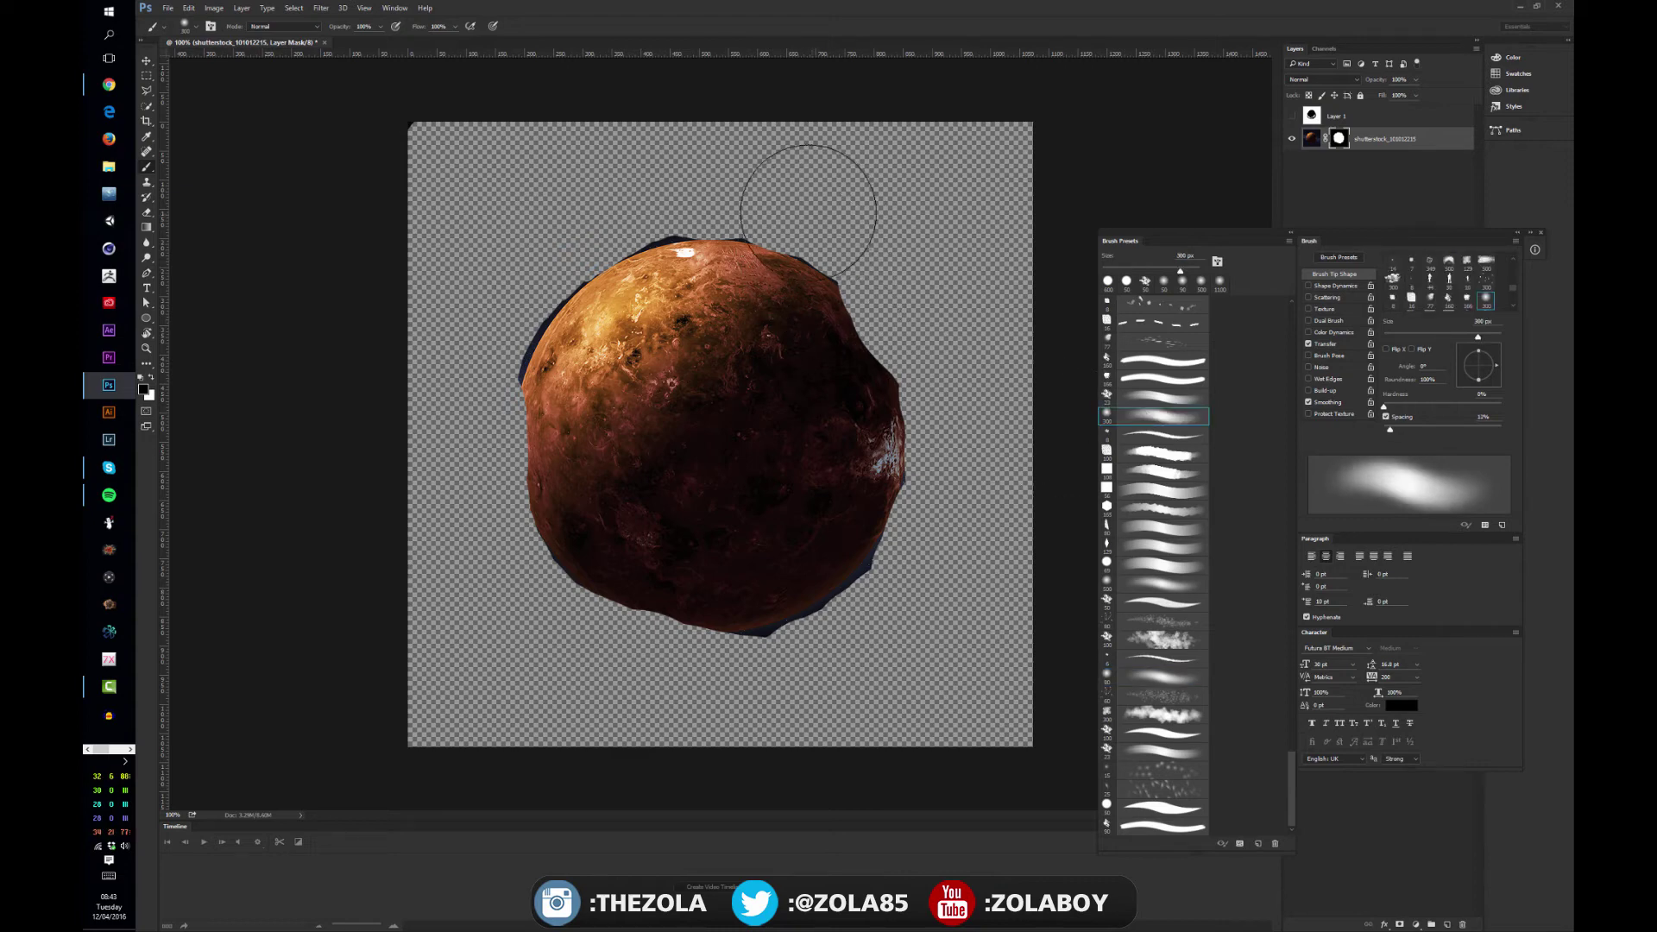
mouse_move(837, 222)
left_mouse_down()
mouse_move(774, 207)
mouse_move(650, 218)
mouse_move(547, 257)
mouse_move(481, 397)
mouse_move(505, 279)
mouse_move(559, 506)
mouse_move(556, 629)
mouse_move(475, 497)
mouse_move(512, 646)
mouse_move(462, 602)
mouse_move(564, 696)
left_mouse_up()
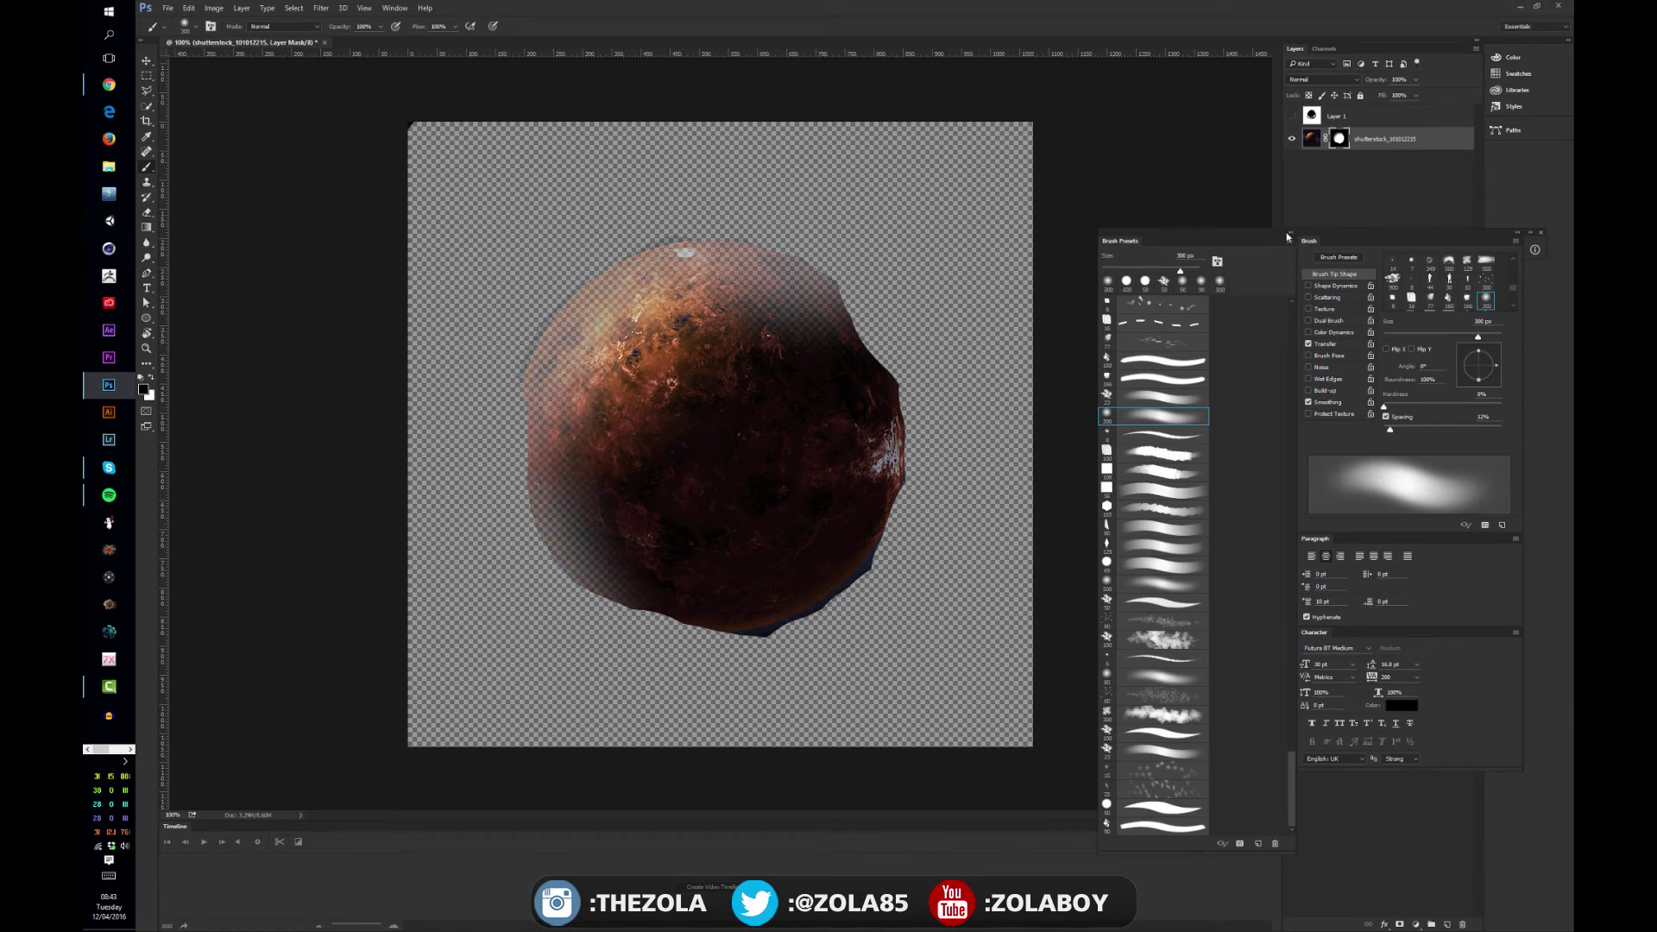
mouse_move(603, 636)
left_mouse_down()
mouse_move(850, 684)
mouse_move(775, 698)
left_mouse_up()
mouse_move(917, 617)
left_mouse_down()
mouse_move(935, 393)
mouse_move(1003, 484)
mouse_move(890, 285)
mouse_move(819, 248)
mouse_move(898, 275)
mouse_move(656, 217)
mouse_move(516, 278)
mouse_move(615, 187)
left_mouse_up()
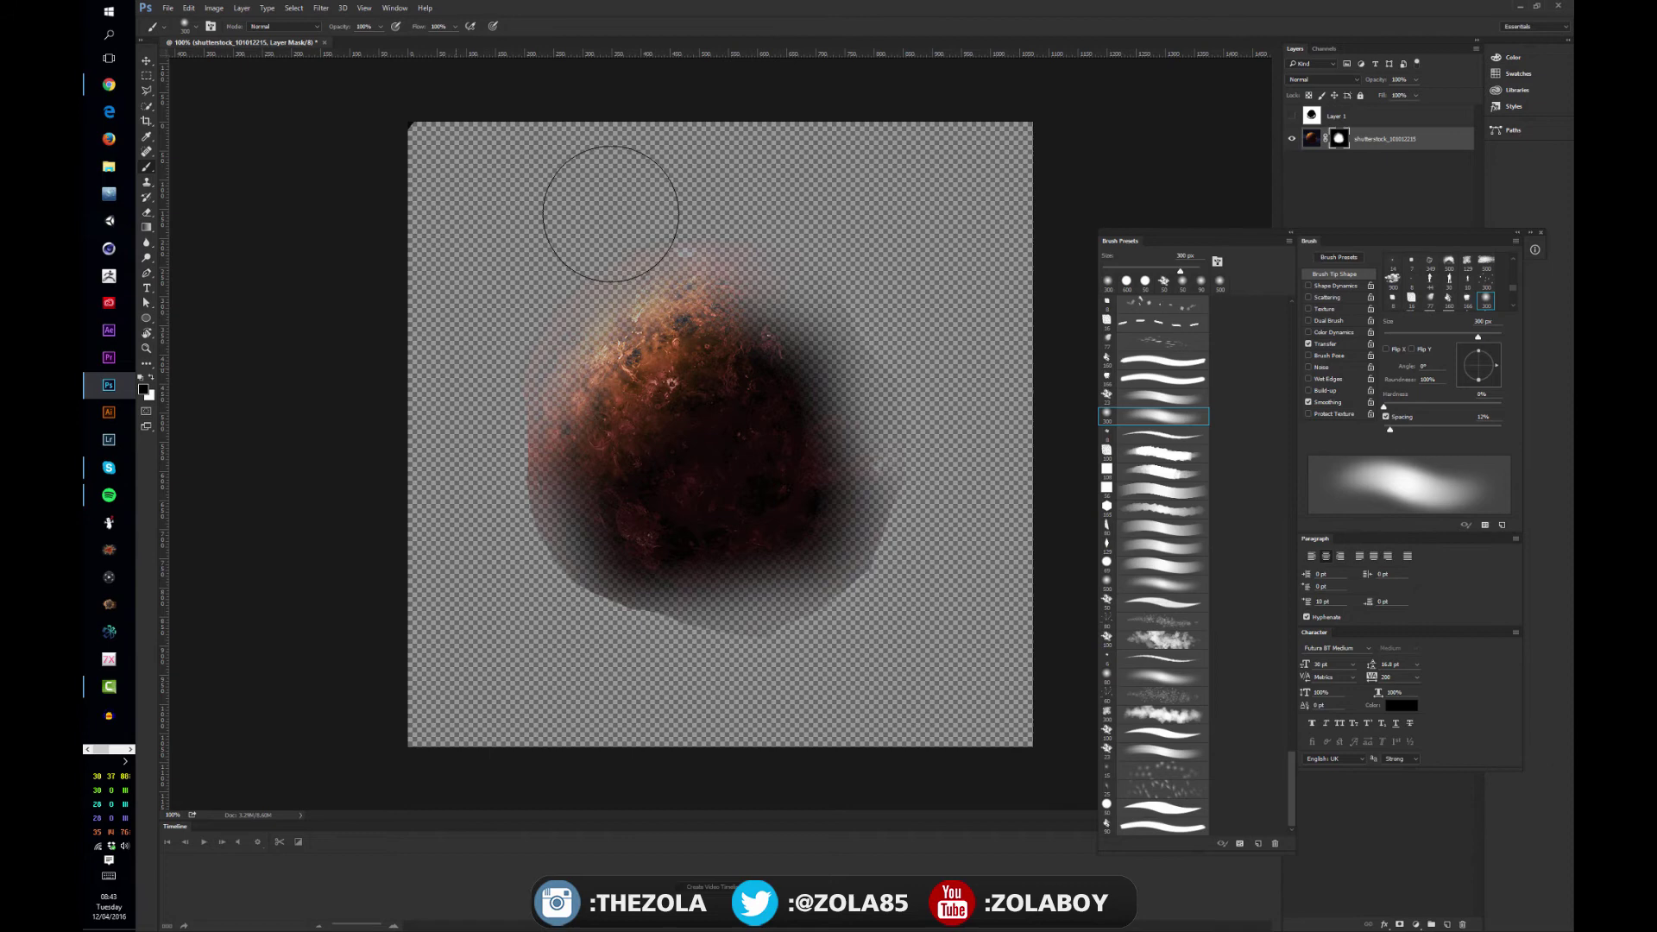
mouse_move(469, 396)
left_mouse_down()
mouse_move(537, 636)
mouse_move(427, 449)
mouse_move(514, 601)
mouse_move(479, 584)
mouse_move(563, 742)
mouse_move(493, 492)
mouse_move(761, 739)
mouse_move(728, 625)
mouse_move(927, 590)
mouse_move(571, 688)
mouse_move(915, 587)
mouse_move(894, 387)
mouse_move(859, 652)
mouse_move(869, 631)
mouse_move(592, 628)
mouse_move(888, 665)
left_mouse_up()
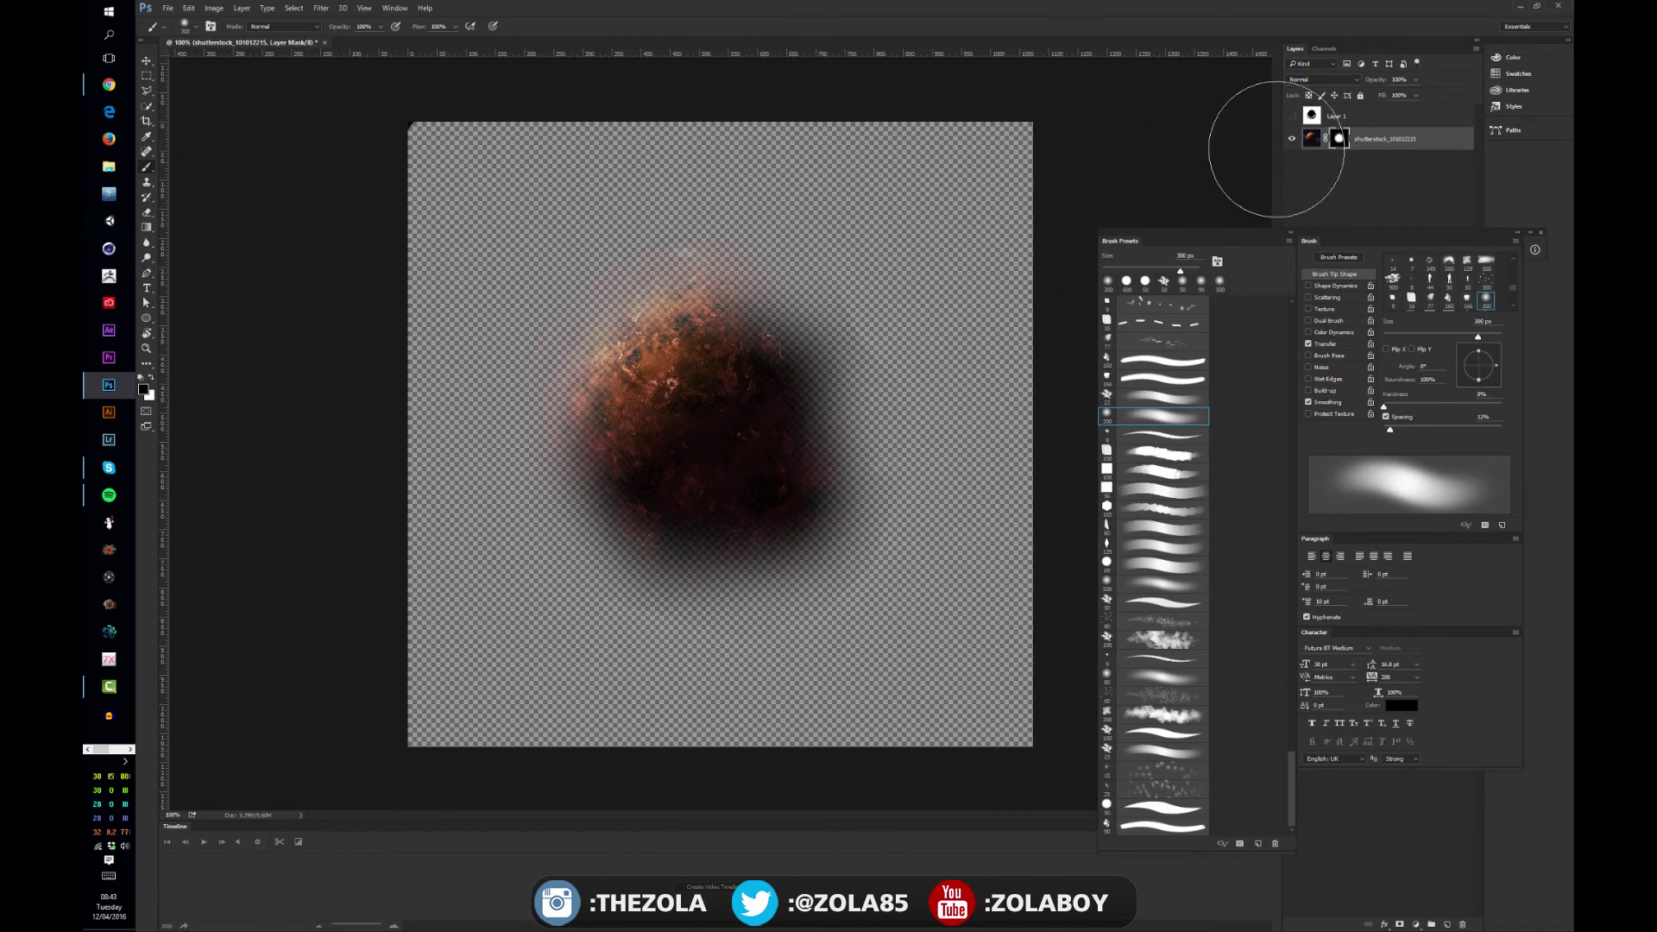
Toggle the layer mask off and on several times to compare the masked and full image
left_click(1342, 141, "shift")
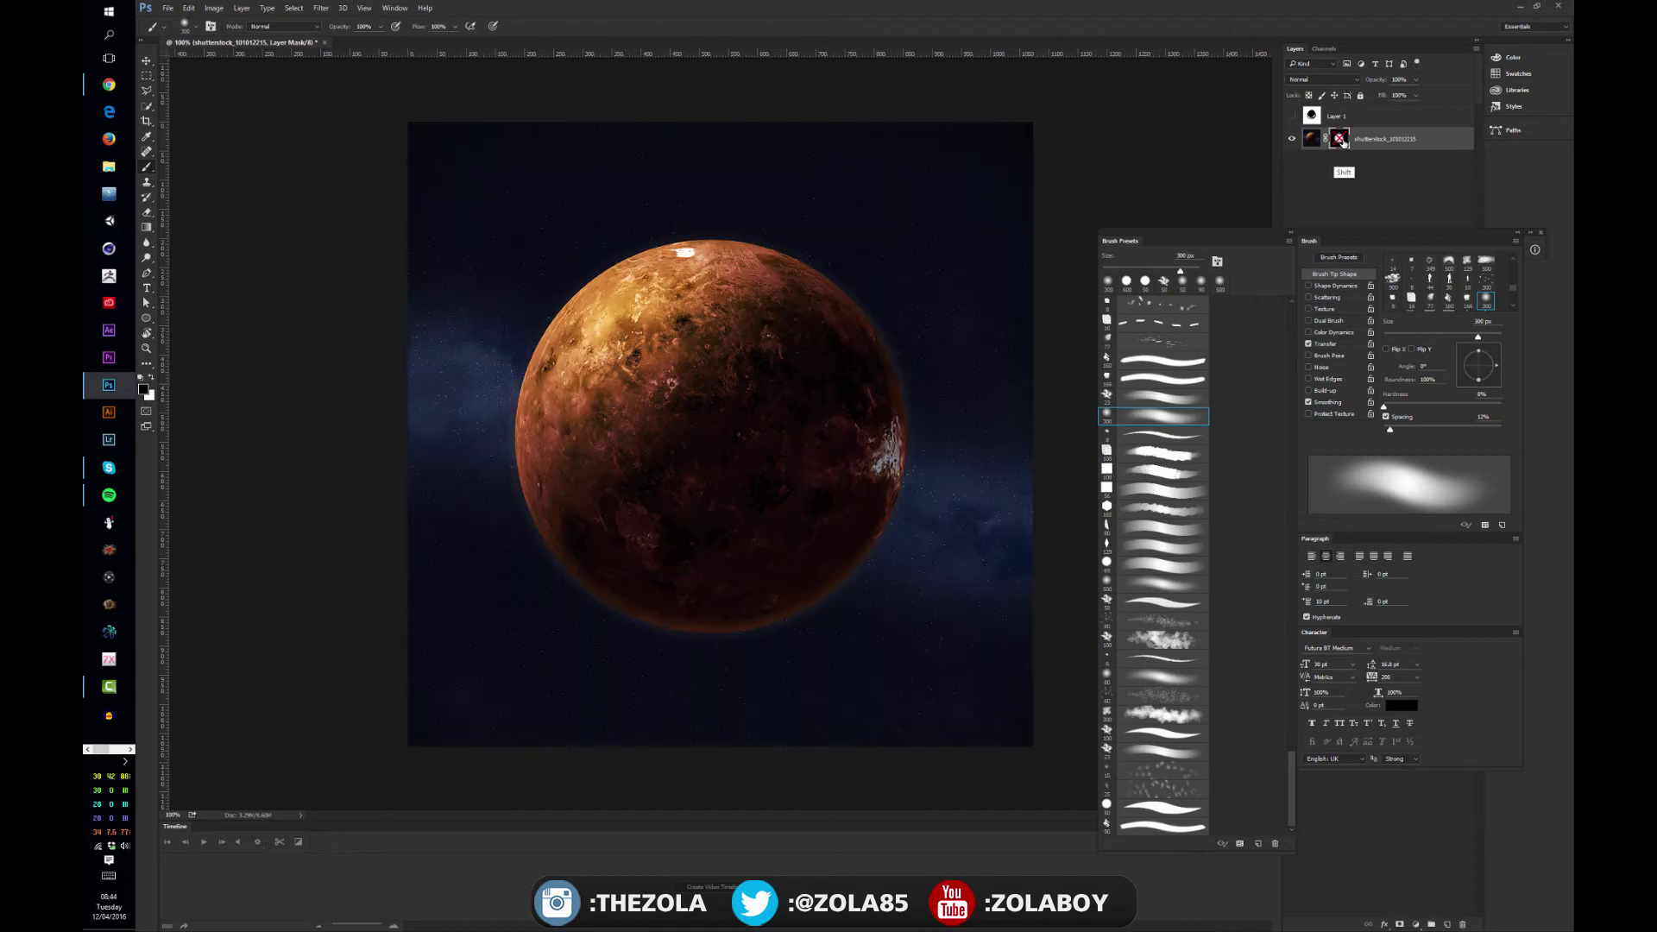
left_click(1343, 142, "shift")
left_click(1343, 143, "shift")
left_click(1343, 141, "shift")
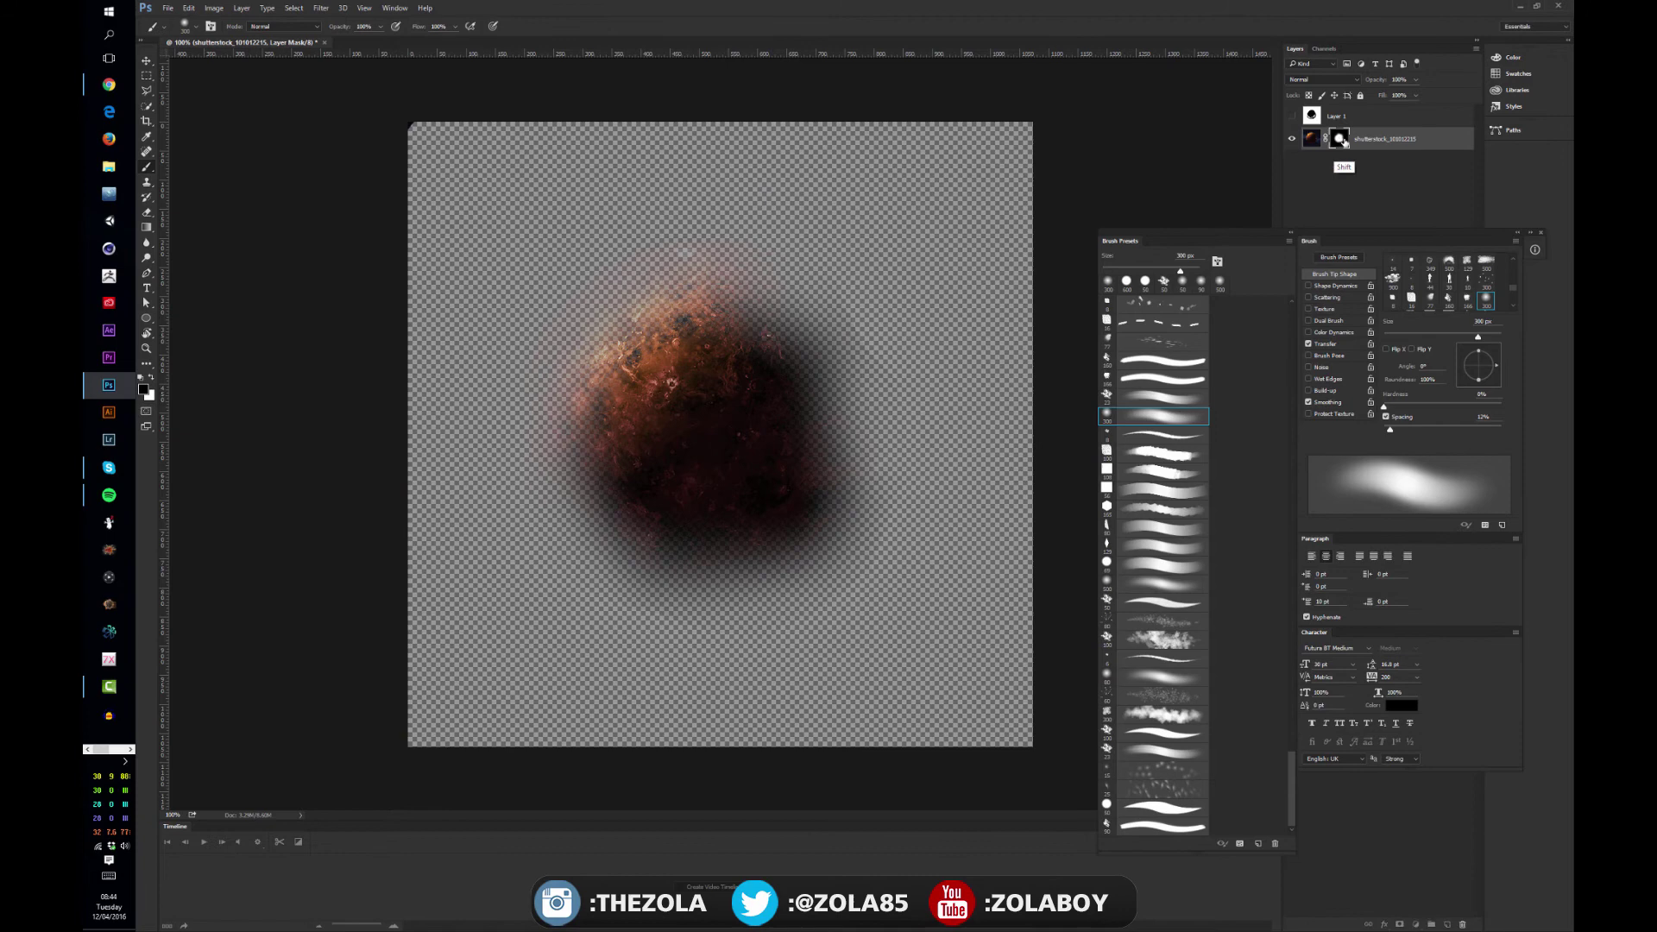
left_click(1343, 143, "shift")
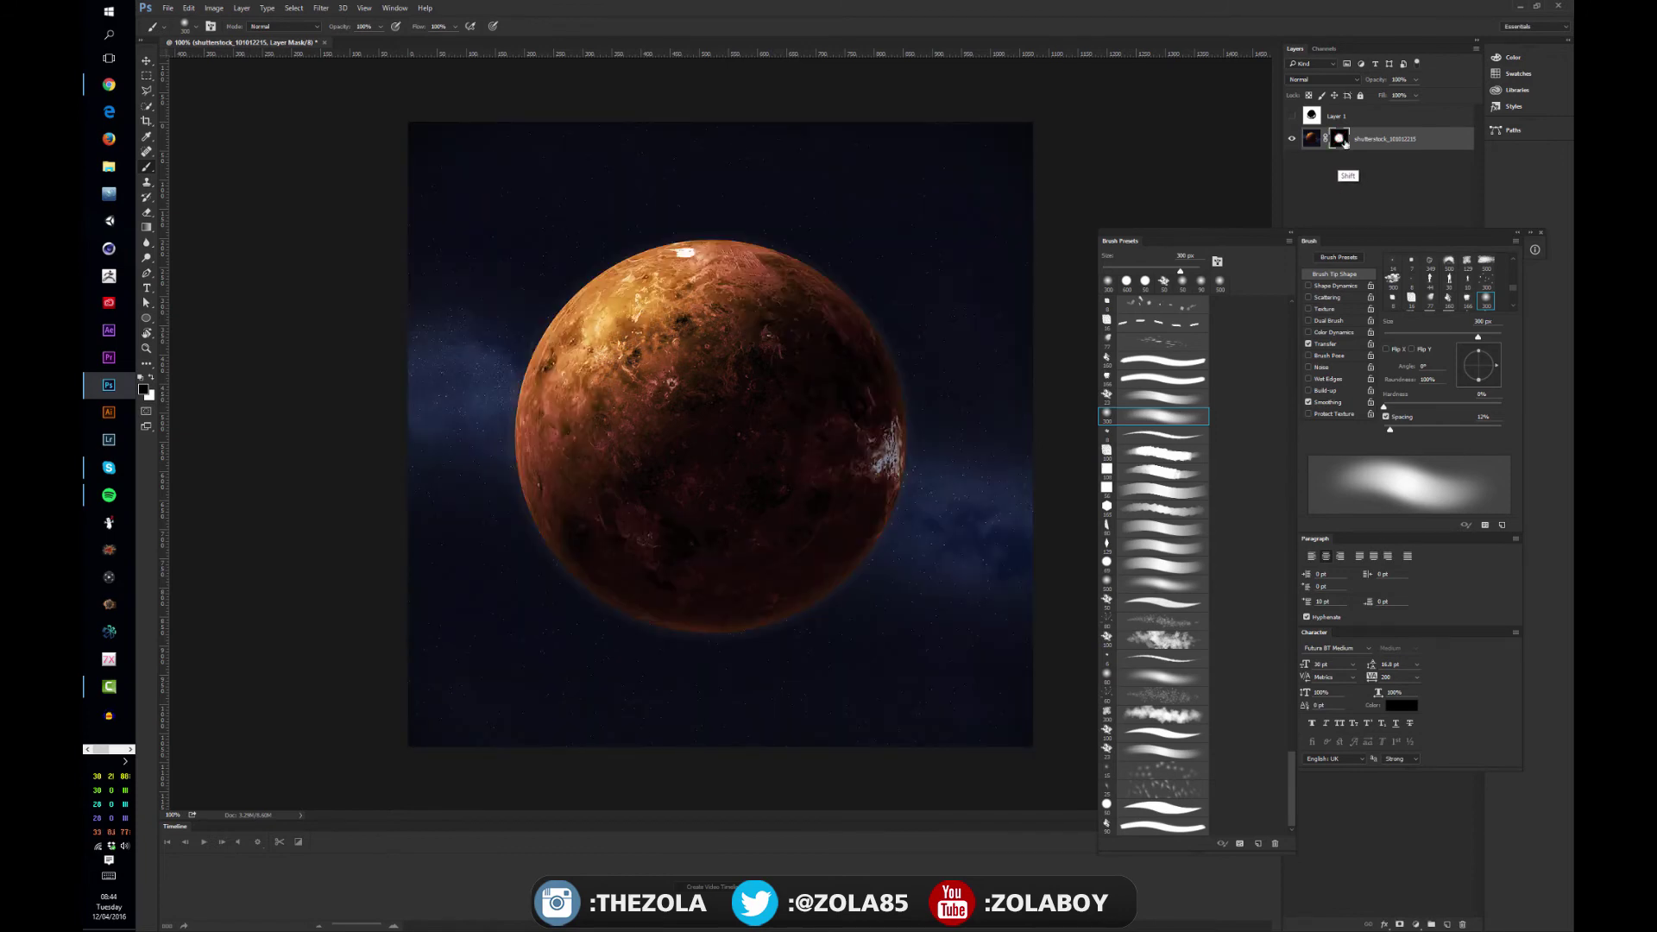
left_click(1343, 143, "shift")
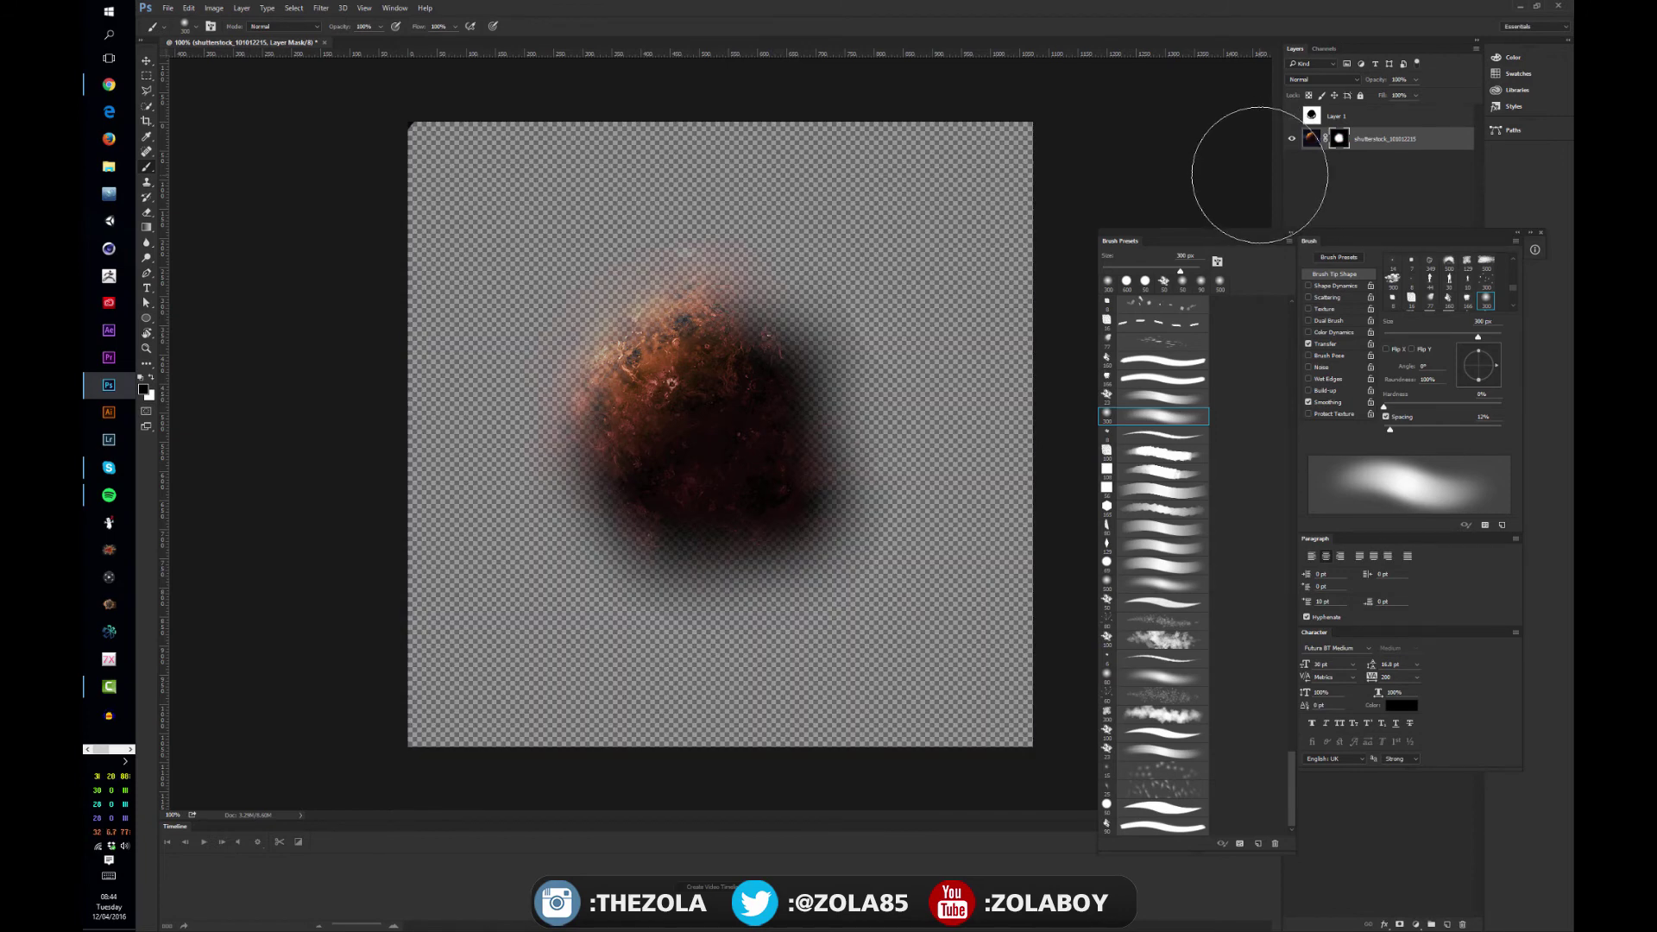
Test moving the layer and its mask with the Move tool, undo the moves, and re-enable the mask
key("v")
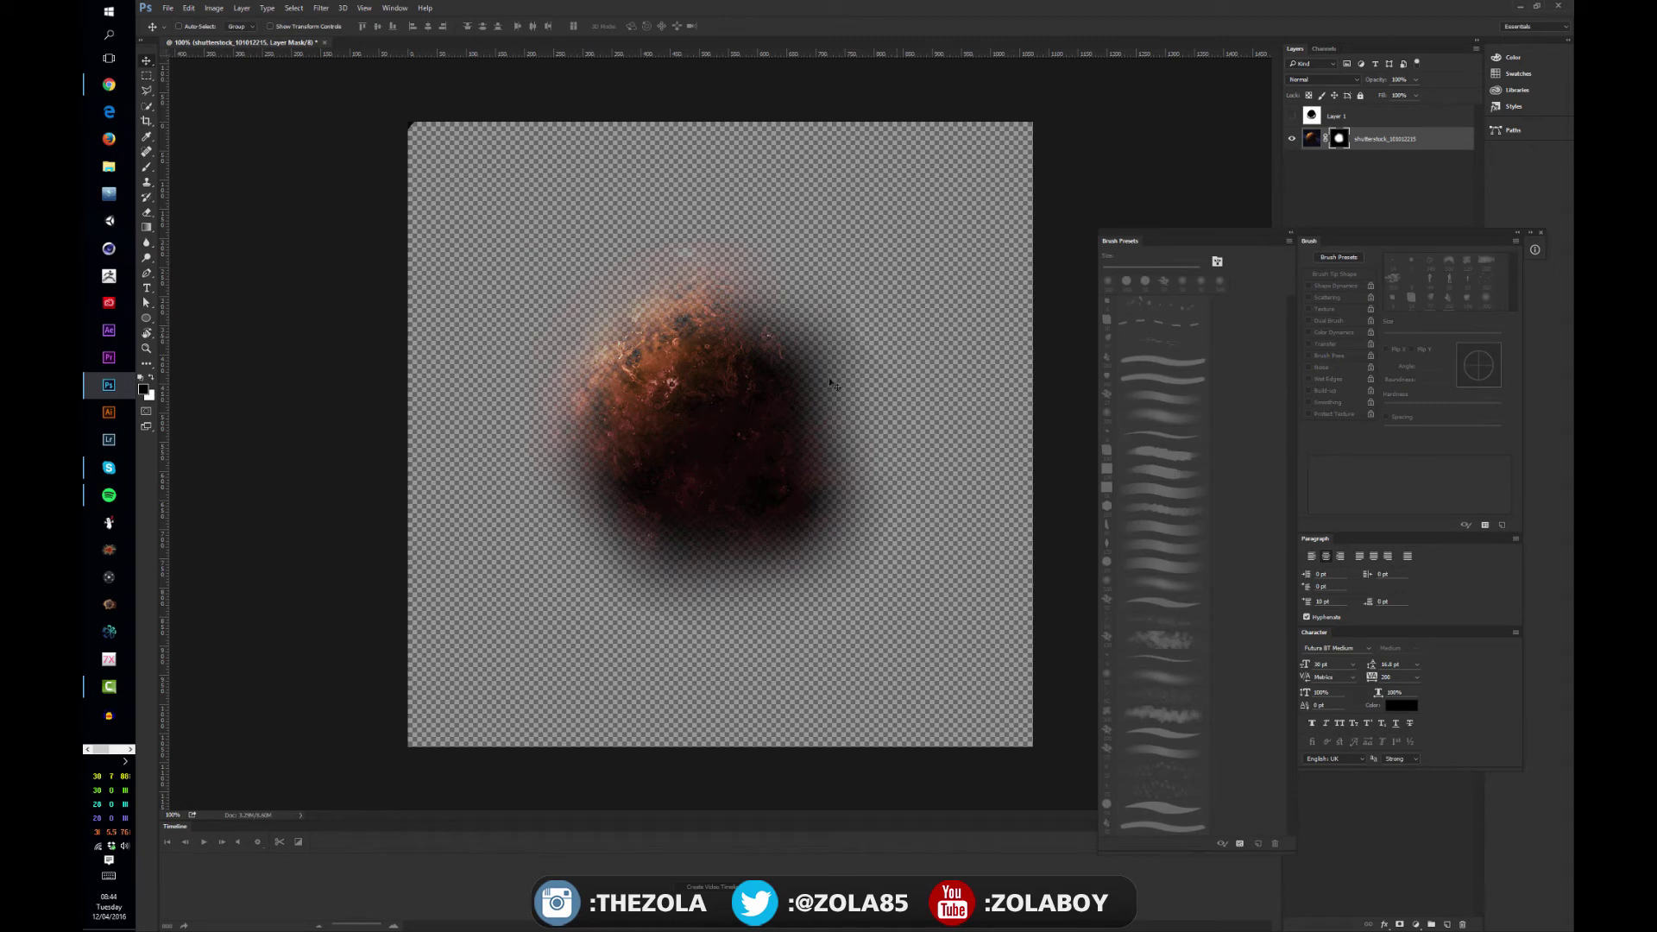
left_click_drag(832, 384, 981, 362)
key("ctrl+z")
left_click_drag(1003, 280, 682, 321)
left_click_drag(759, 362, 910, 444)
key("ctrl+alt+z")
key("ctrl+alt+z")
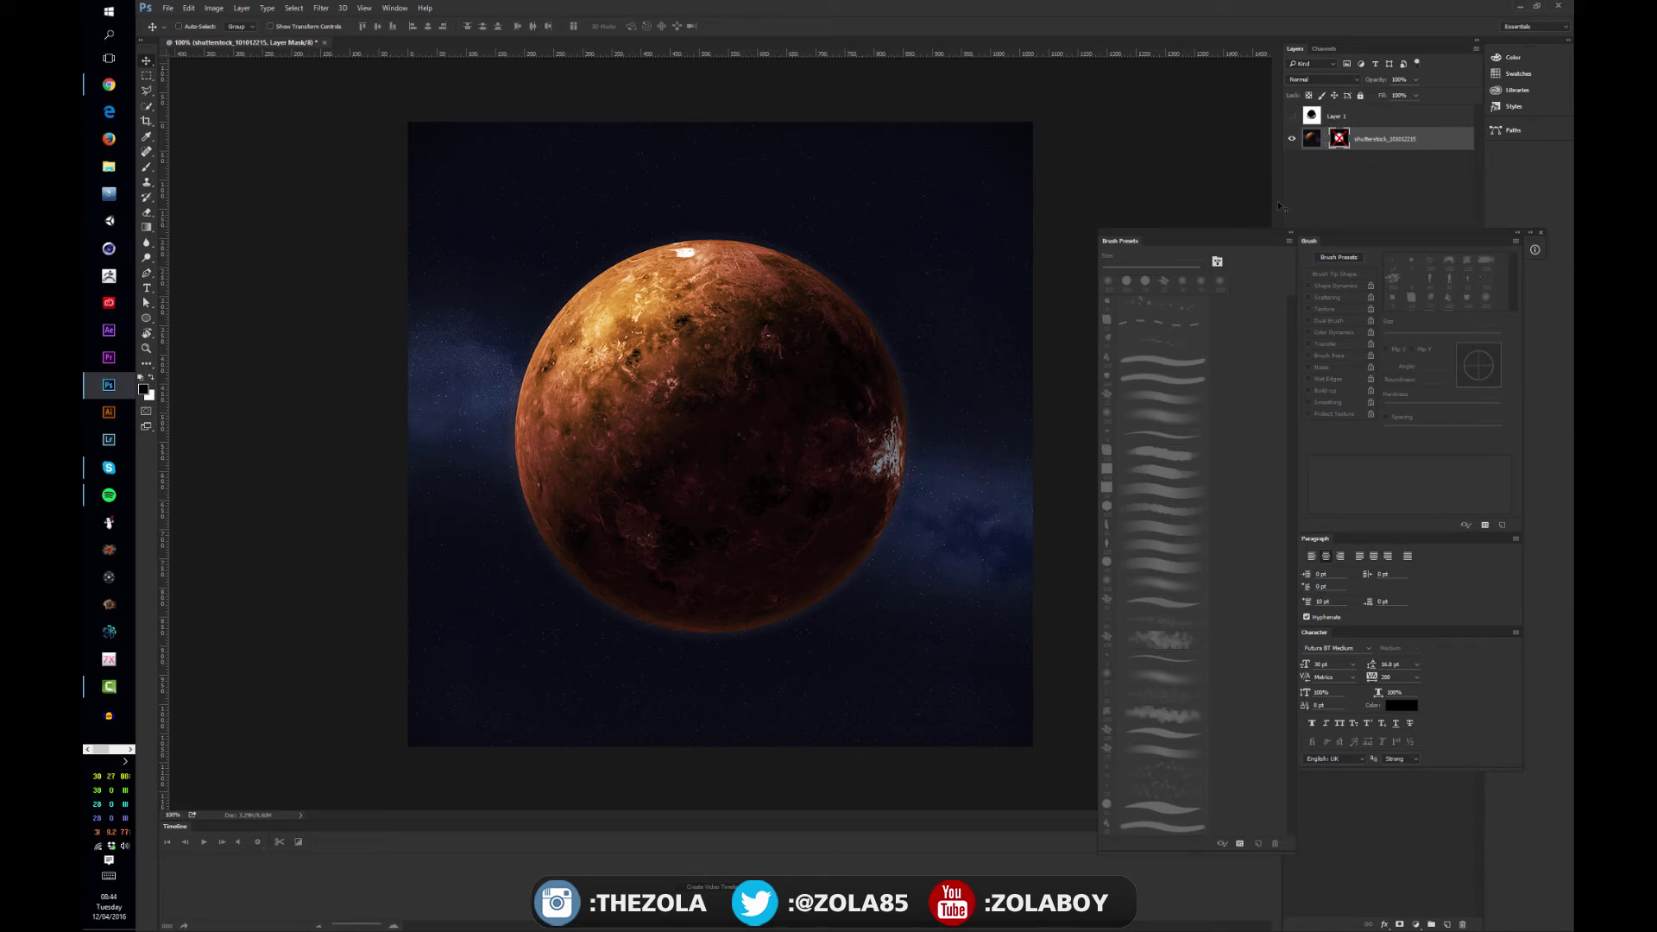
left_click(1338, 138, "shift")
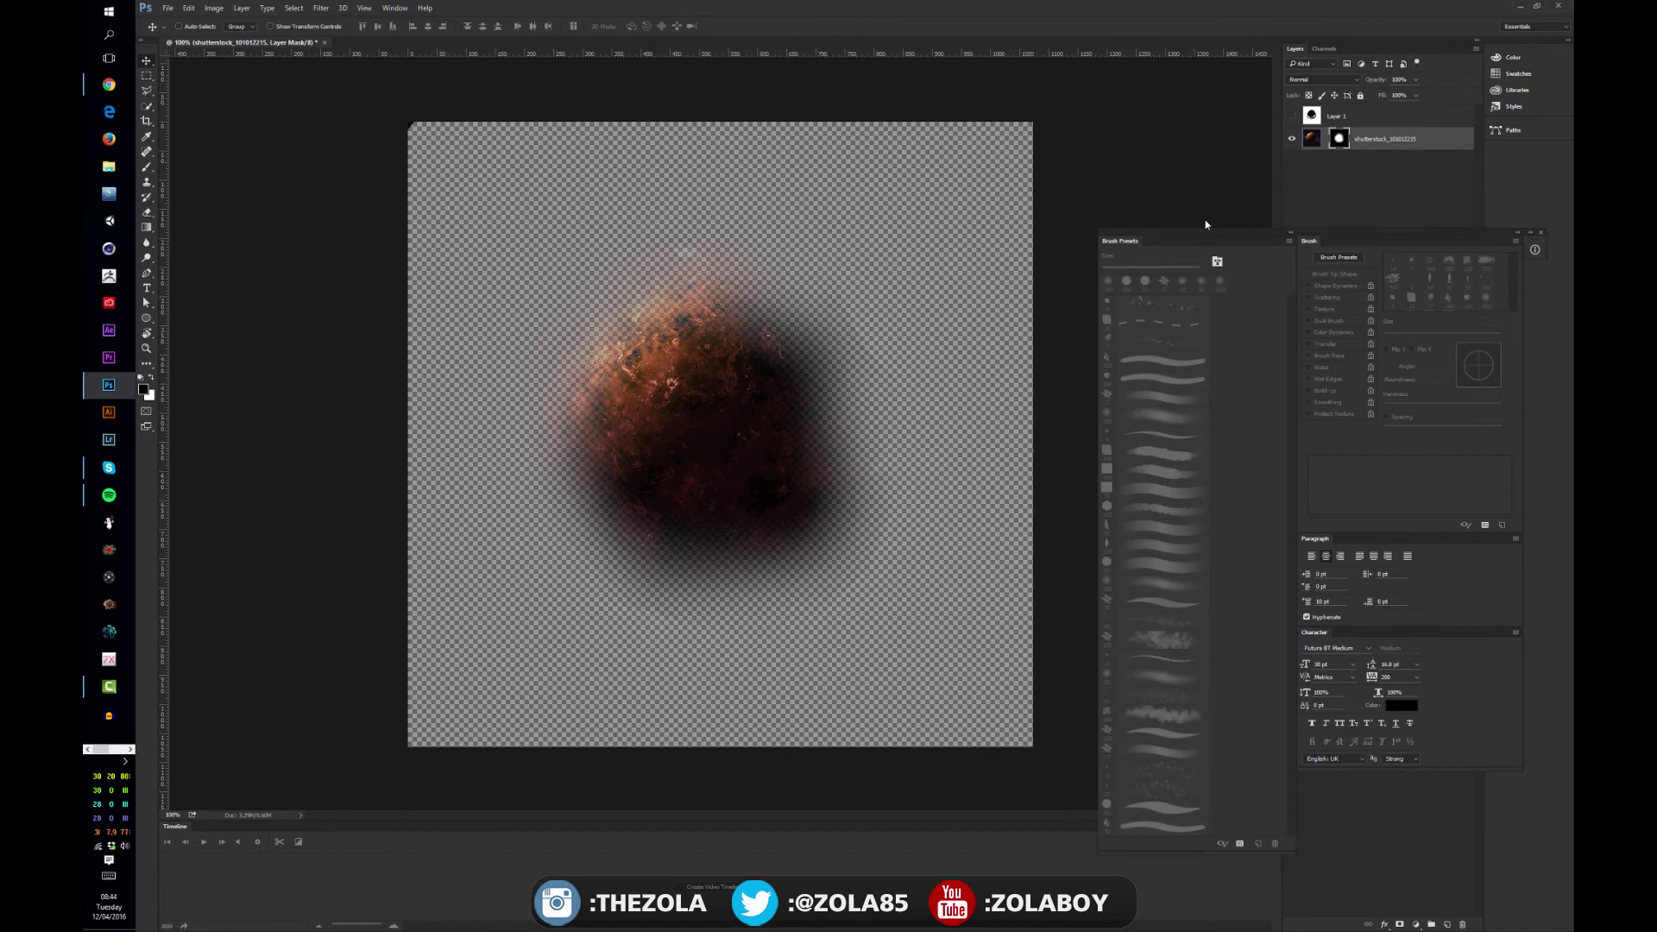
Delete the painted layer mask and tidy the brush panels out of the way
right_click(1340, 141)
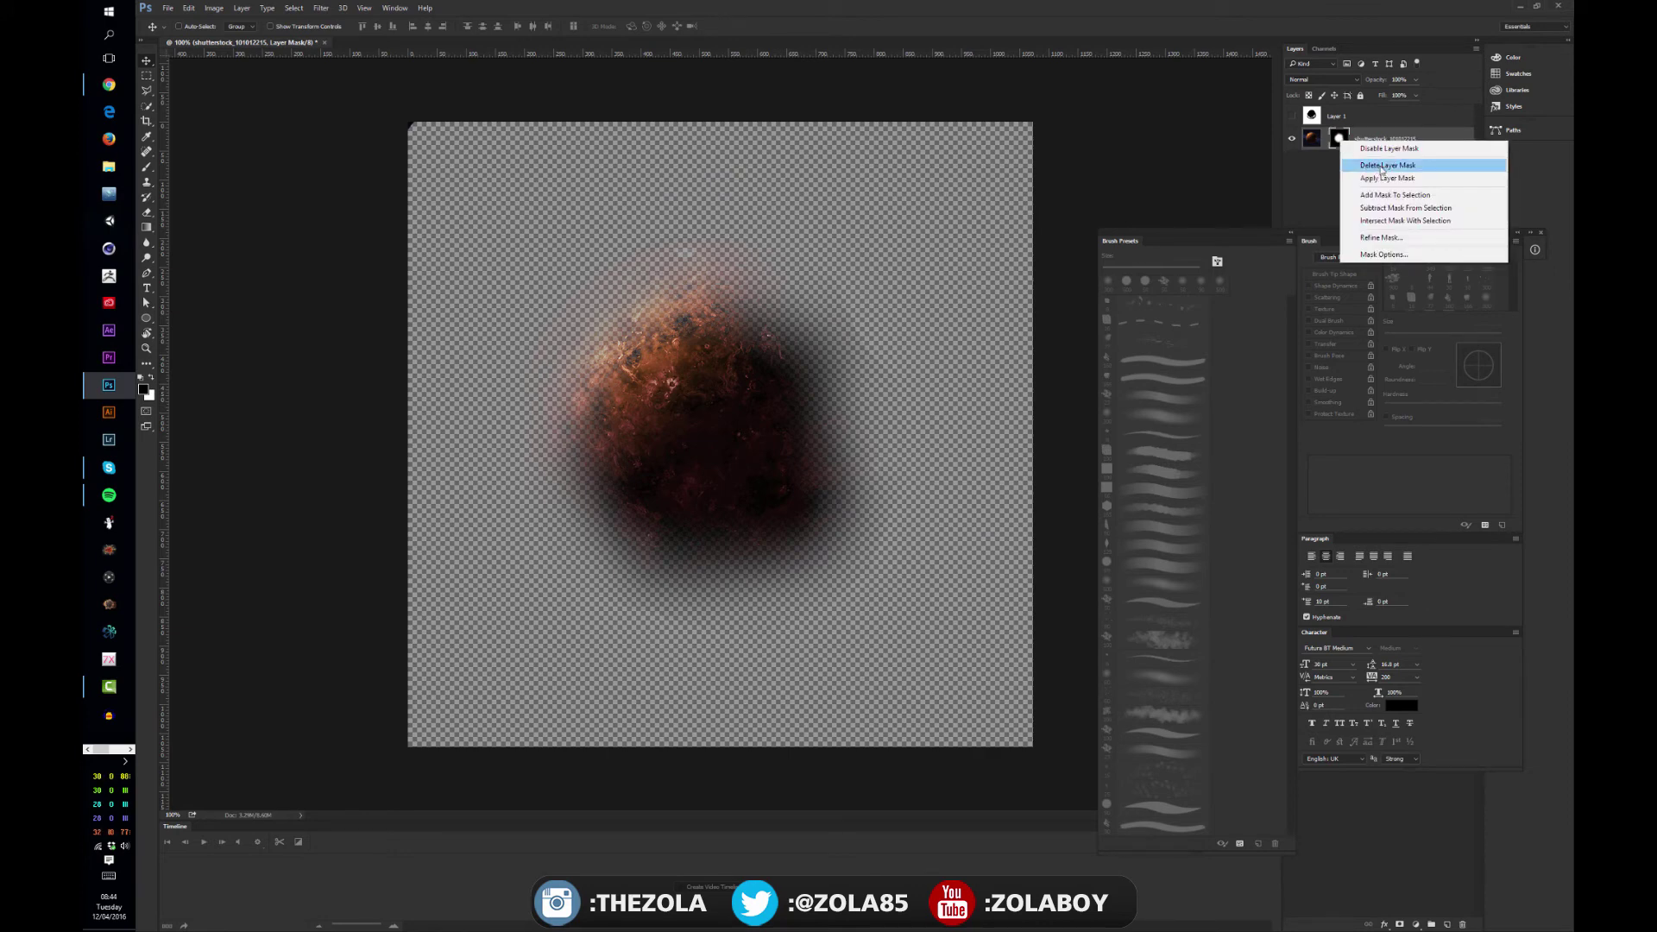
left_click(1381, 165)
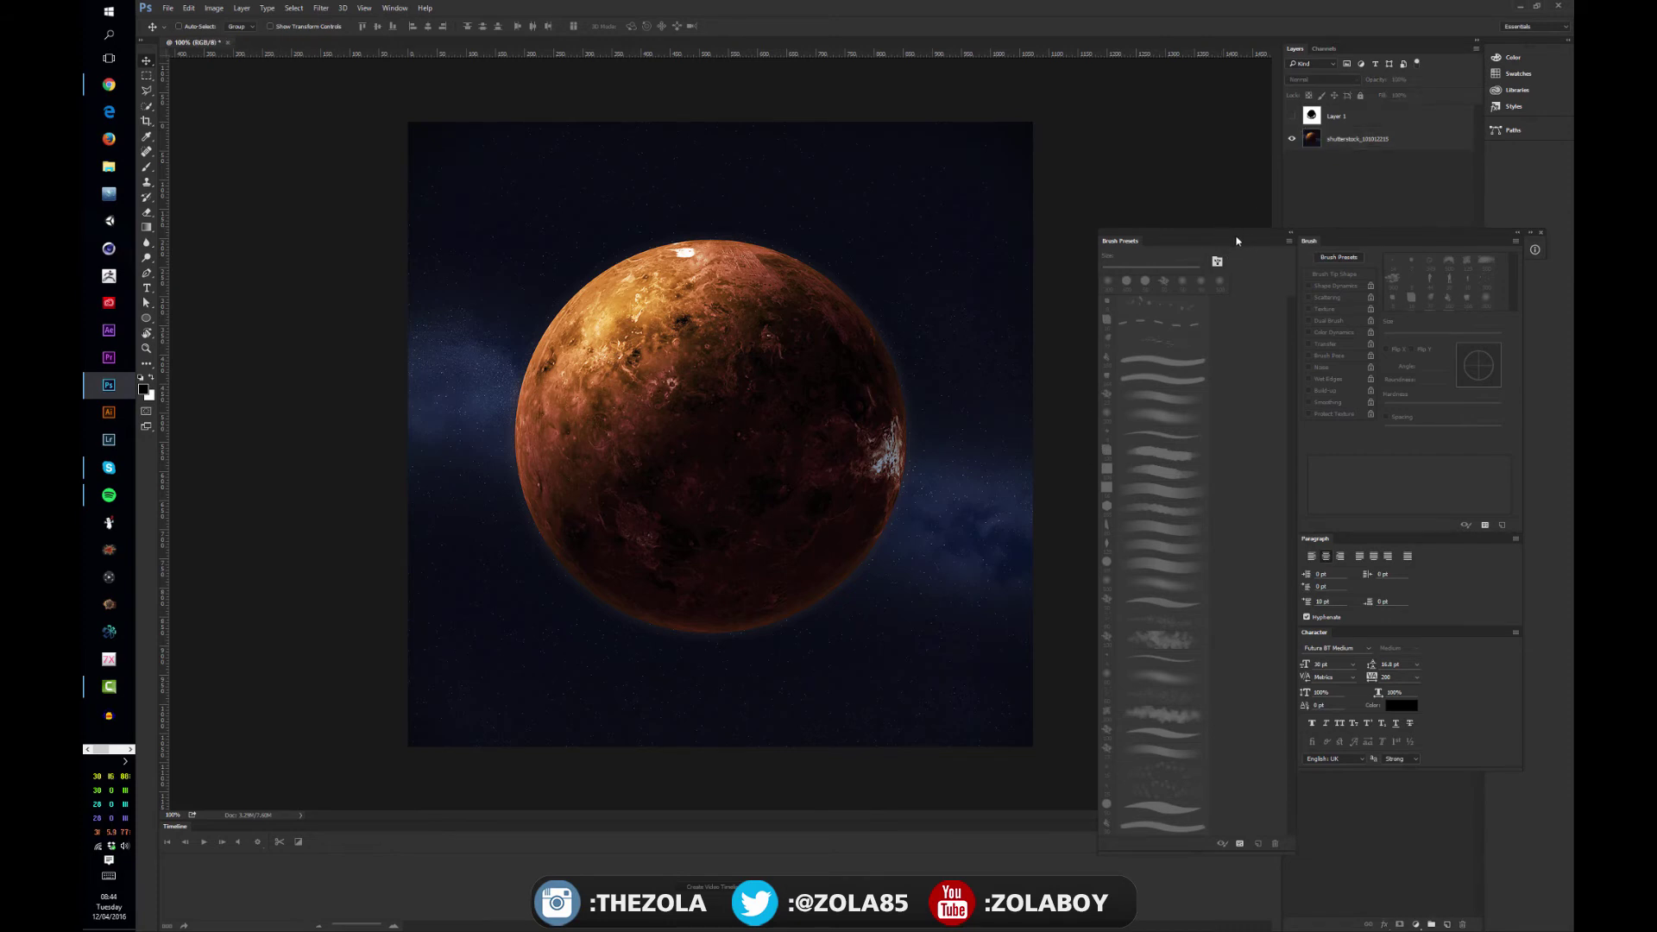
left_click_drag(1229, 238, 1550, 176)
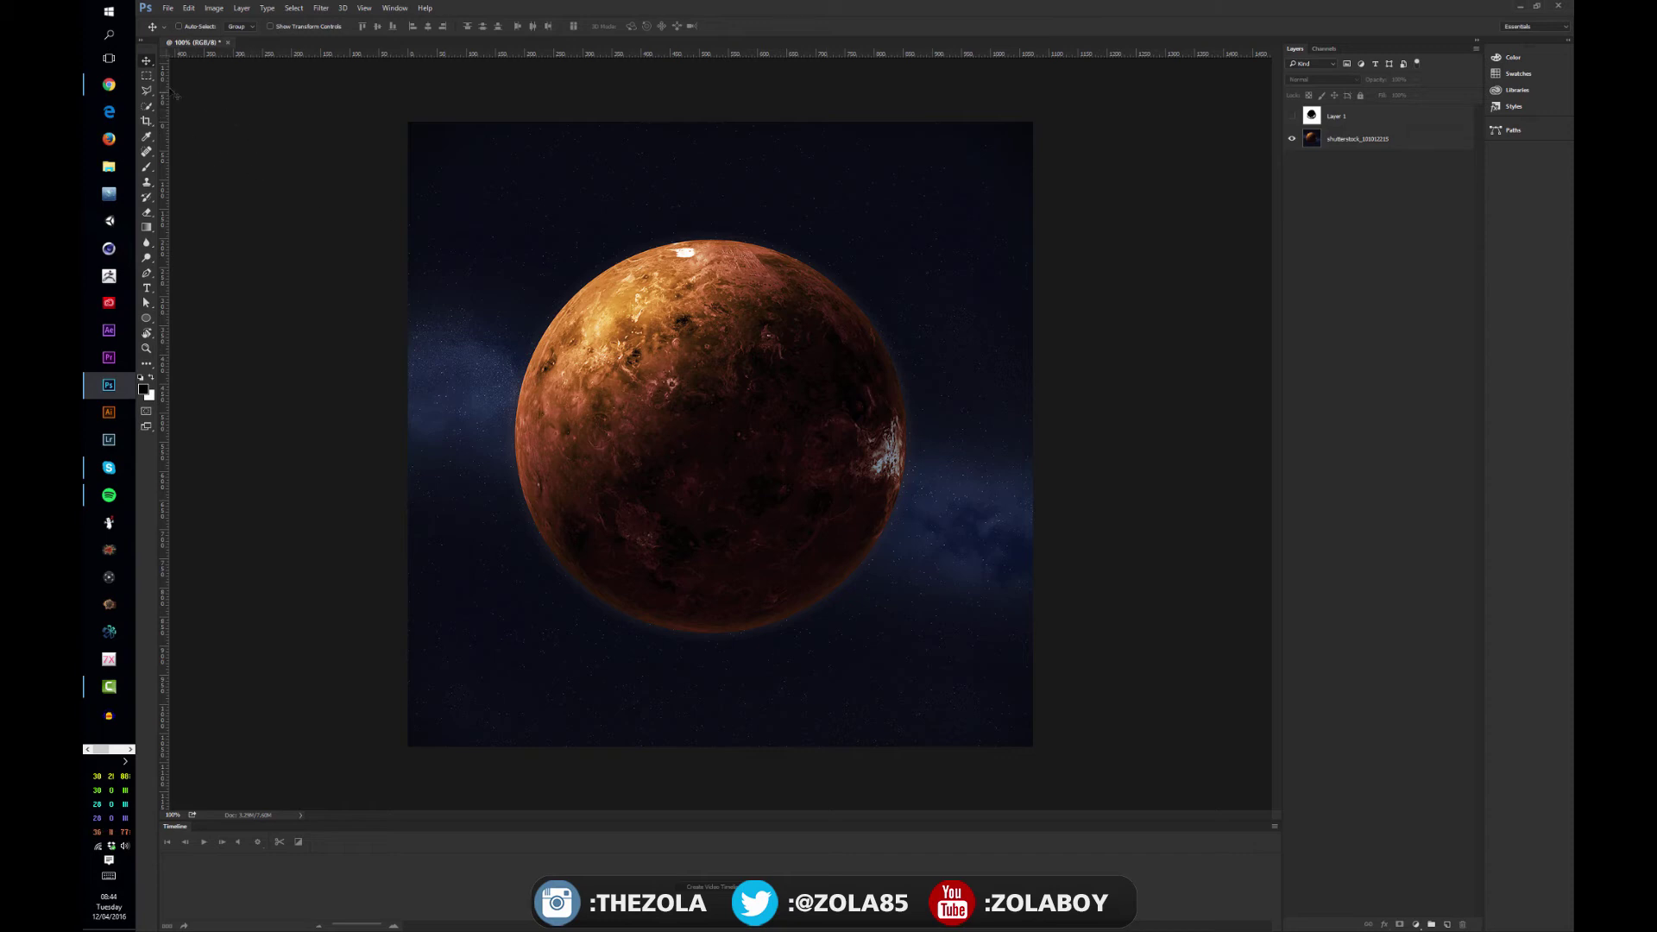
Select a circle around the planet with the Elliptical Marquee and add a layer mask from it
right_click(146, 75)
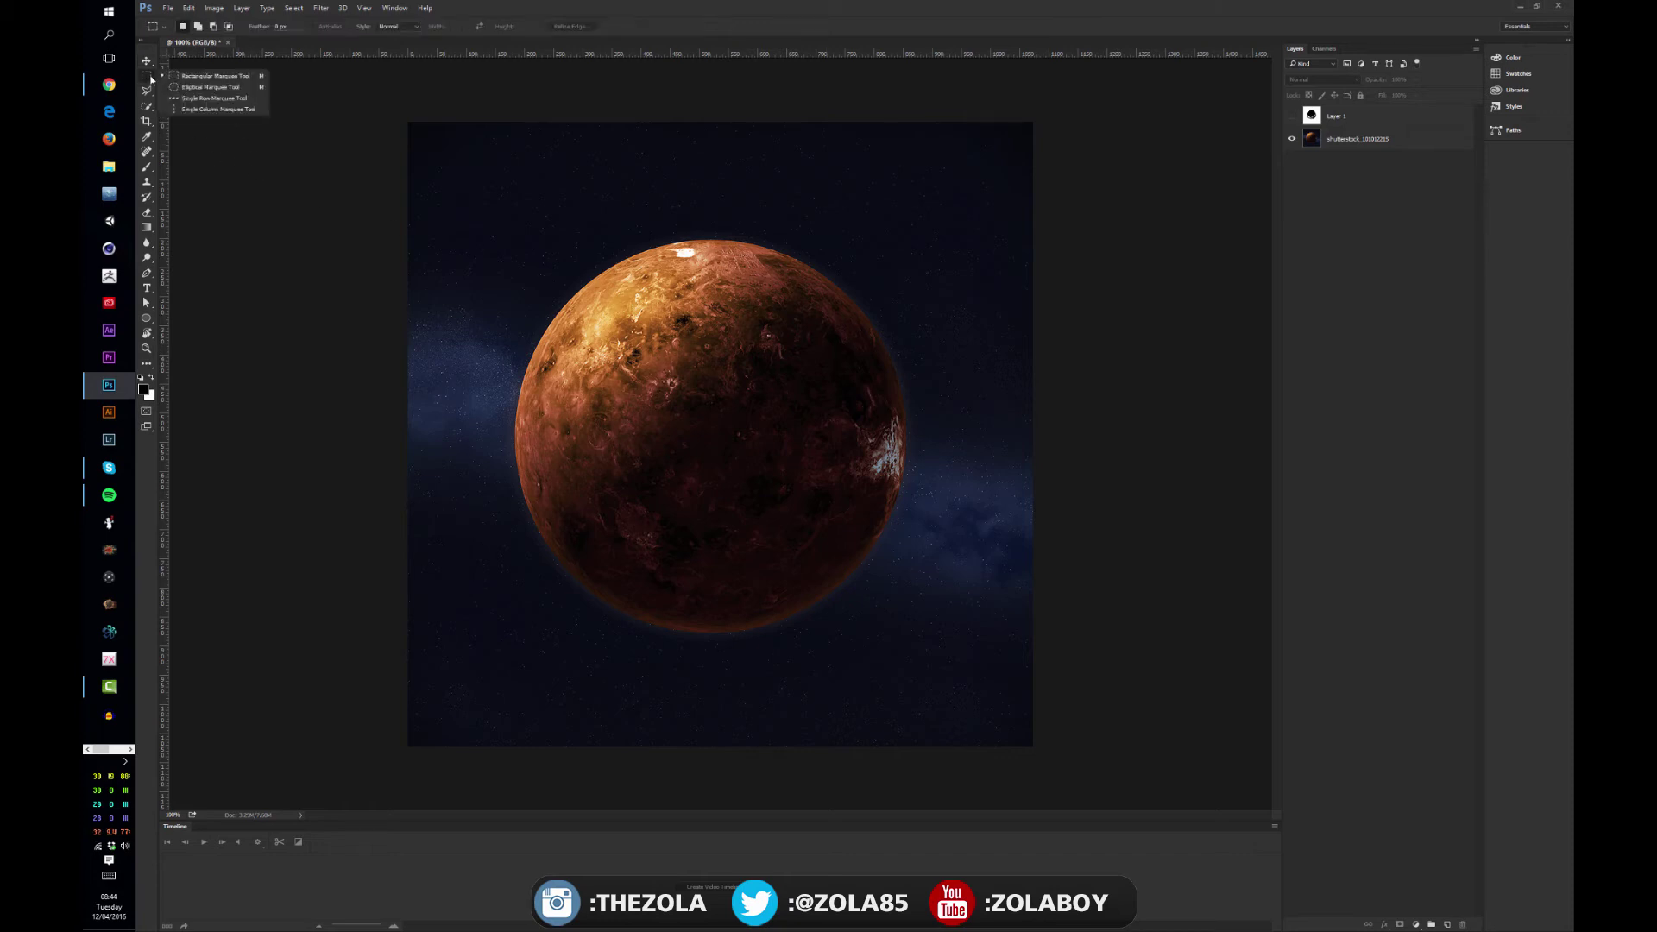
left_click(207, 86)
left_click_drag(607, 292, 1123, 633)
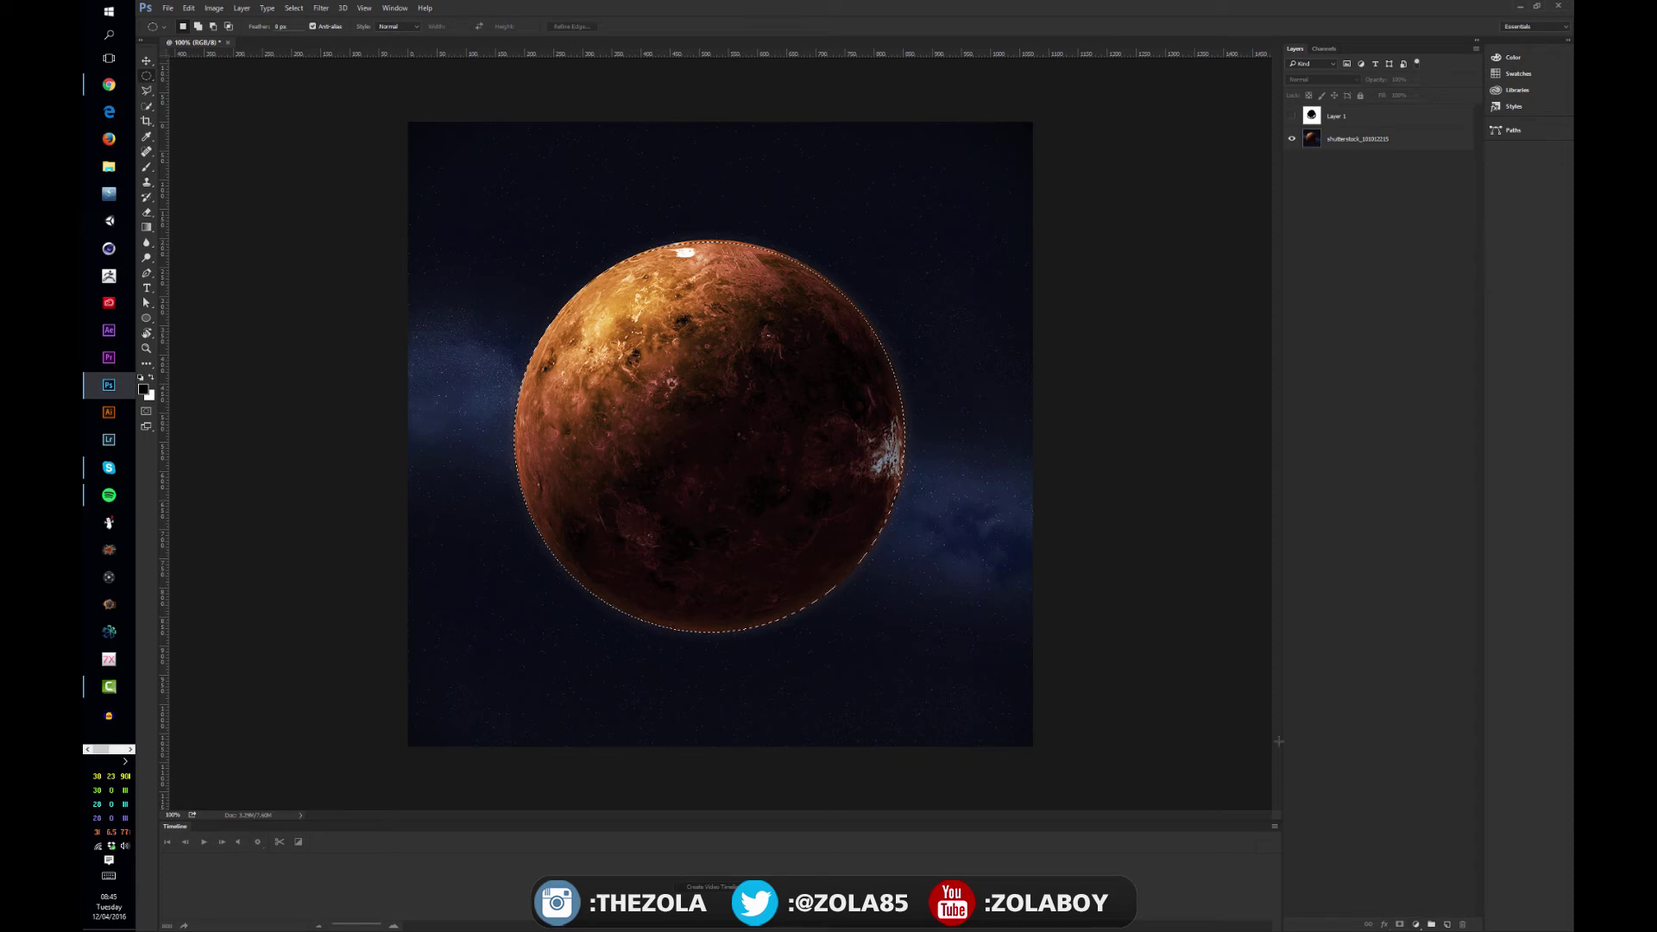
left_click(1363, 140)
left_click(1399, 924)
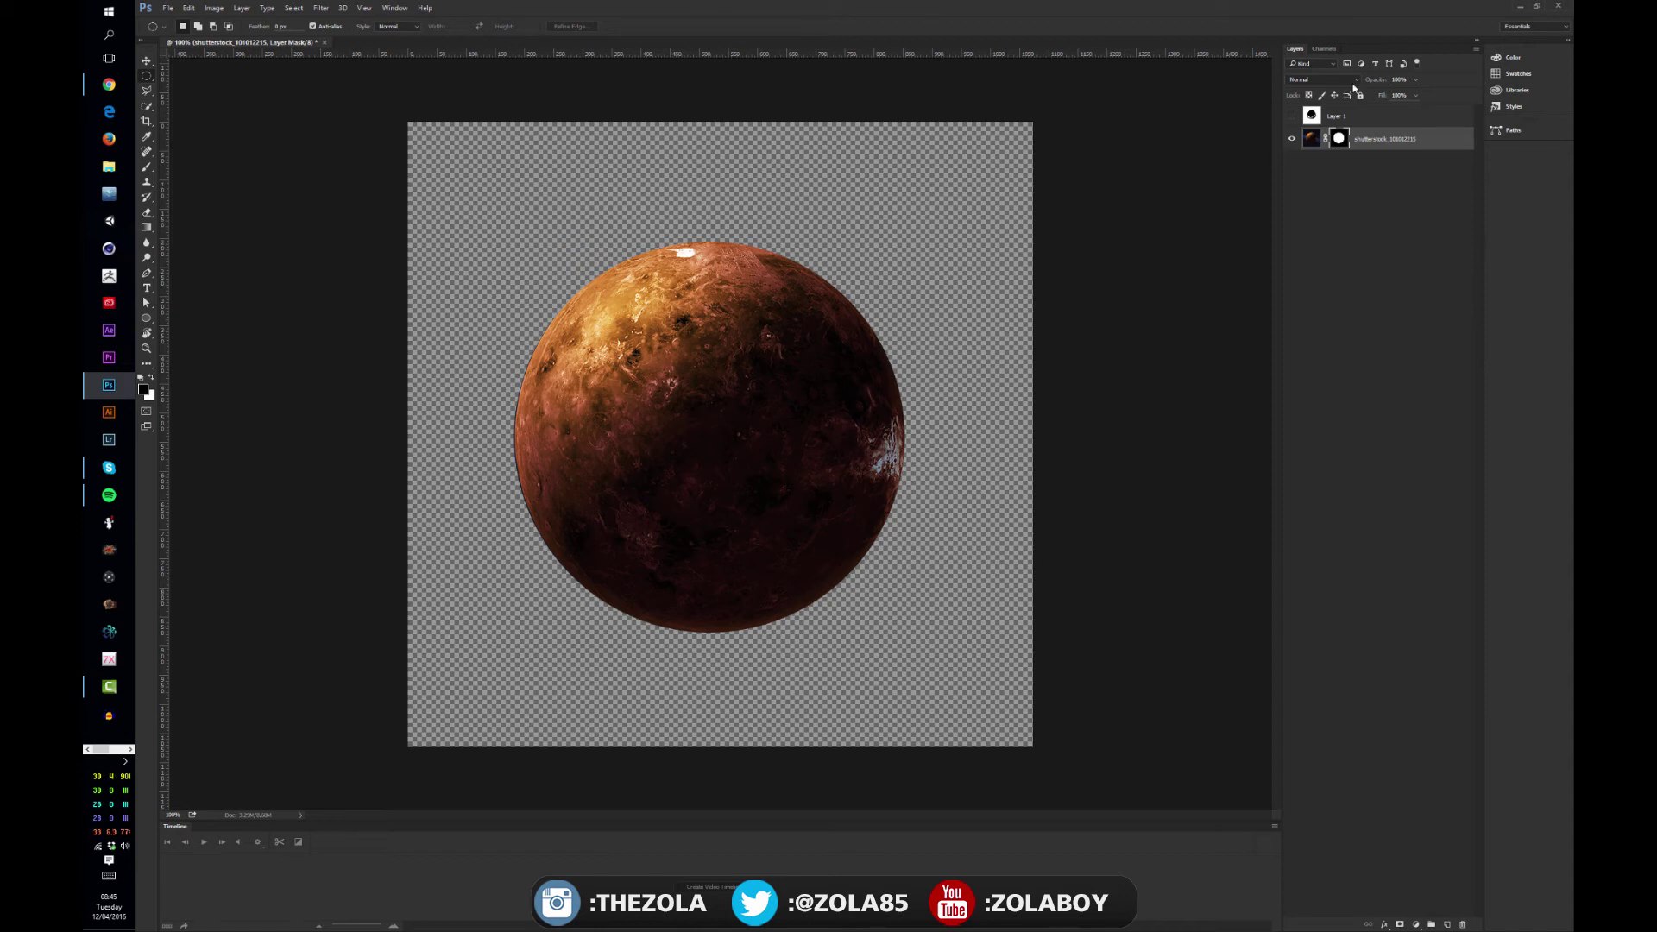
Target the new circular mask and invert it with Ctrl+I, then invert it back
left_click(1338, 139)
key("v")
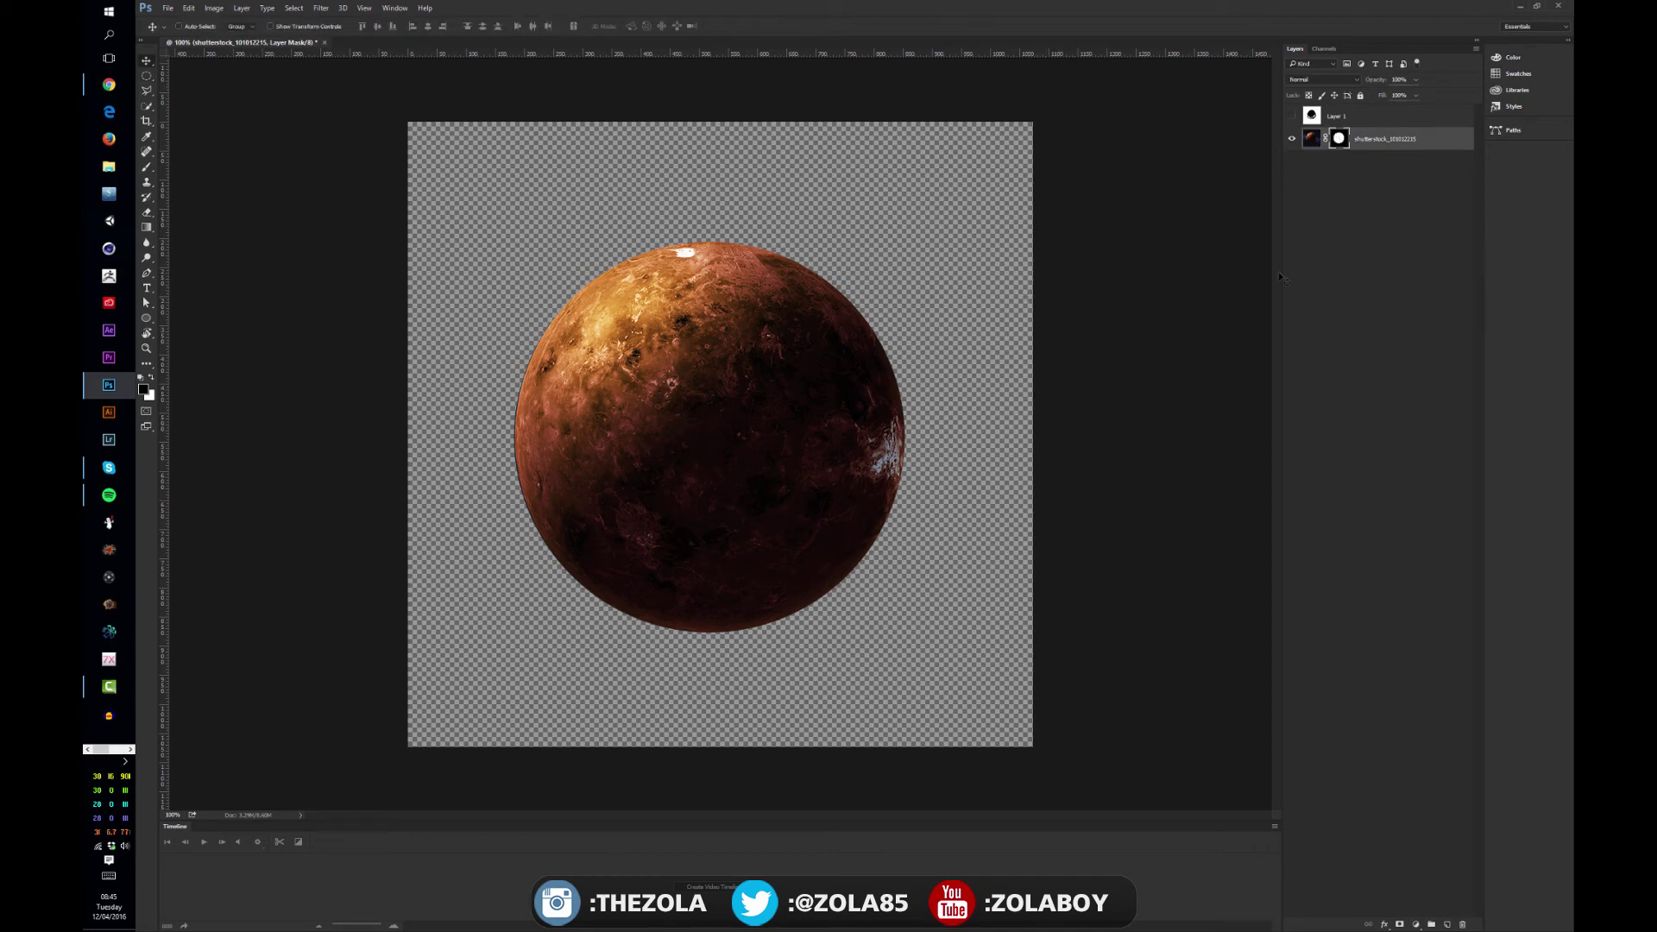
key("ctrl+i")
key("ctrl+i")
key("ctrl+i")
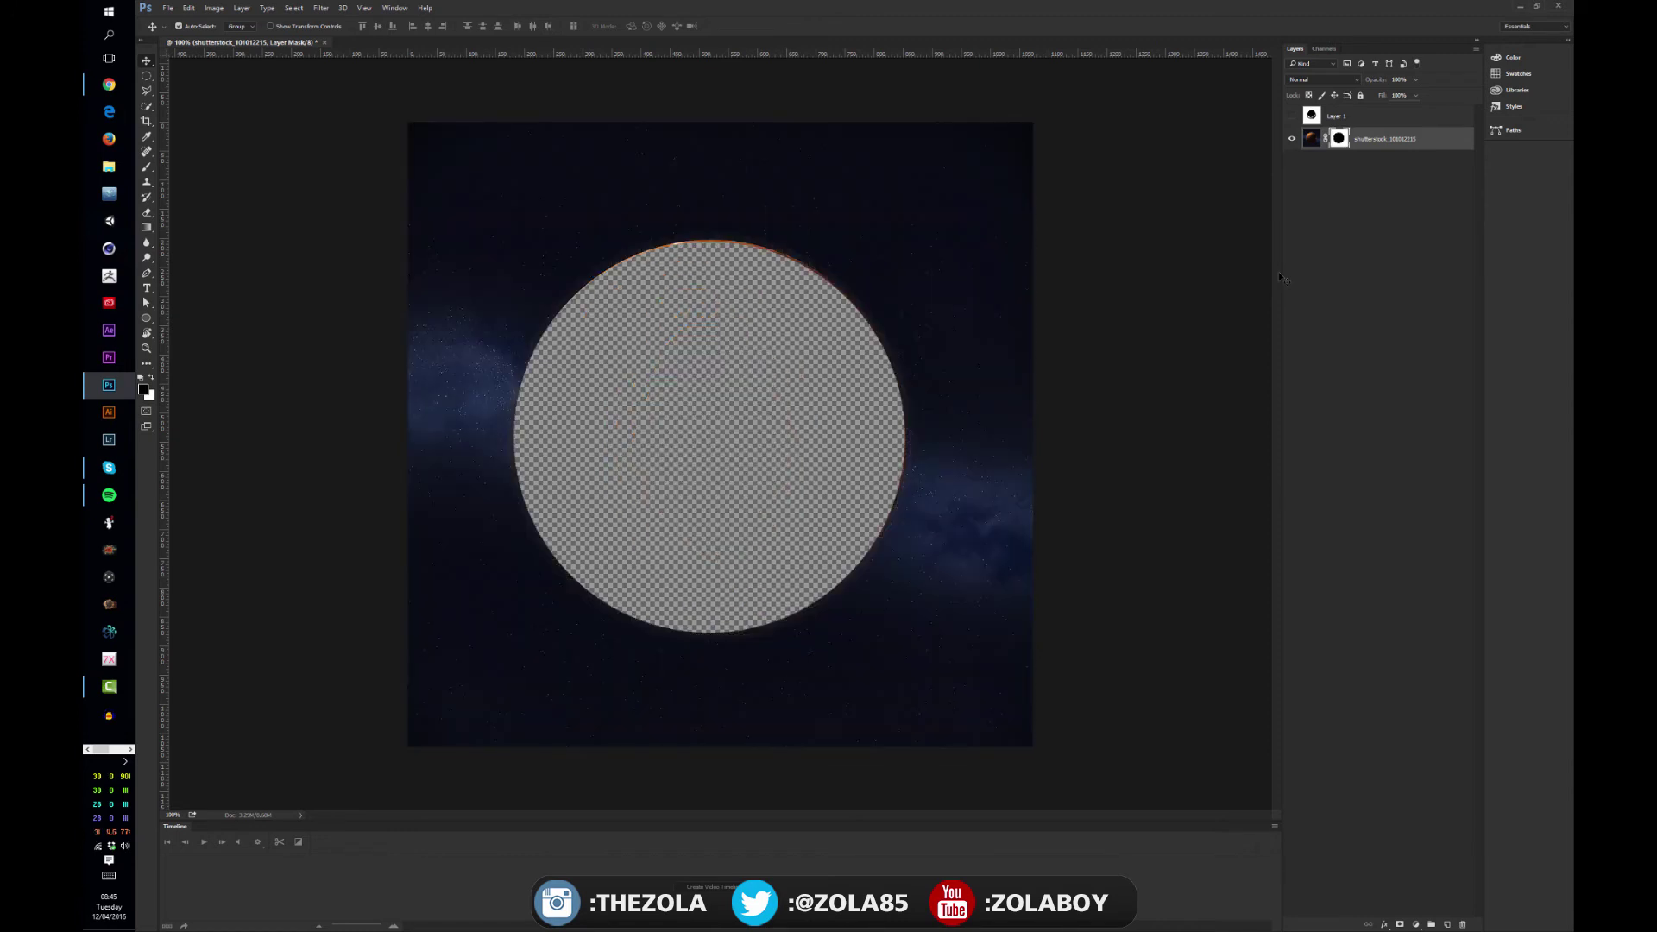
key("ctrl+i")
key("ctrl+i")
key("ctrl+i")
key("ctrl+i")
key("ctrl+i")
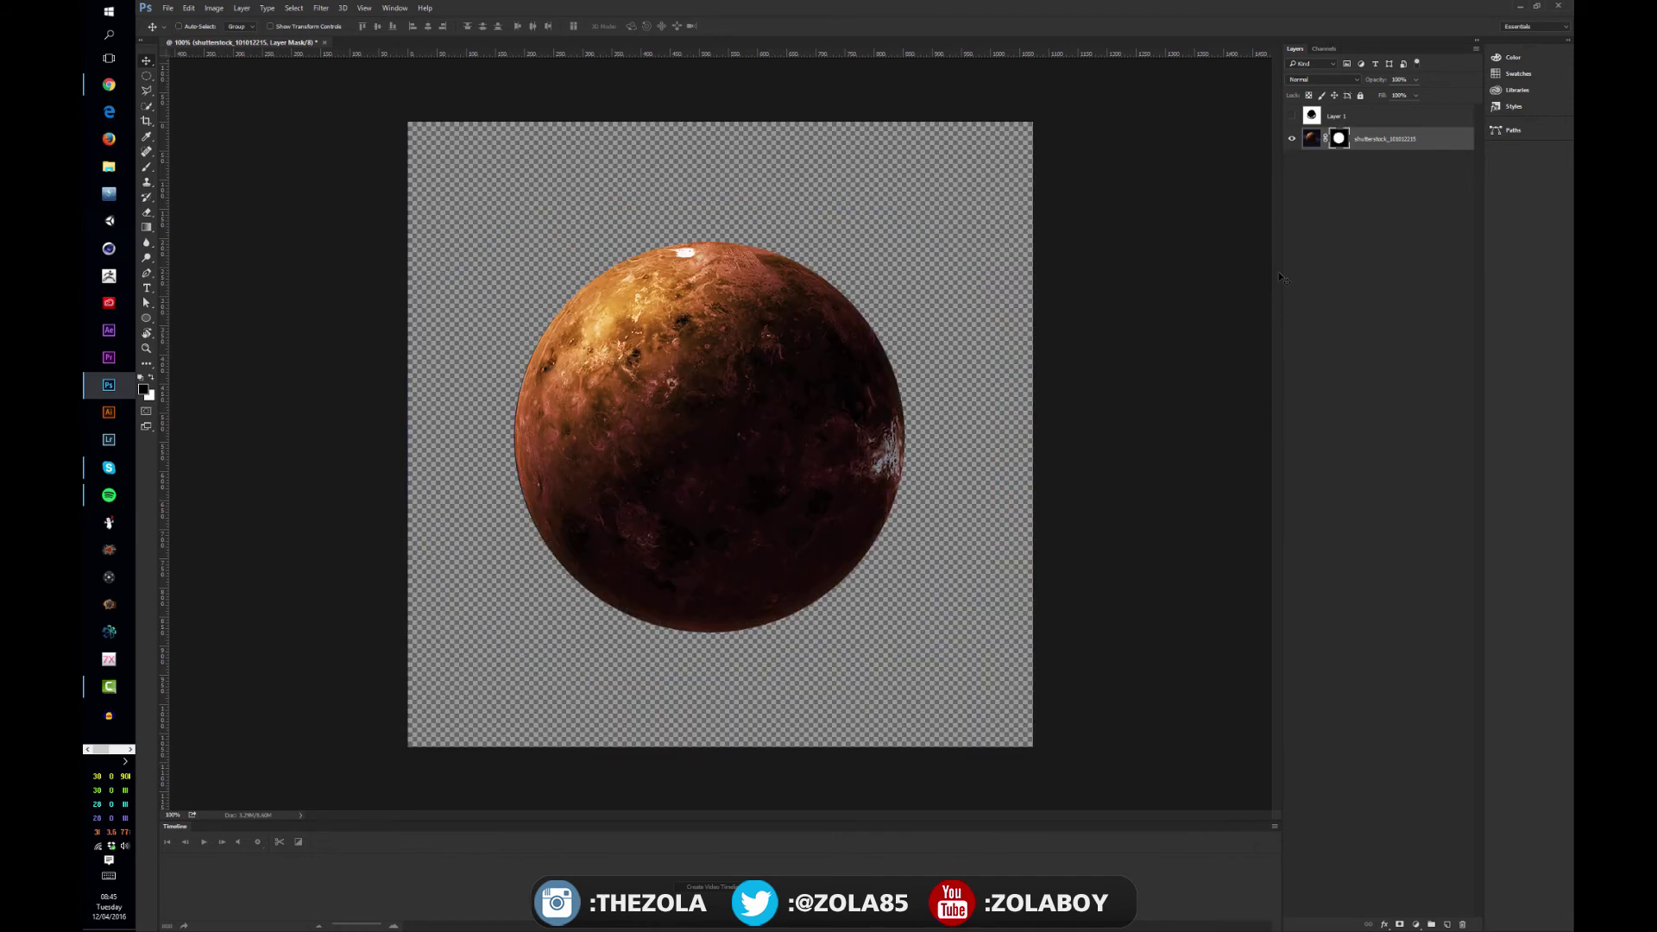
Refine the planet's mask edge with a larger radius, adjusted shift edge and feather 10.0
right_click(1339, 140)
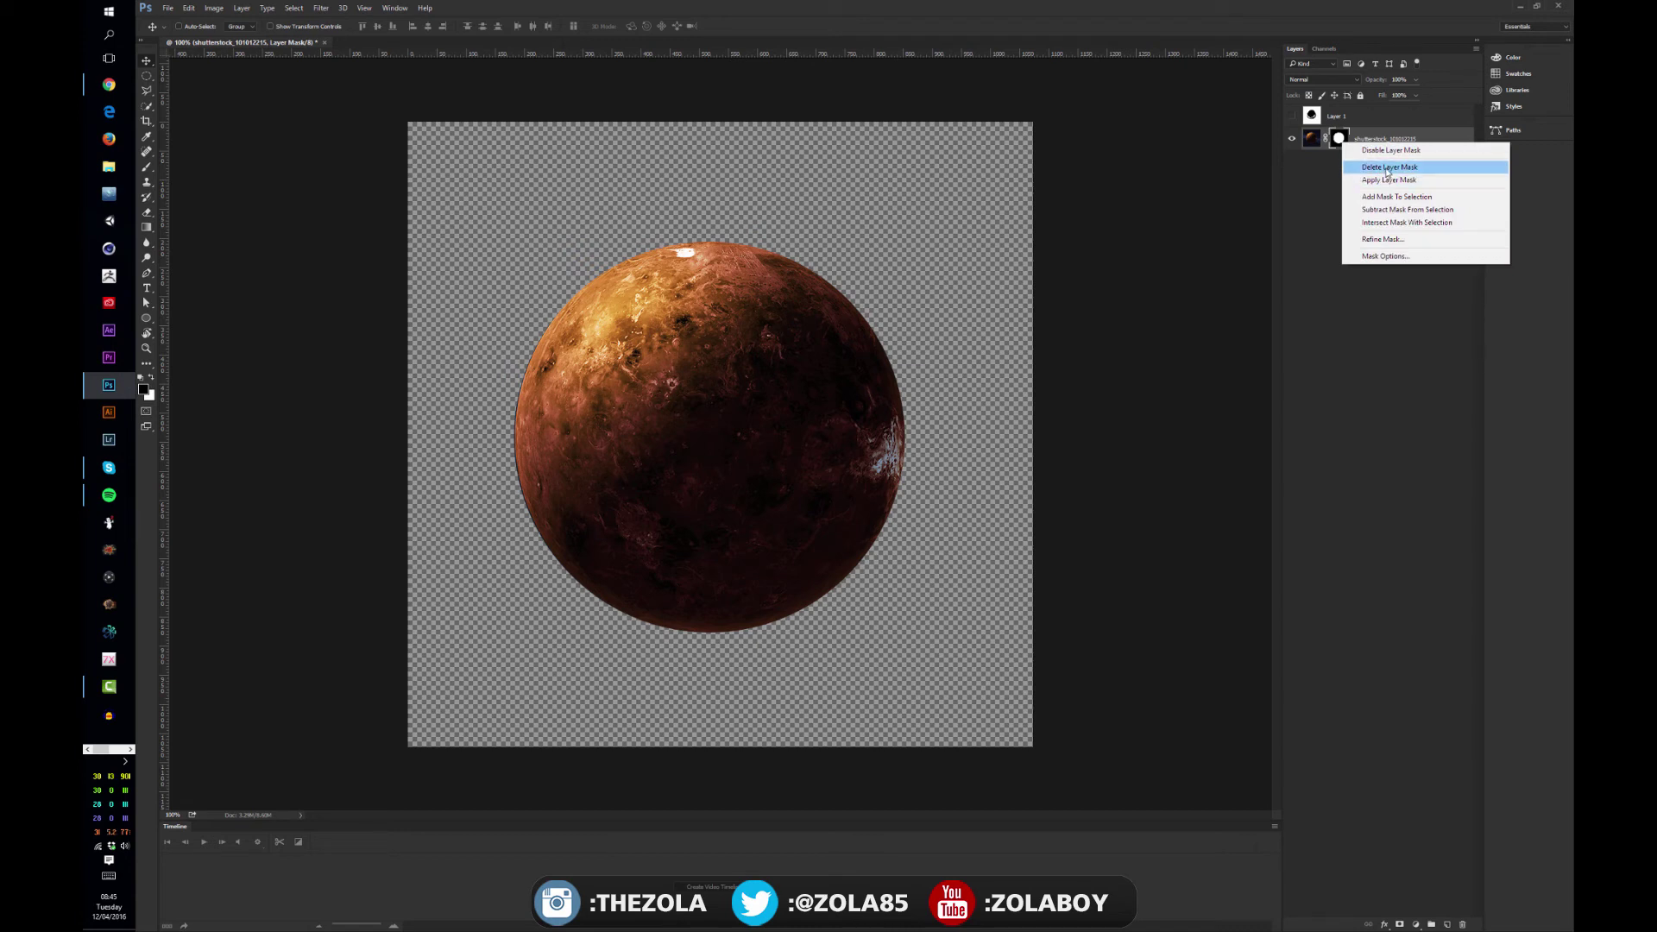
left_click(1397, 239)
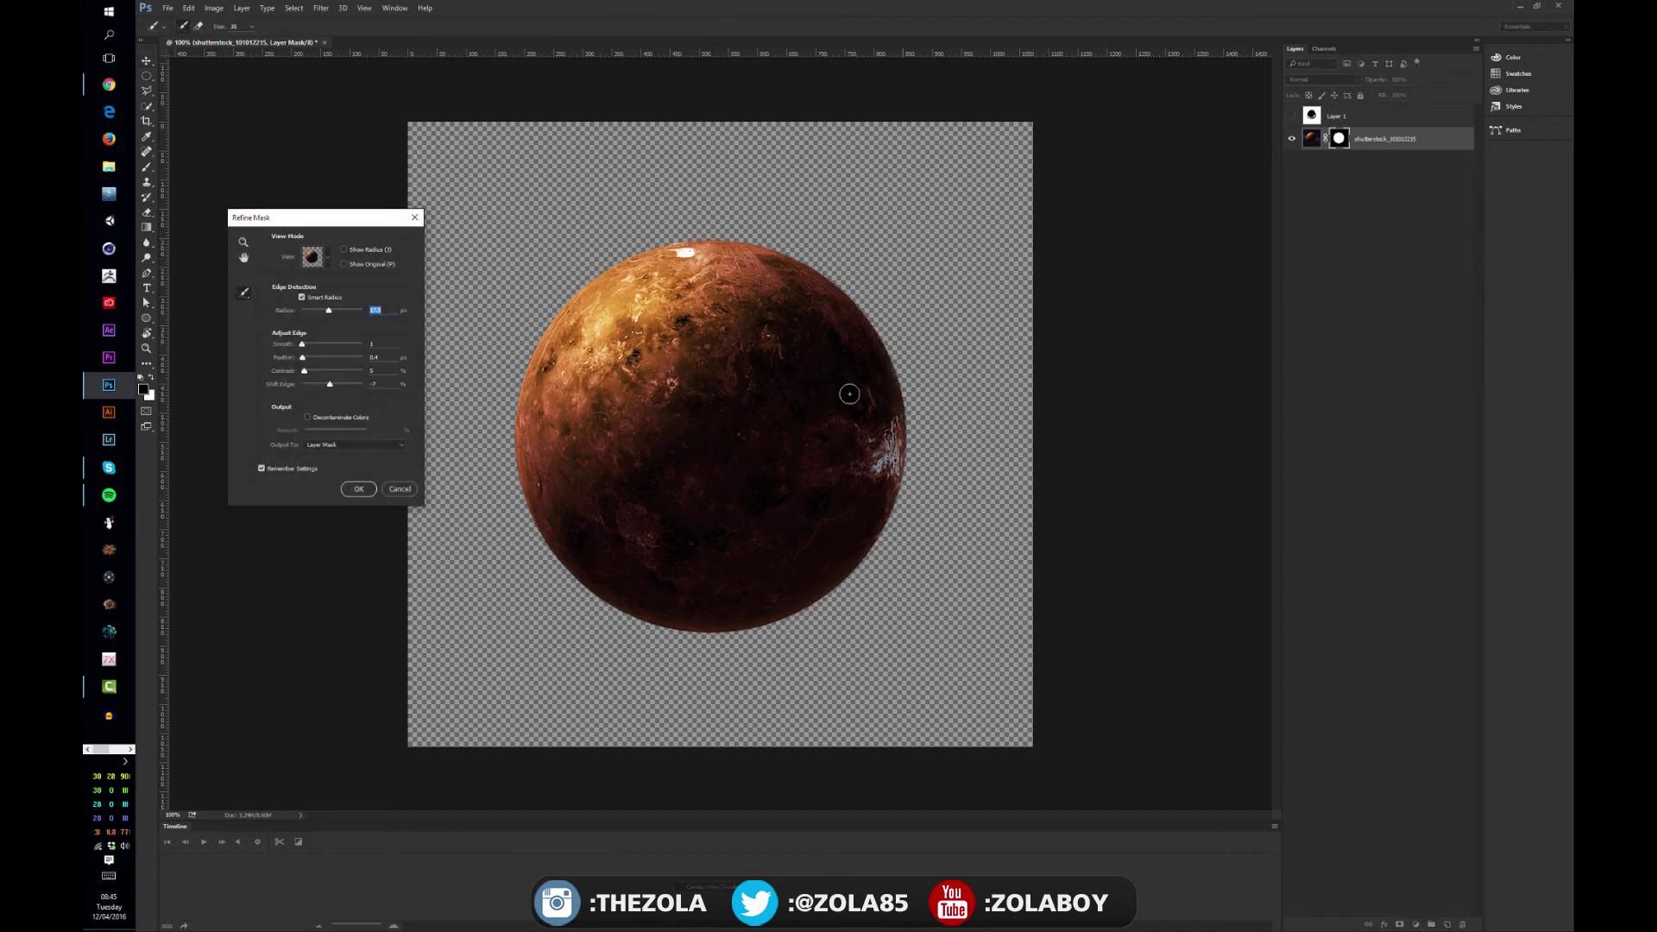
left_click_drag(332, 221, 400, 181)
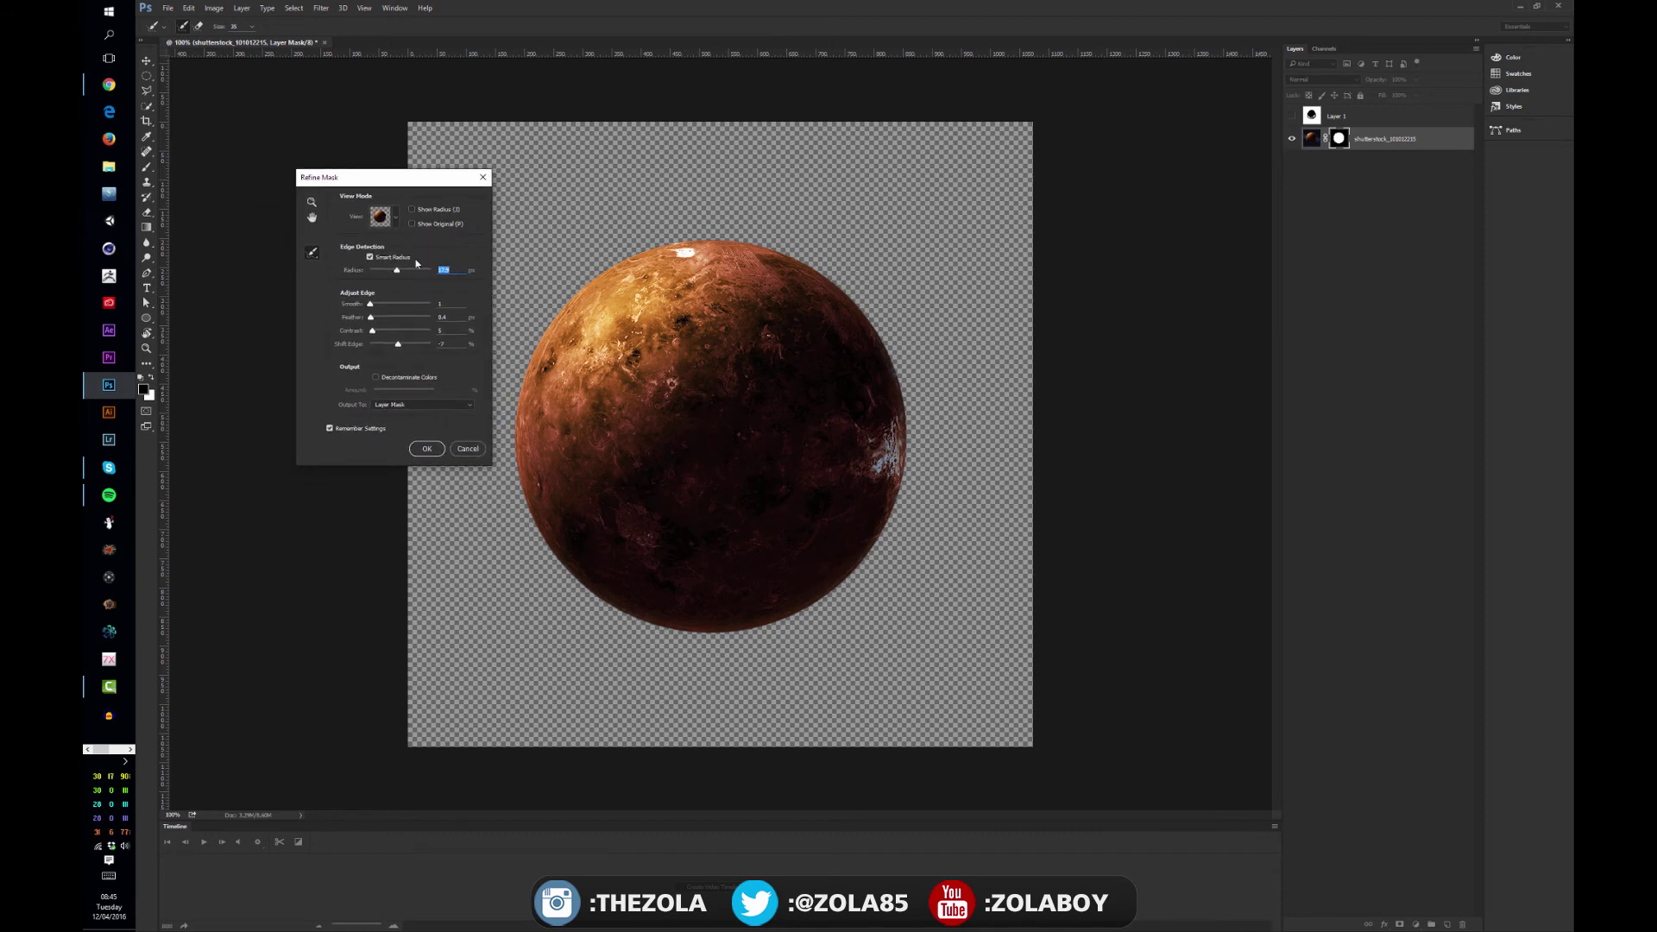
left_click_drag(396, 270, 422, 271)
left_click_drag(397, 343, 397, 345)
mouse_move(396, 345)
left_mouse_down()
mouse_move(426, 354)
mouse_move(400, 349)
left_mouse_up()
mouse_move(371, 318)
left_mouse_down()
mouse_move(405, 324)
mouse_move(370, 318)
left_mouse_up()
mouse_move(368, 318)
left_mouse_down()
mouse_move(385, 330)
mouse_move(390, 308)
left_mouse_up()
left_click(393, 318)
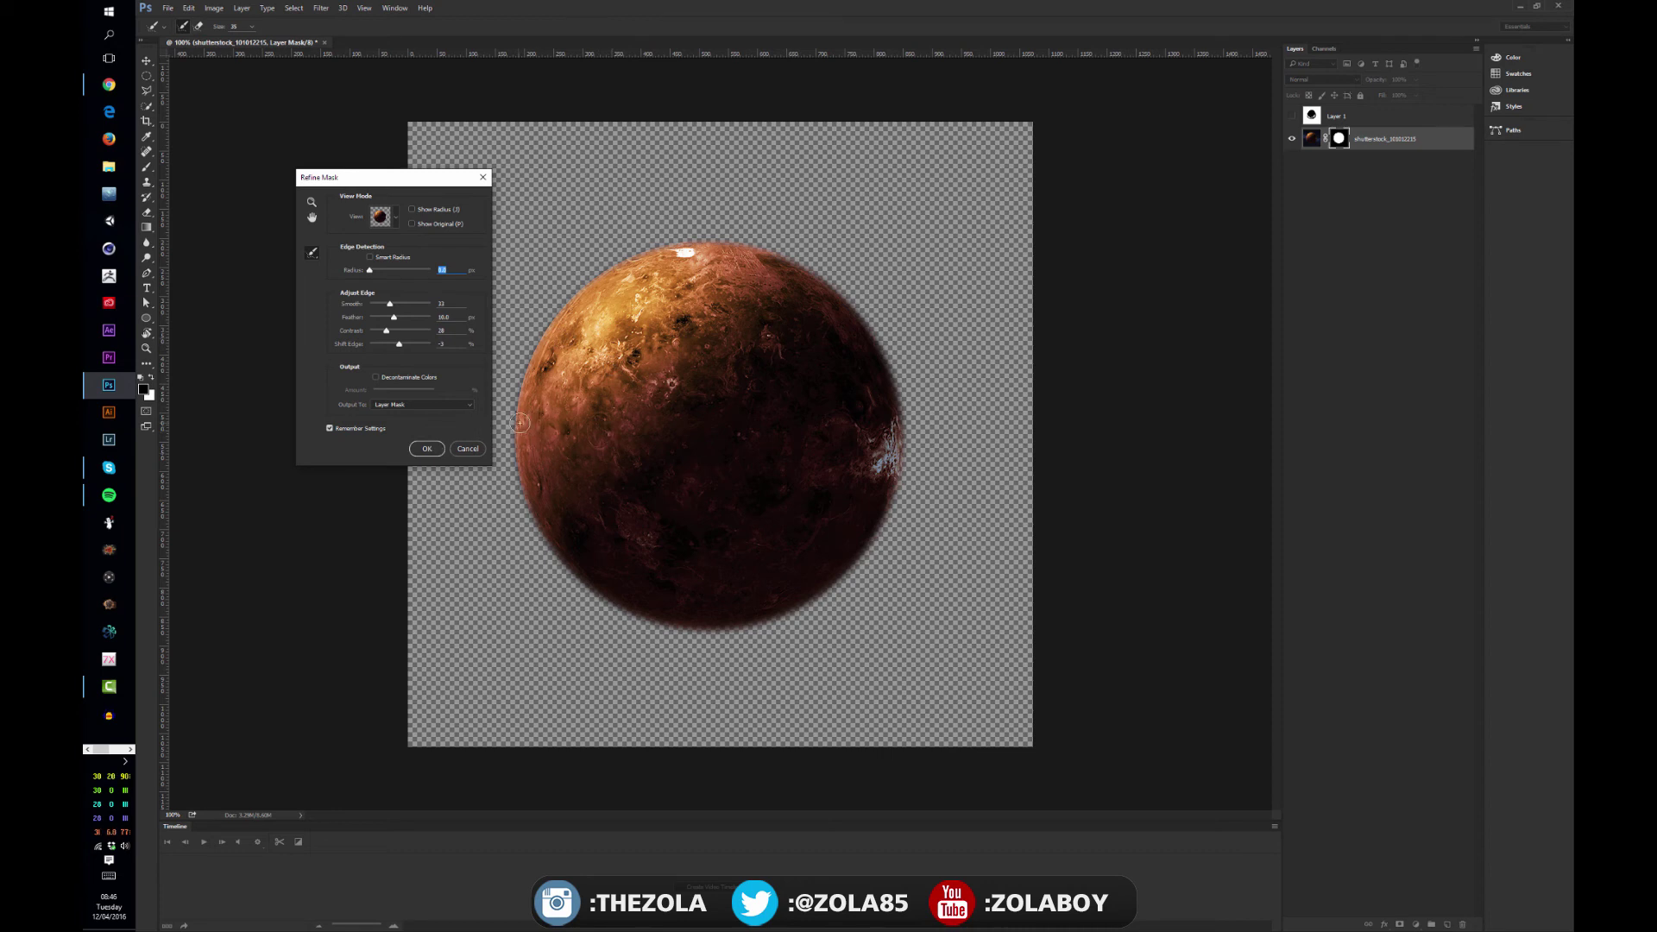
left_click(434, 455)
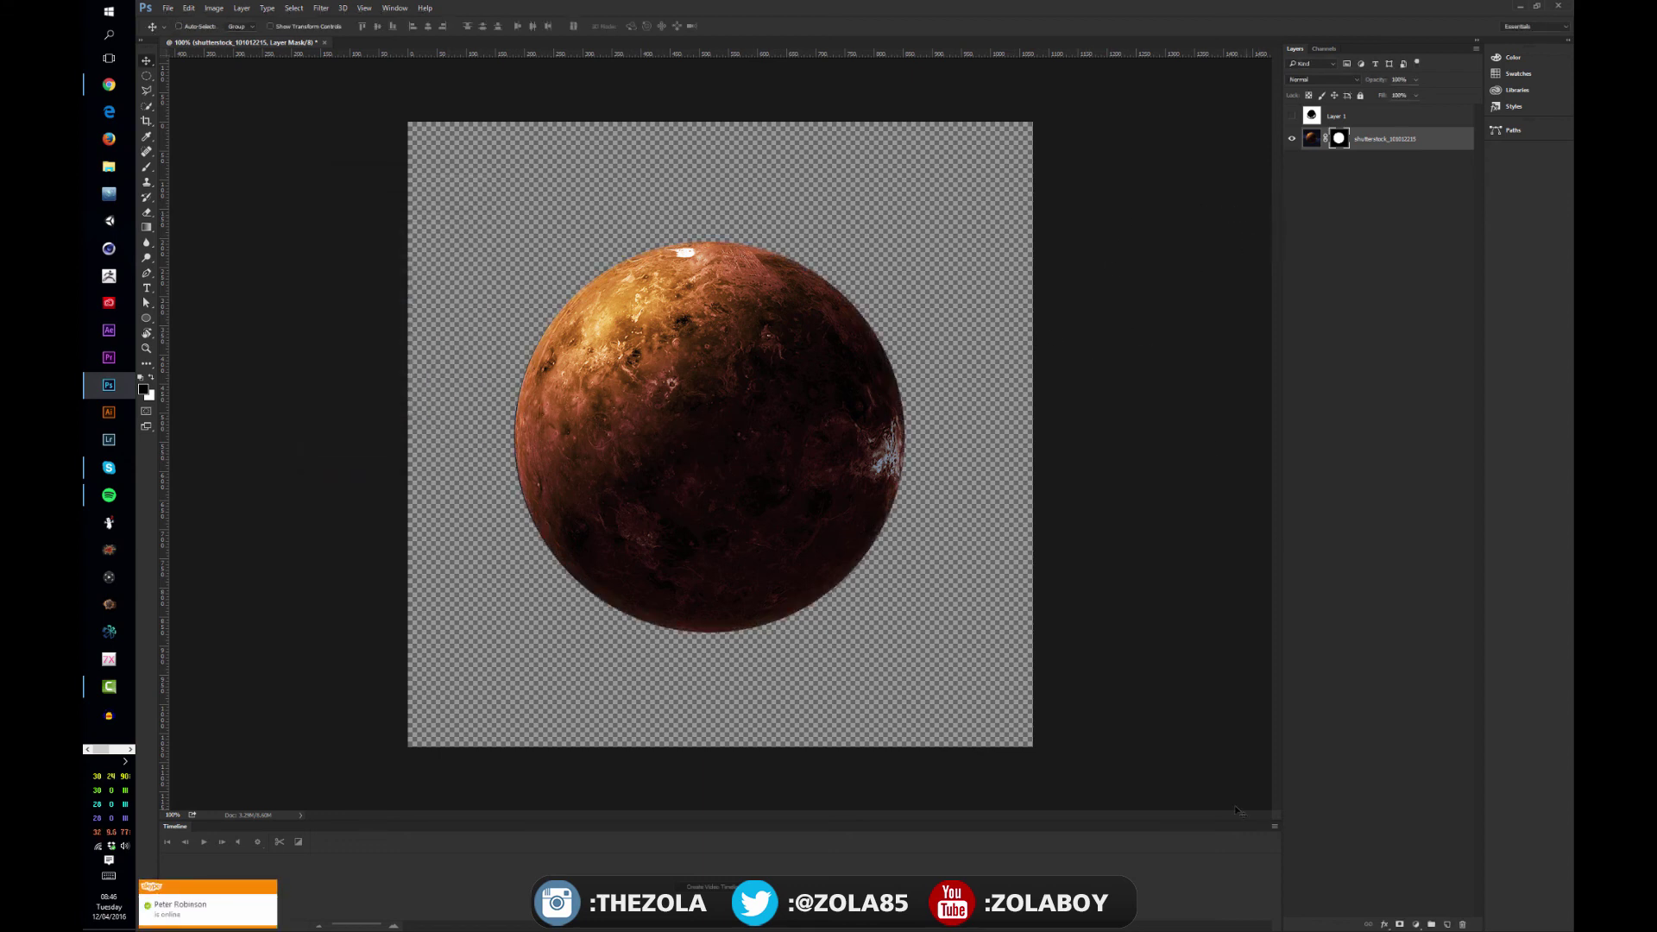
Replace the mask with a black mask and paint the planet back in with white
key("ctrl+i")
key("ctrl+i")
key("ctrl+i")
key("ctrl+i")
right_click(1338, 139)
left_click(1373, 164)
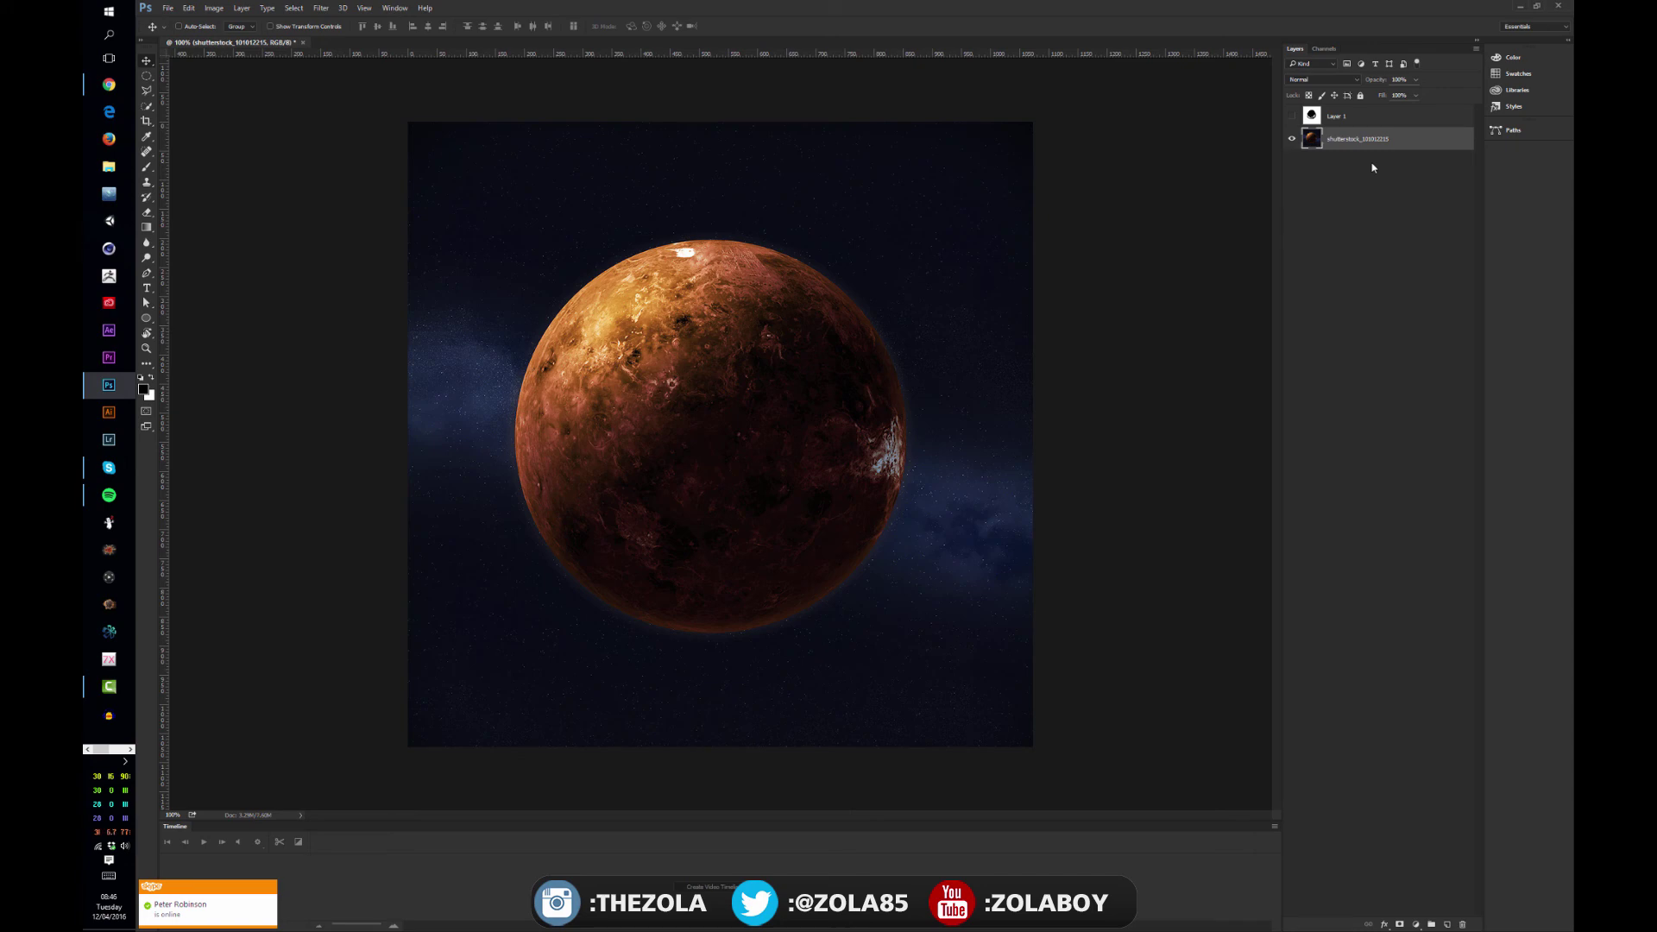
left_click(1399, 924, "alt")
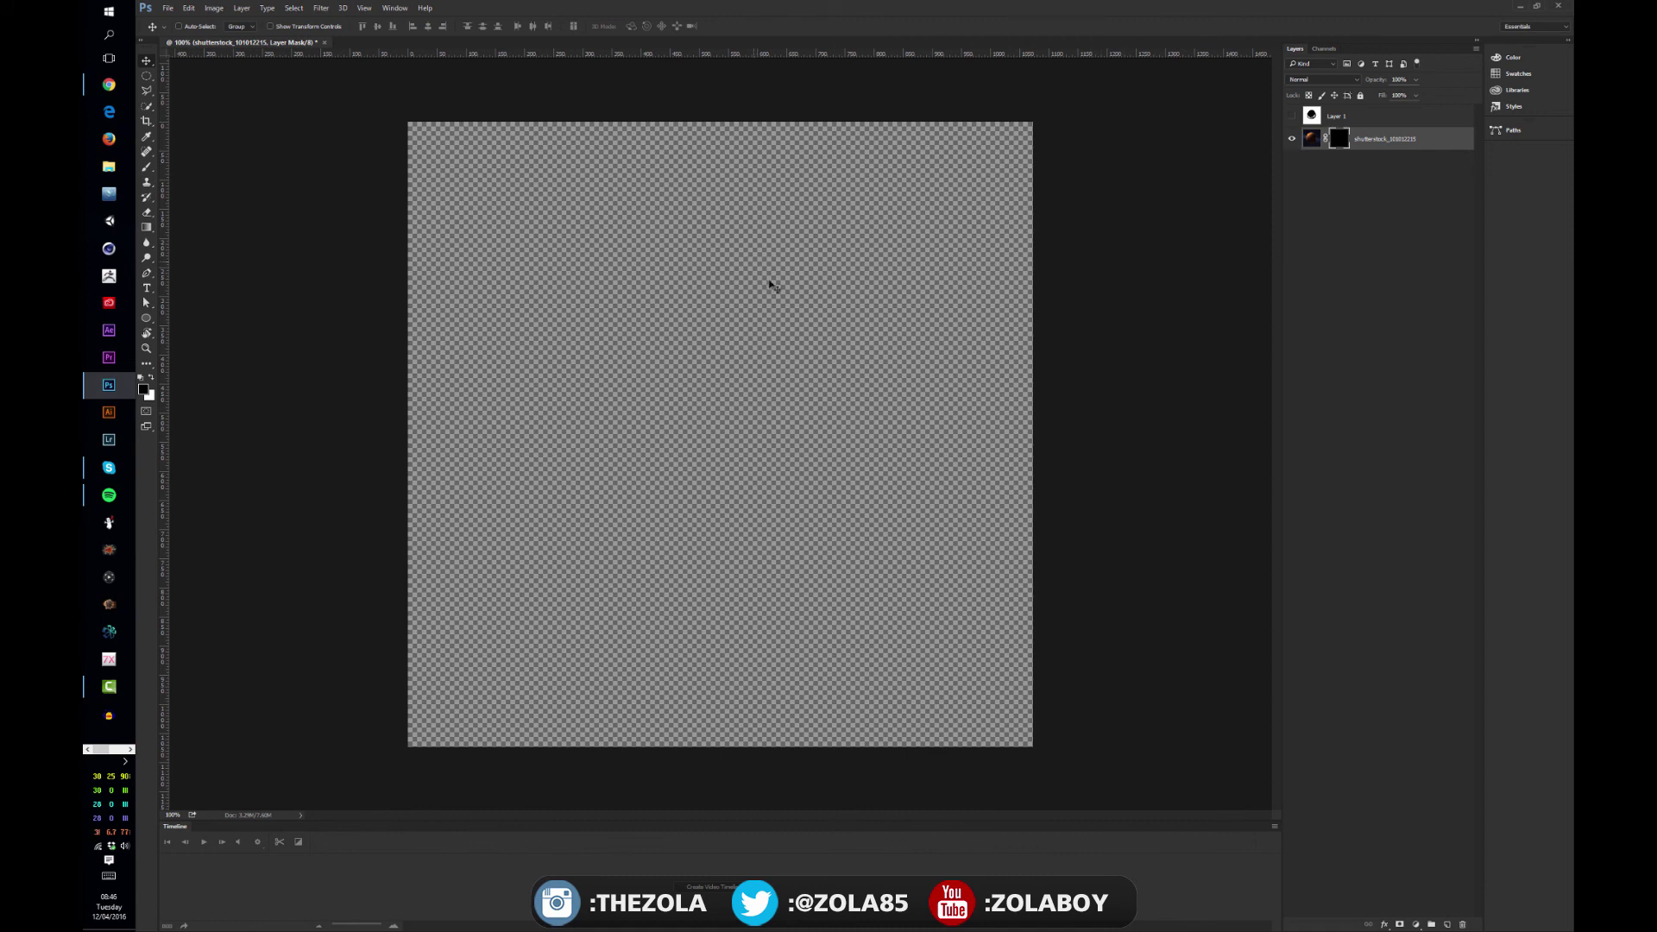
key("b")
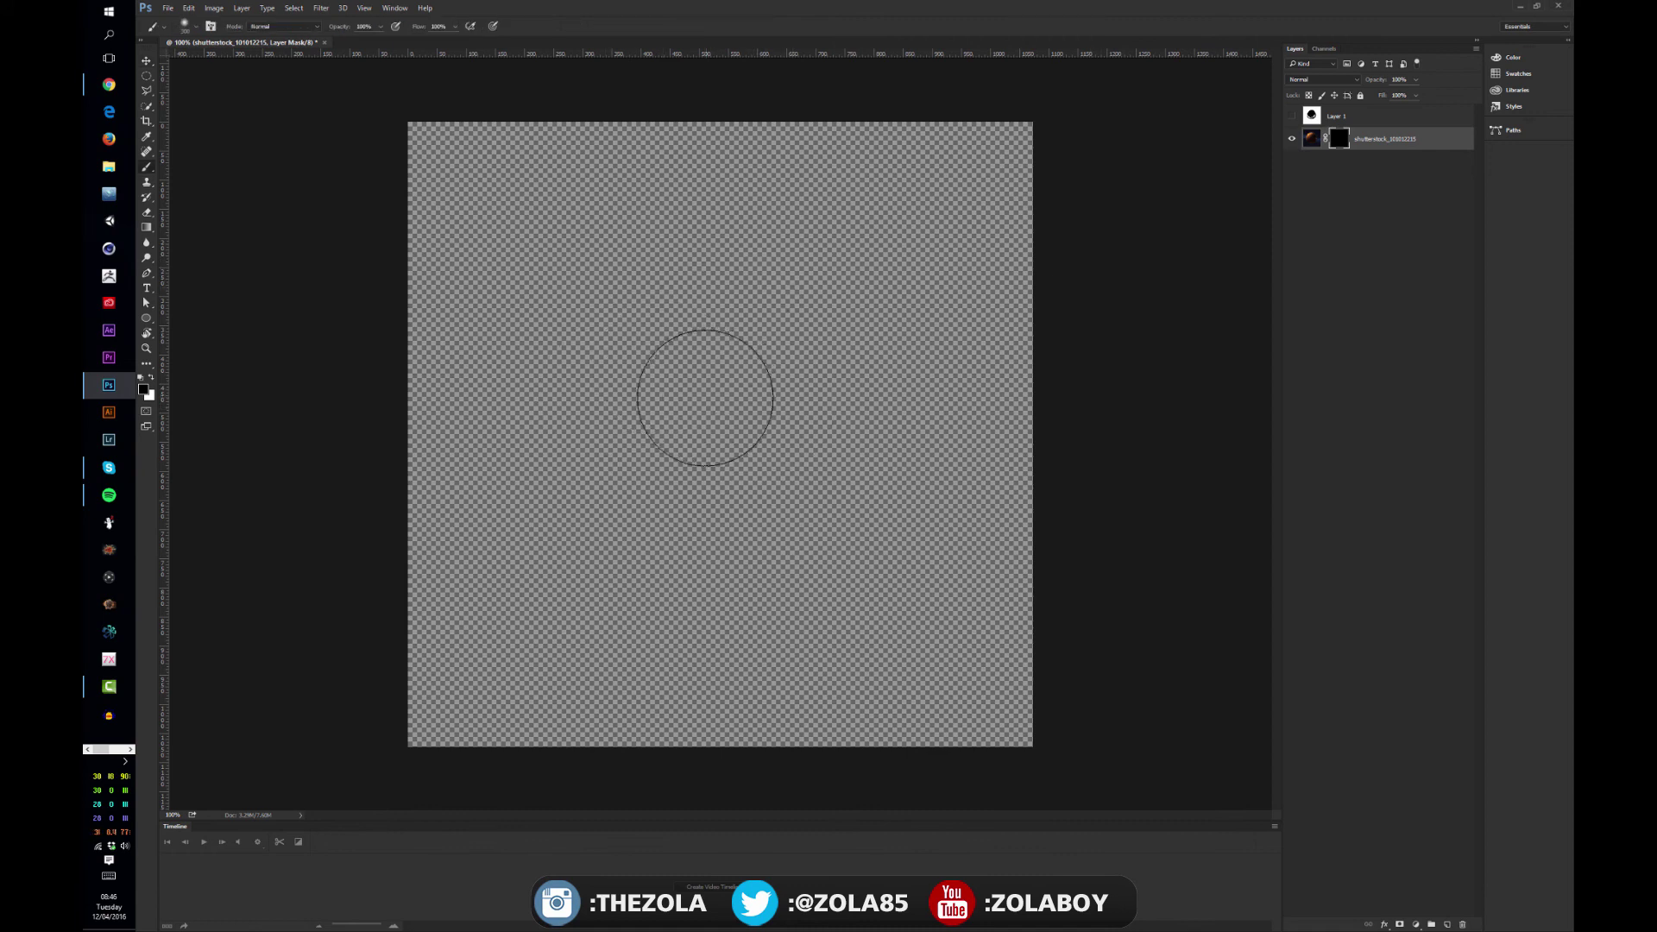
key("x")
mouse_move(701, 390)
left_mouse_down()
mouse_move(661, 414)
mouse_move(671, 399)
mouse_move(708, 466)
mouse_move(742, 363)
mouse_move(664, 345)
mouse_move(863, 405)
left_mouse_up()
mouse_move(828, 535)
left_mouse_down()
mouse_move(604, 552)
mouse_move(595, 535)
left_mouse_up()
Try a white mask instead, painting a black stroke across the top-left, then undo it
right_click(1336, 140)
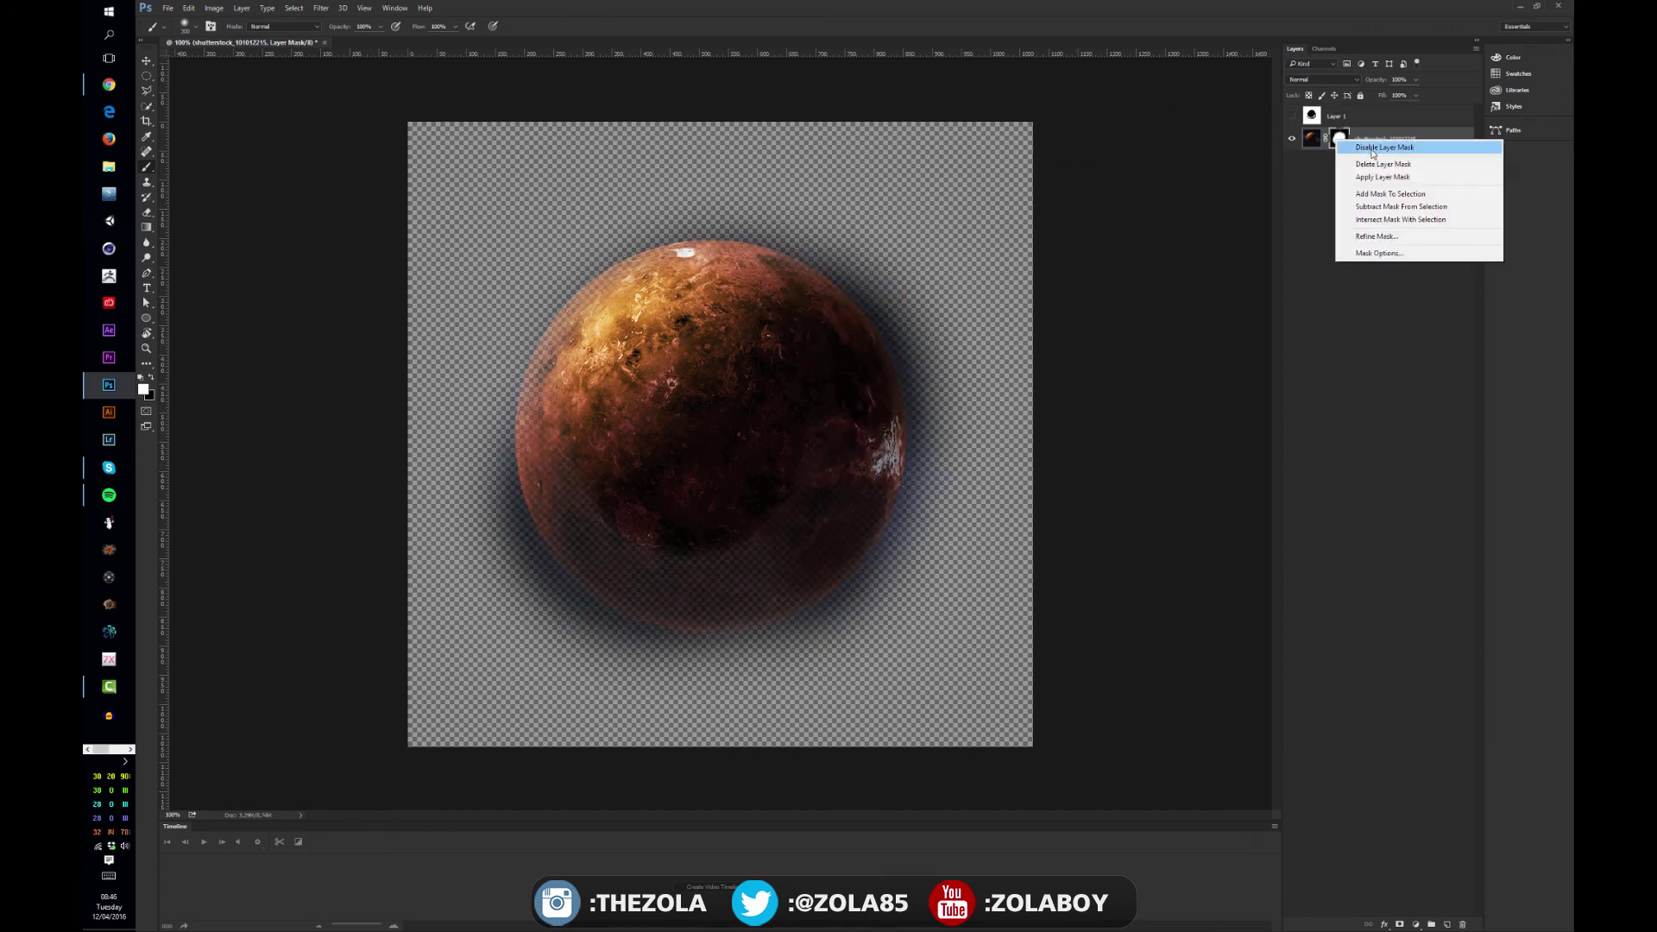
left_click(1380, 165)
left_click(1398, 924)
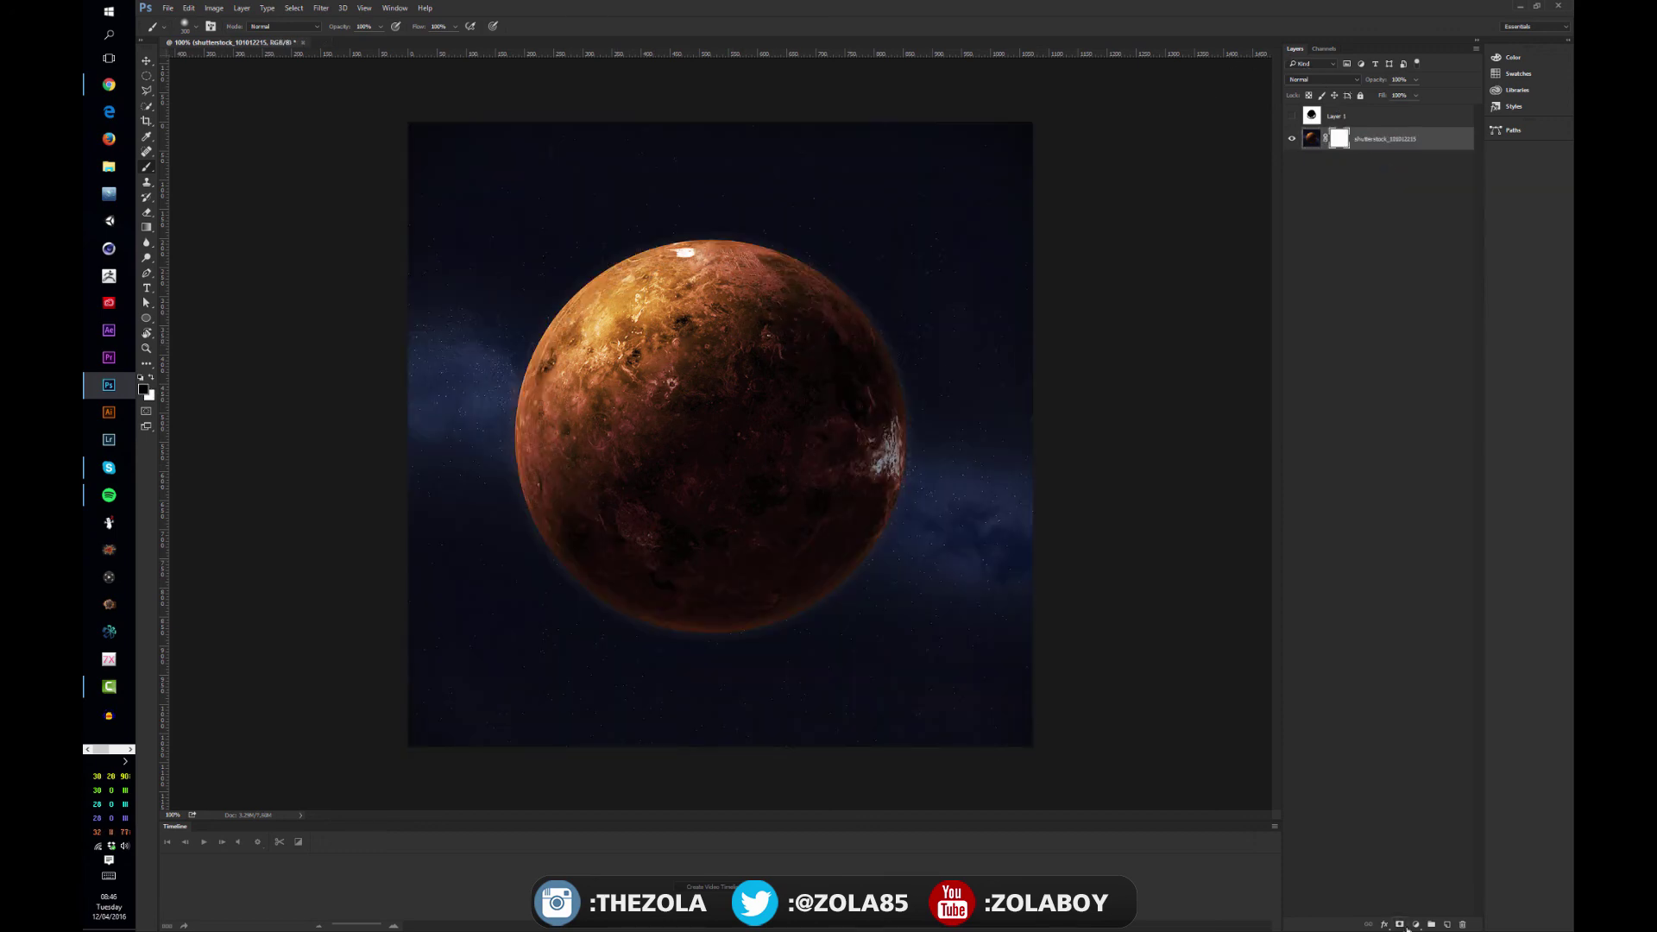
key("x")
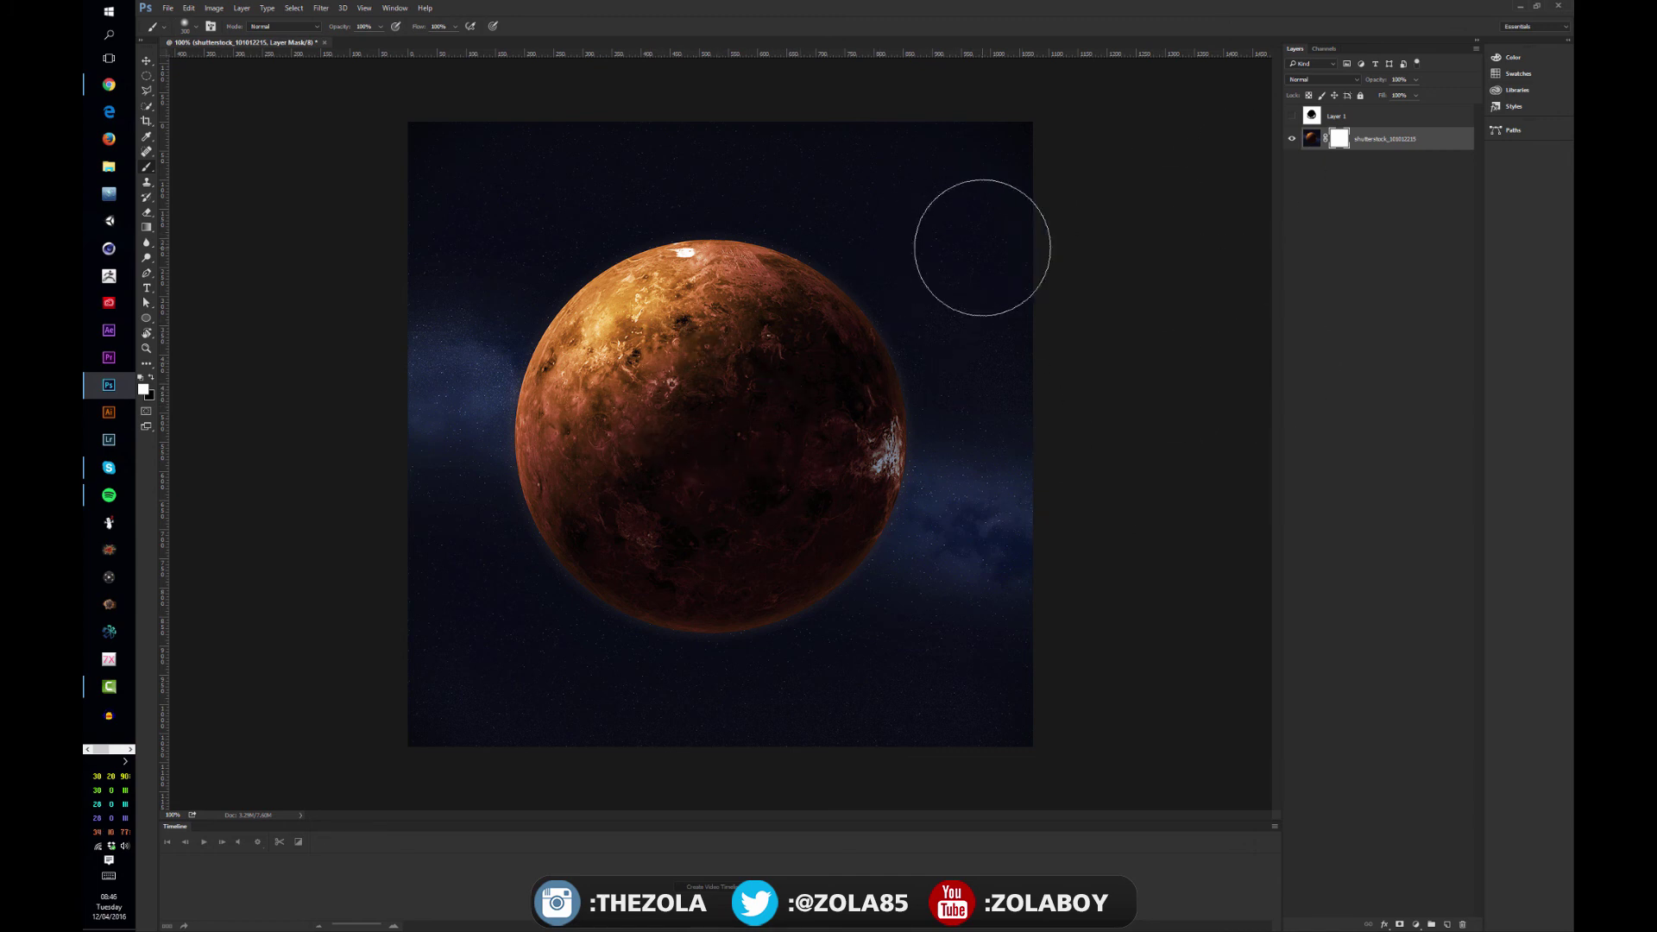
key("x")
mouse_move(636, 137)
left_mouse_down()
mouse_move(400, 296)
mouse_move(379, 339)
mouse_move(966, 198)
left_mouse_up()
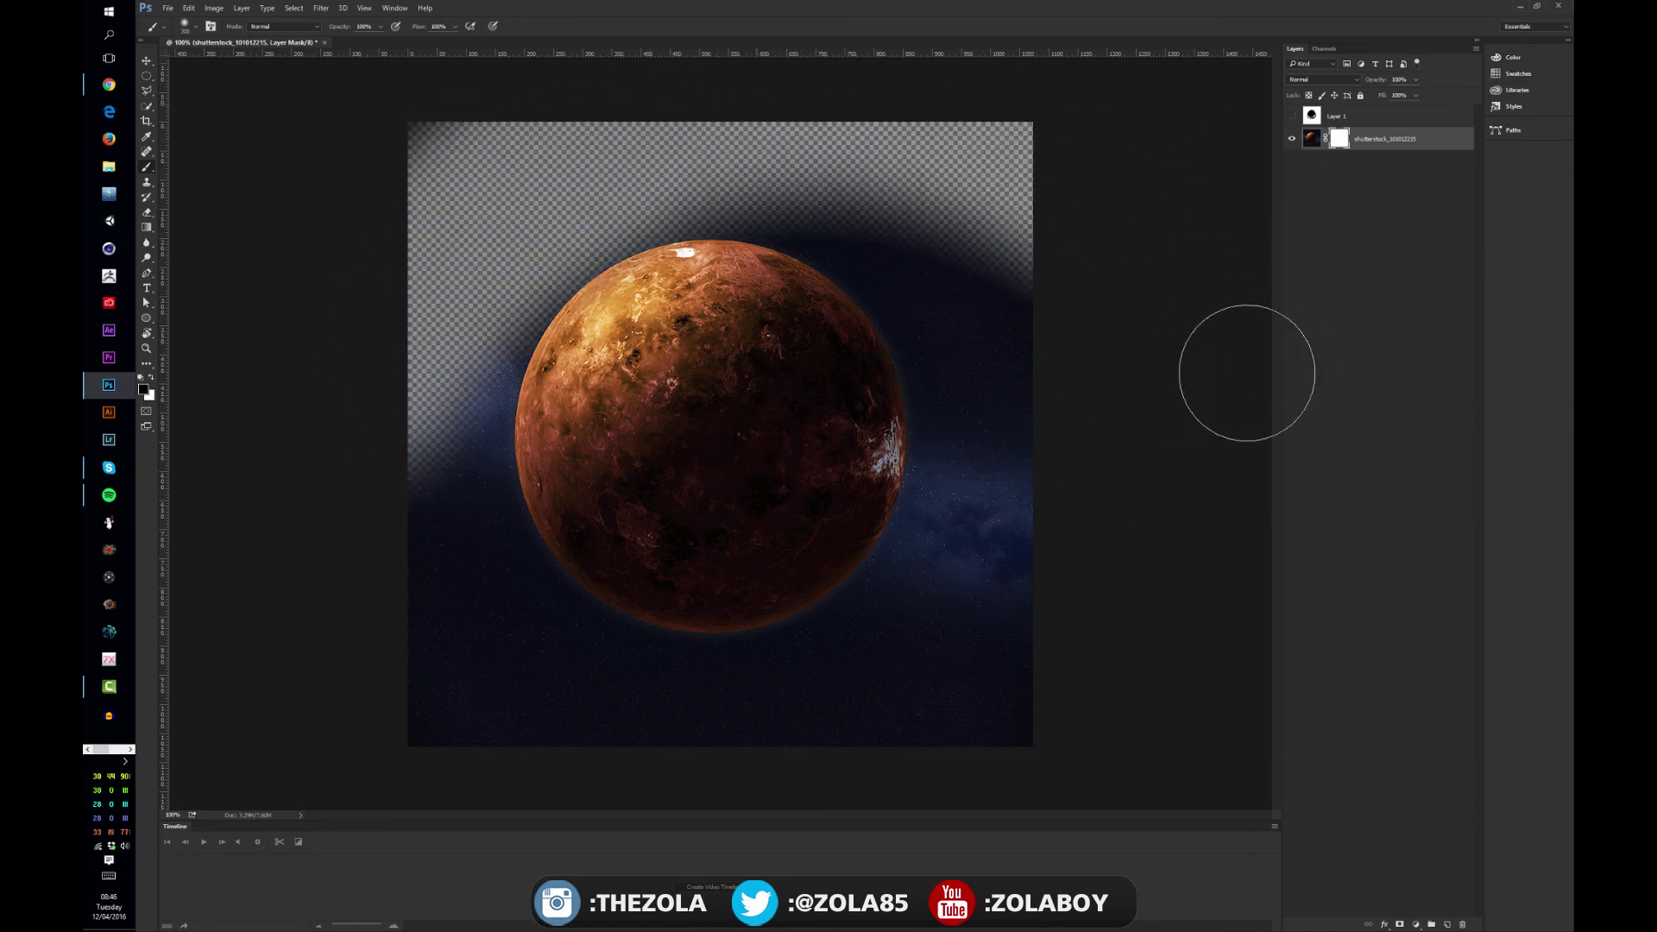
key("ctrl+z")
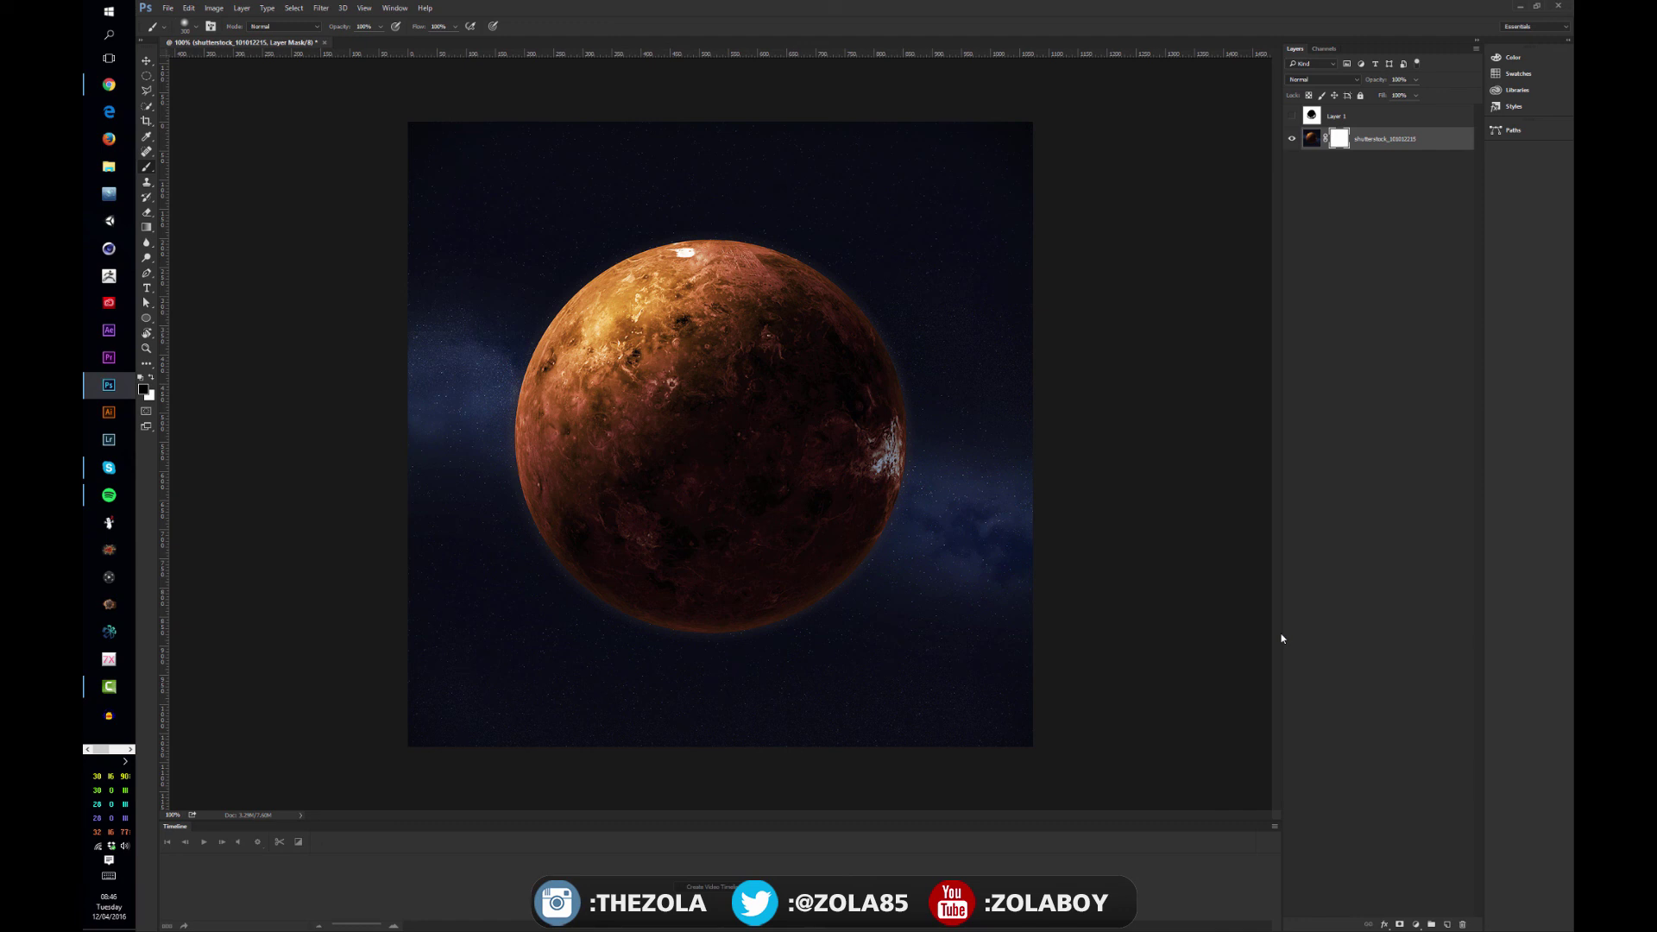
Add a fresh black mask, paint the planet back with white, then disable the mask
right_click(1339, 138)
left_click(1385, 163)
left_click(1399, 924, "alt")
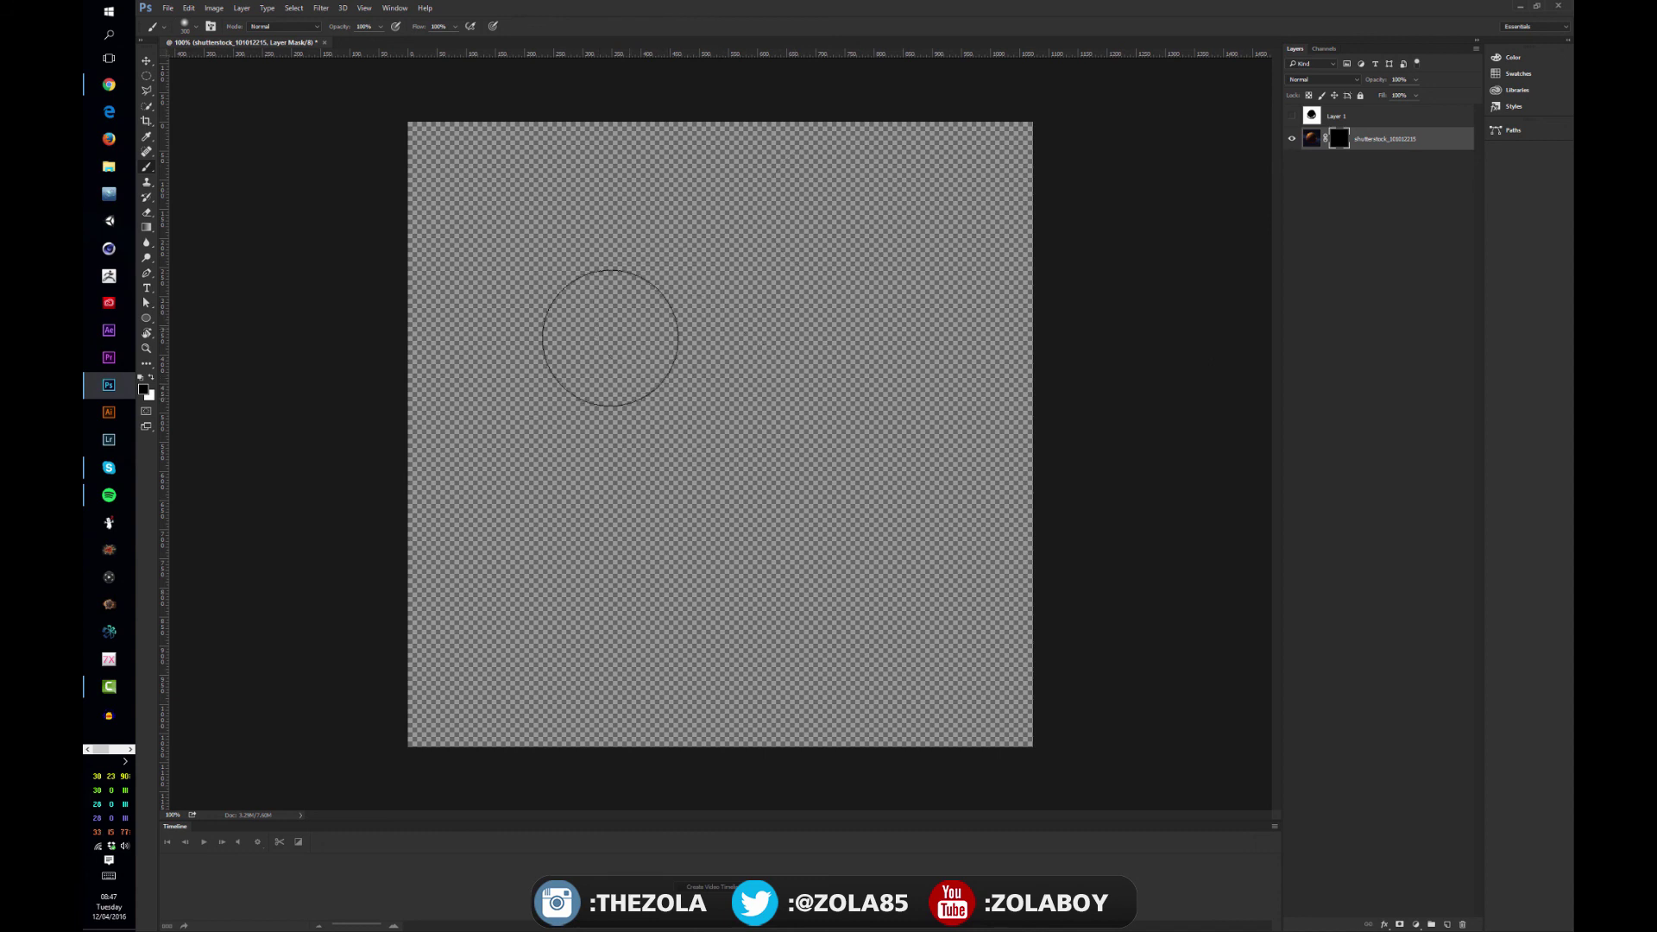
key("x")
mouse_move(695, 411)
left_mouse_down()
mouse_move(676, 385)
mouse_move(776, 328)
mouse_move(654, 505)
mouse_move(863, 414)
mouse_move(553, 483)
mouse_move(906, 475)
left_mouse_up()
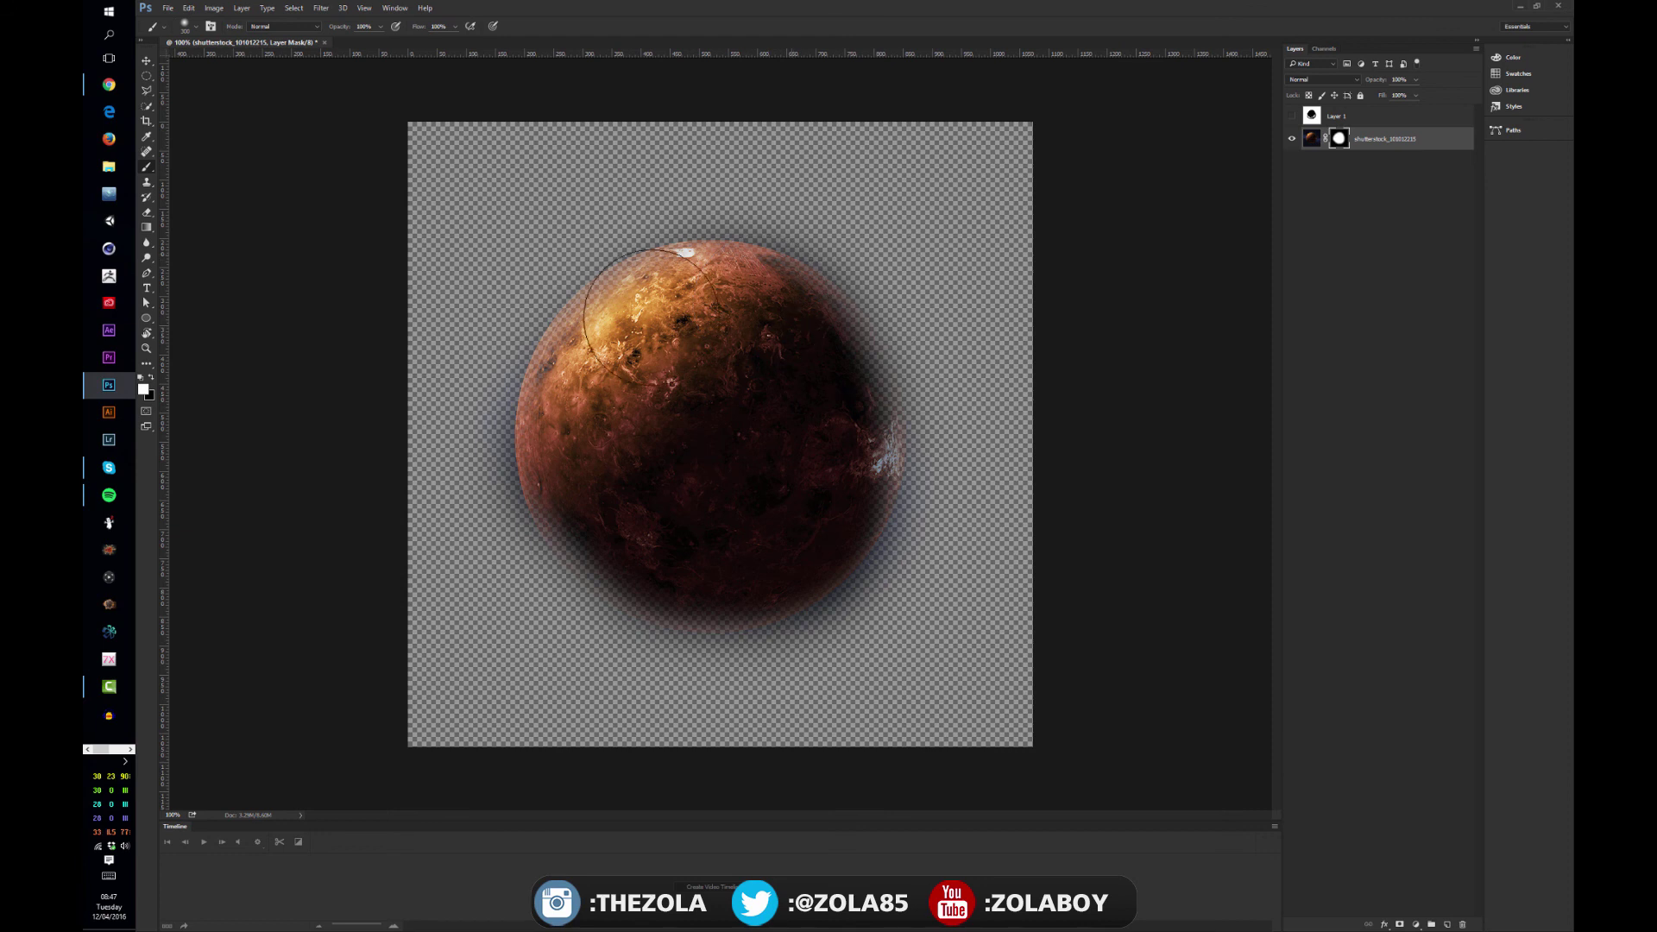
left_click(1340, 140, "shift")
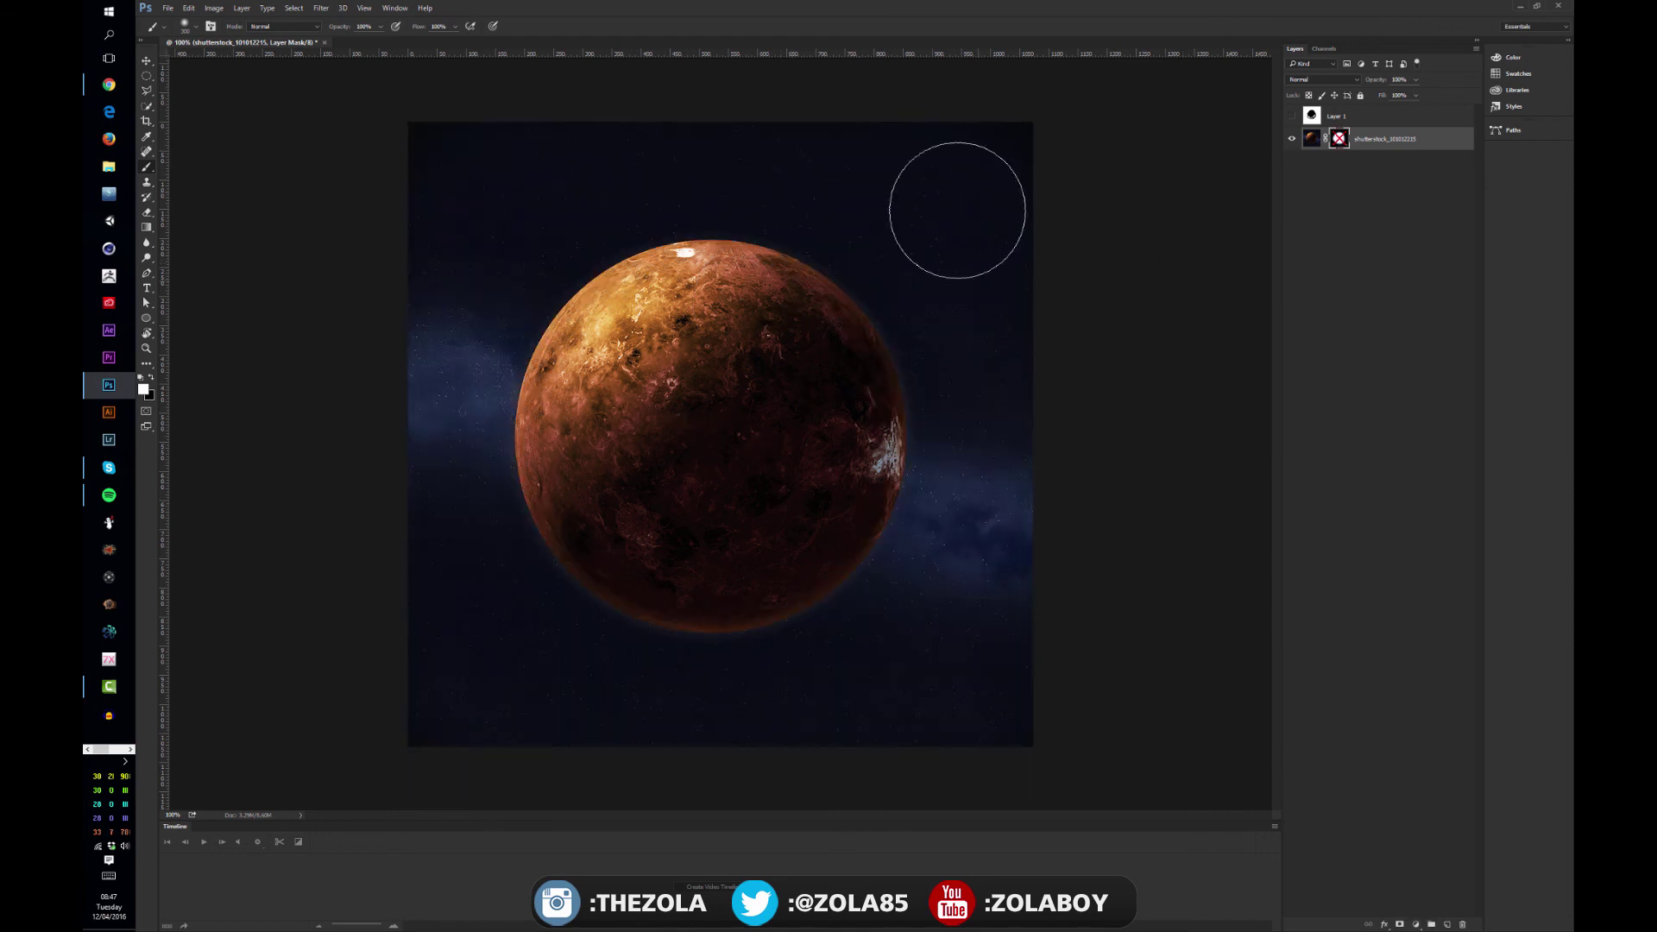